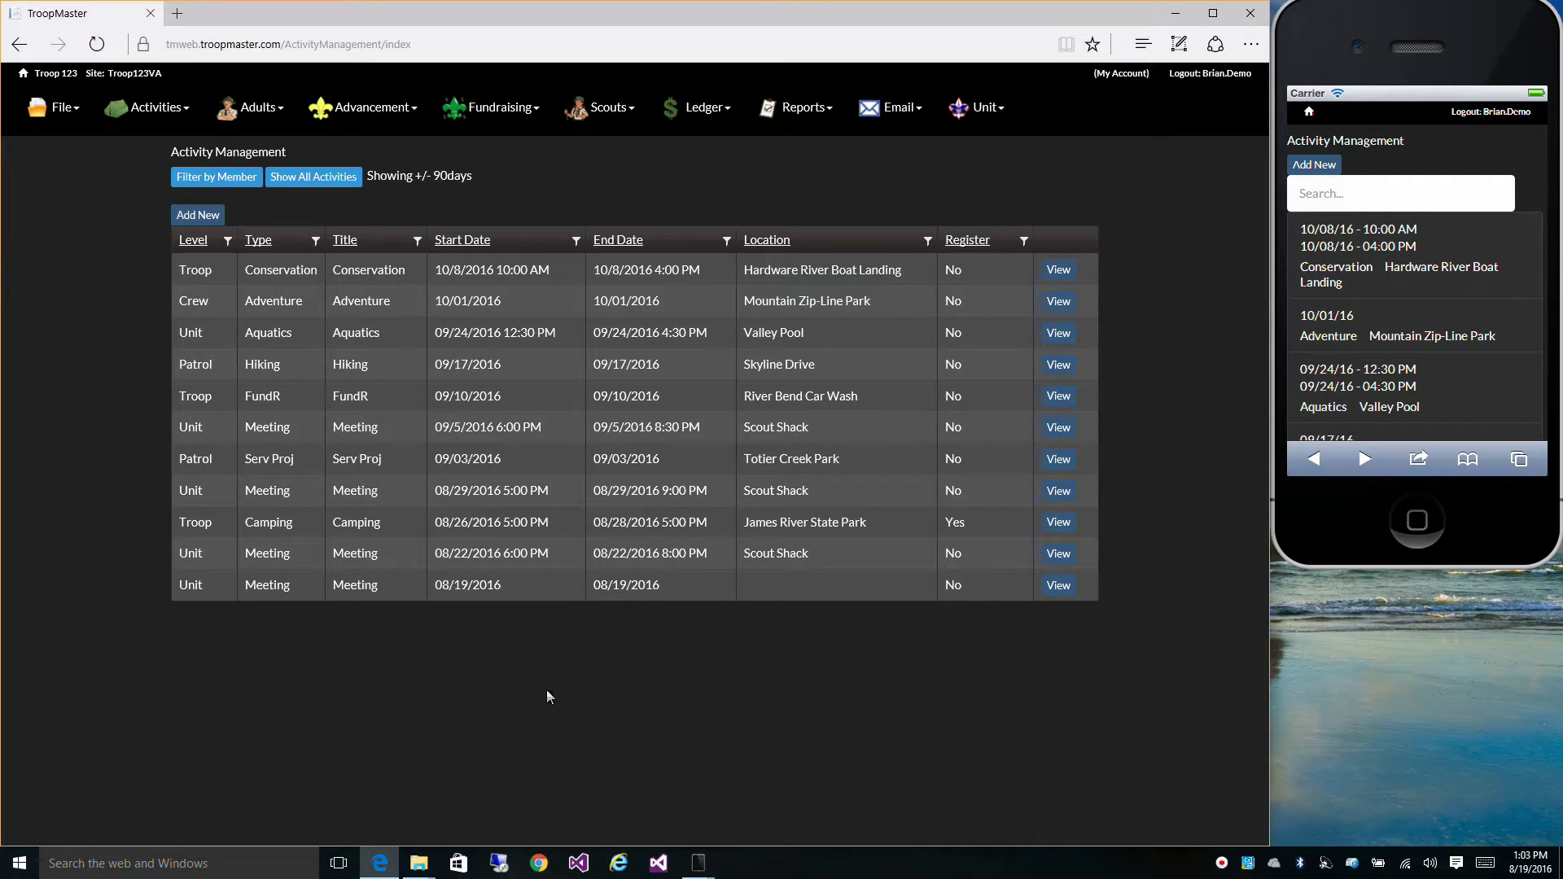
Step: Show every troop activity in Activity Management, including the older 2015 ones, not only the last 90 days
left_click(152, 114)
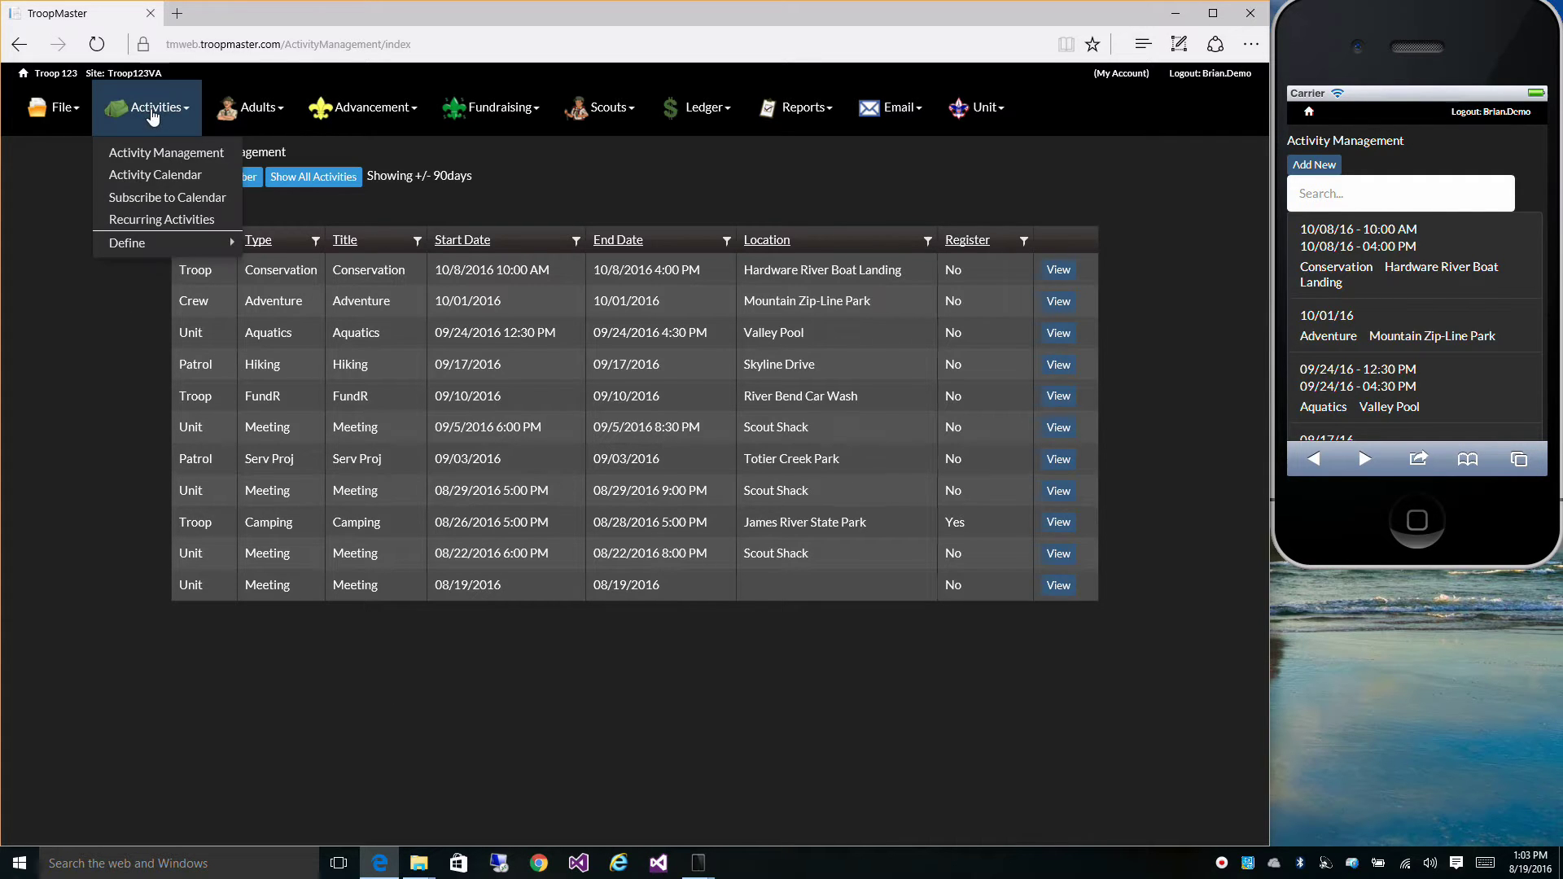
left_click(86, 330)
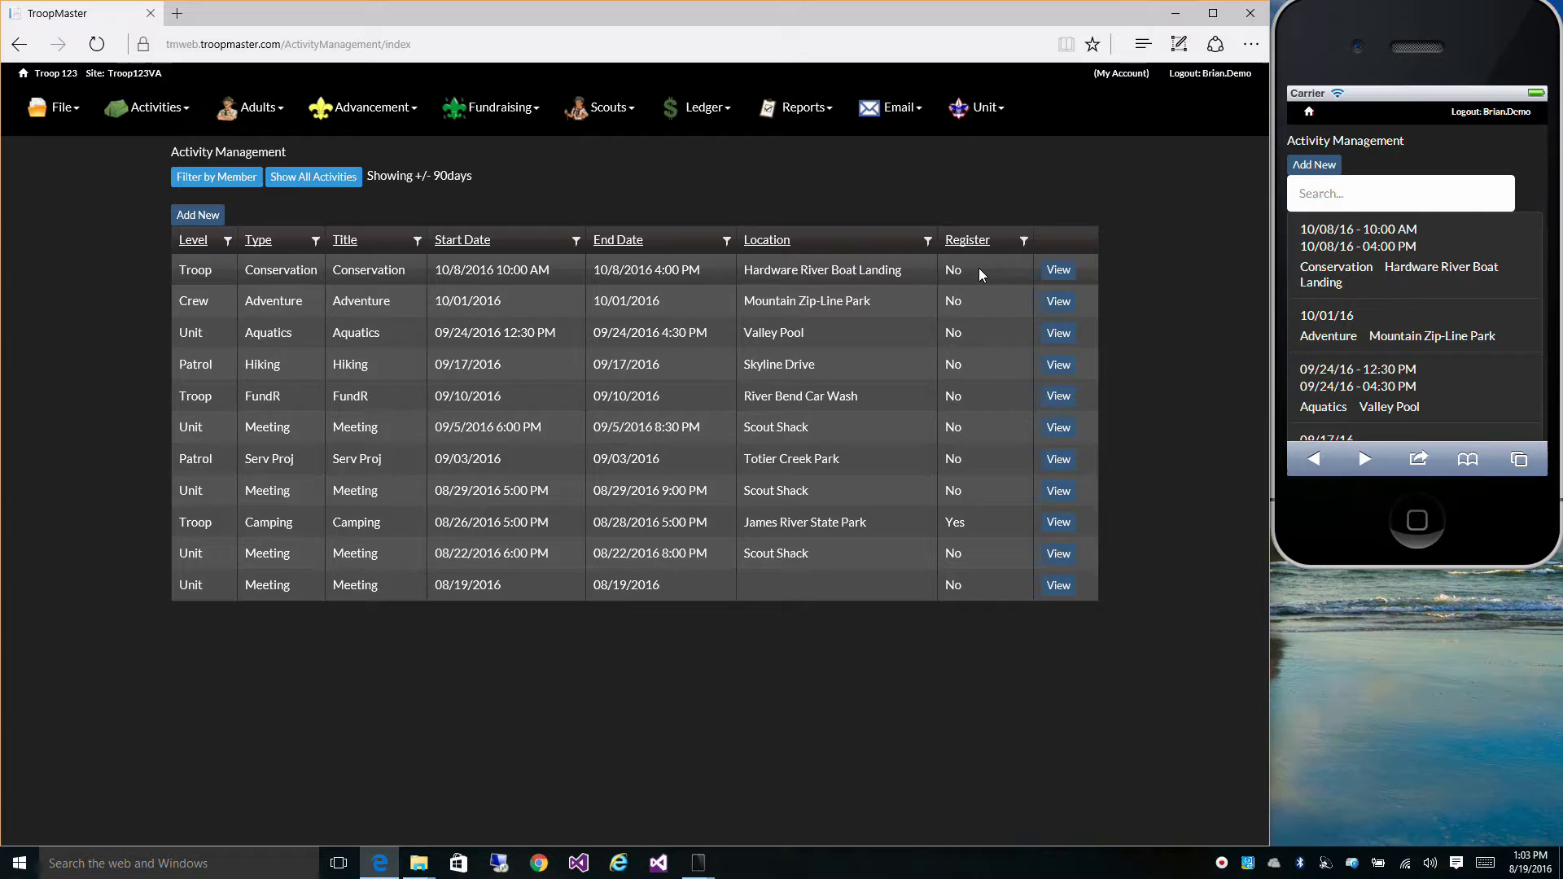
left_click(326, 177)
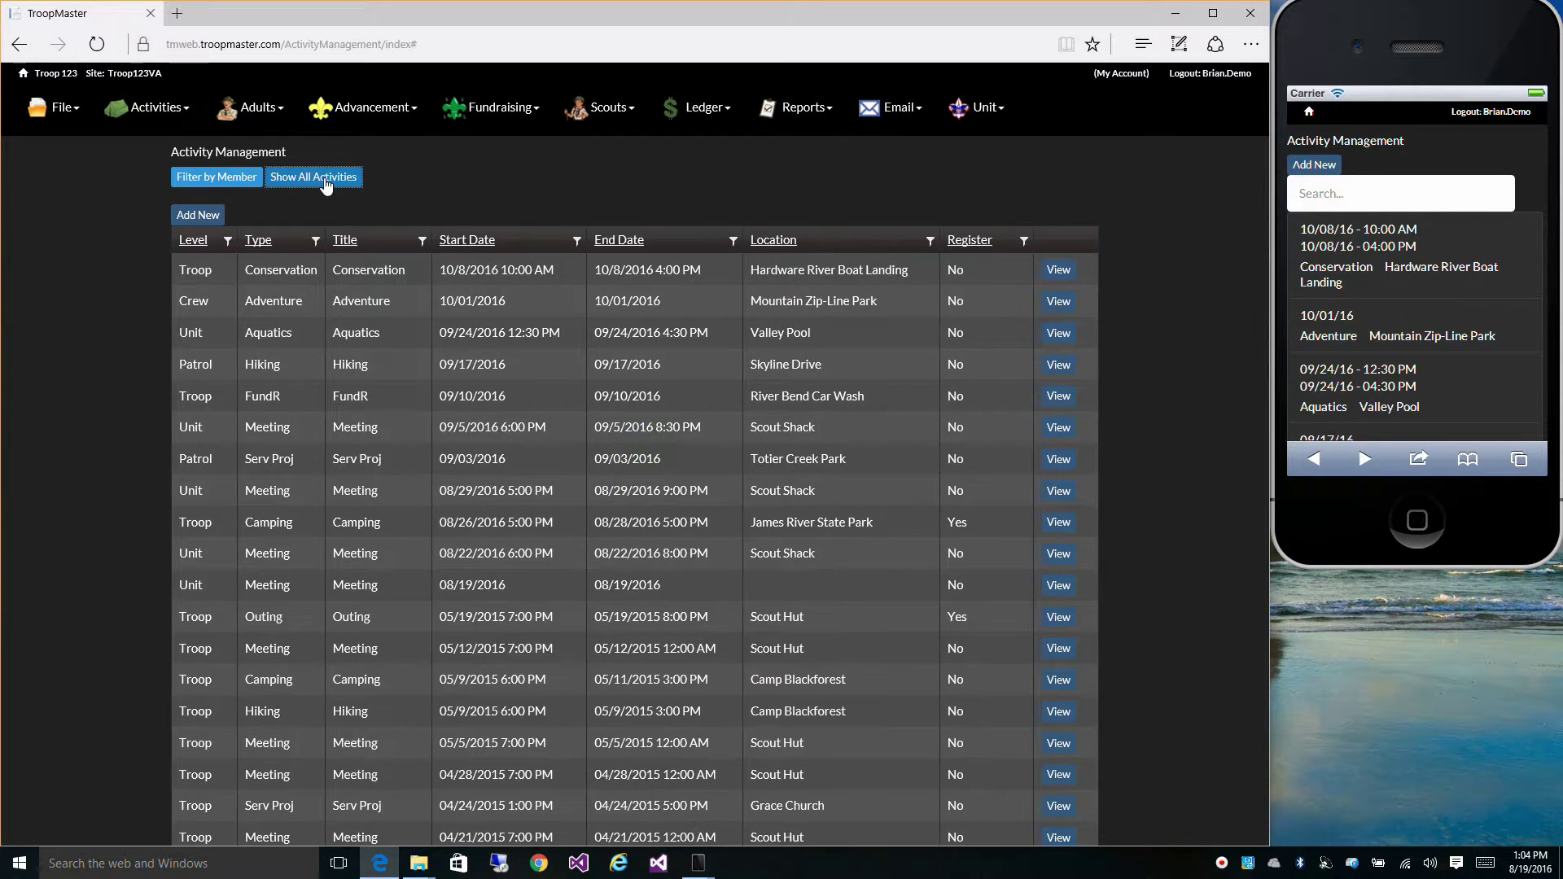
left_click(222, 179)
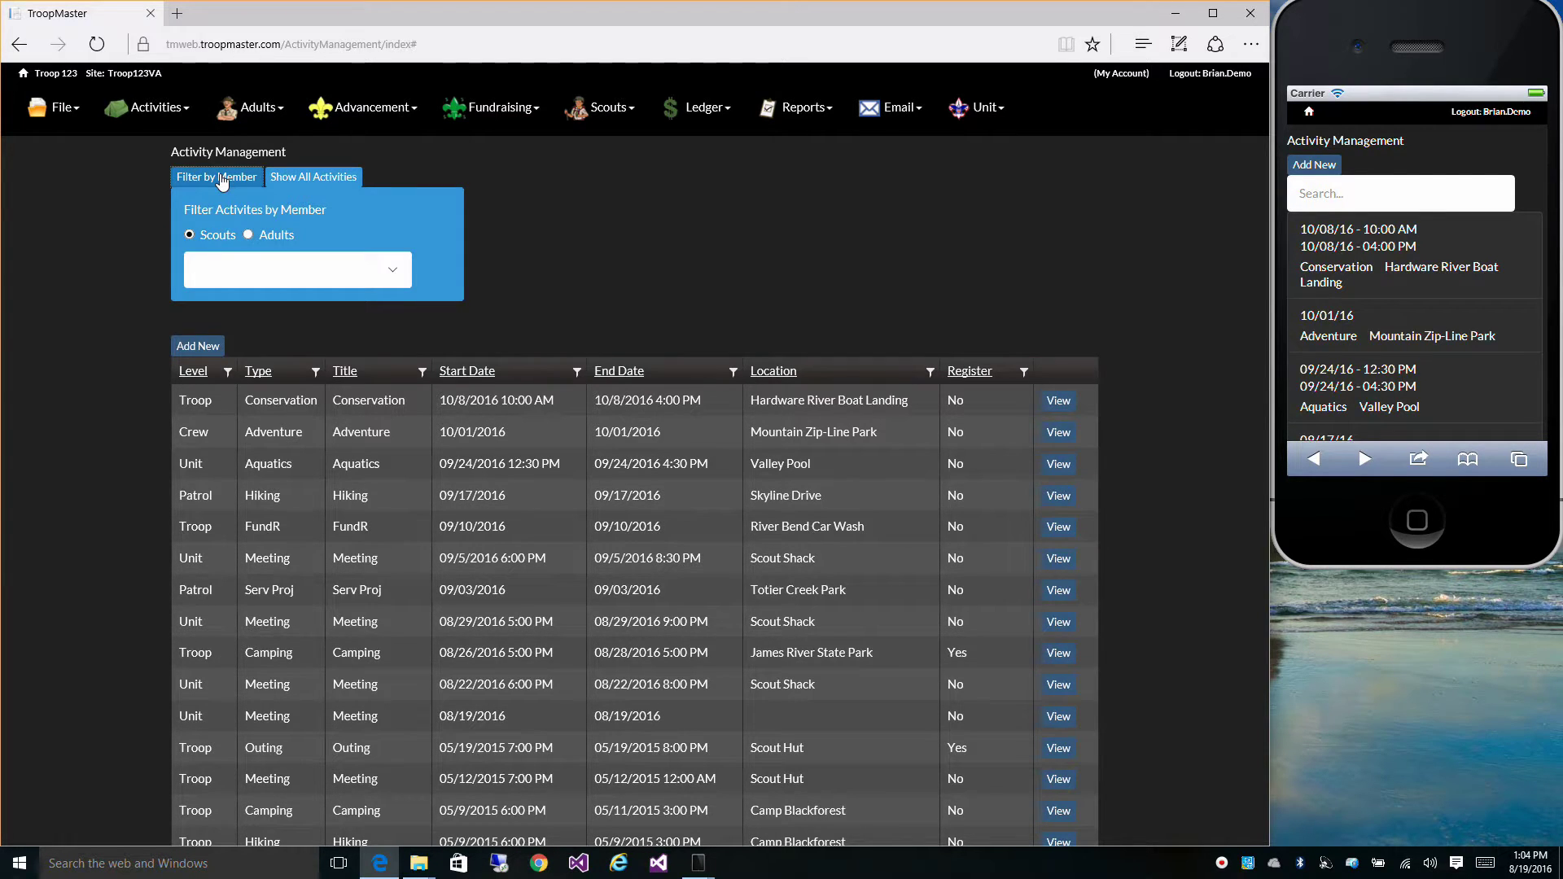
left_click(389, 271)
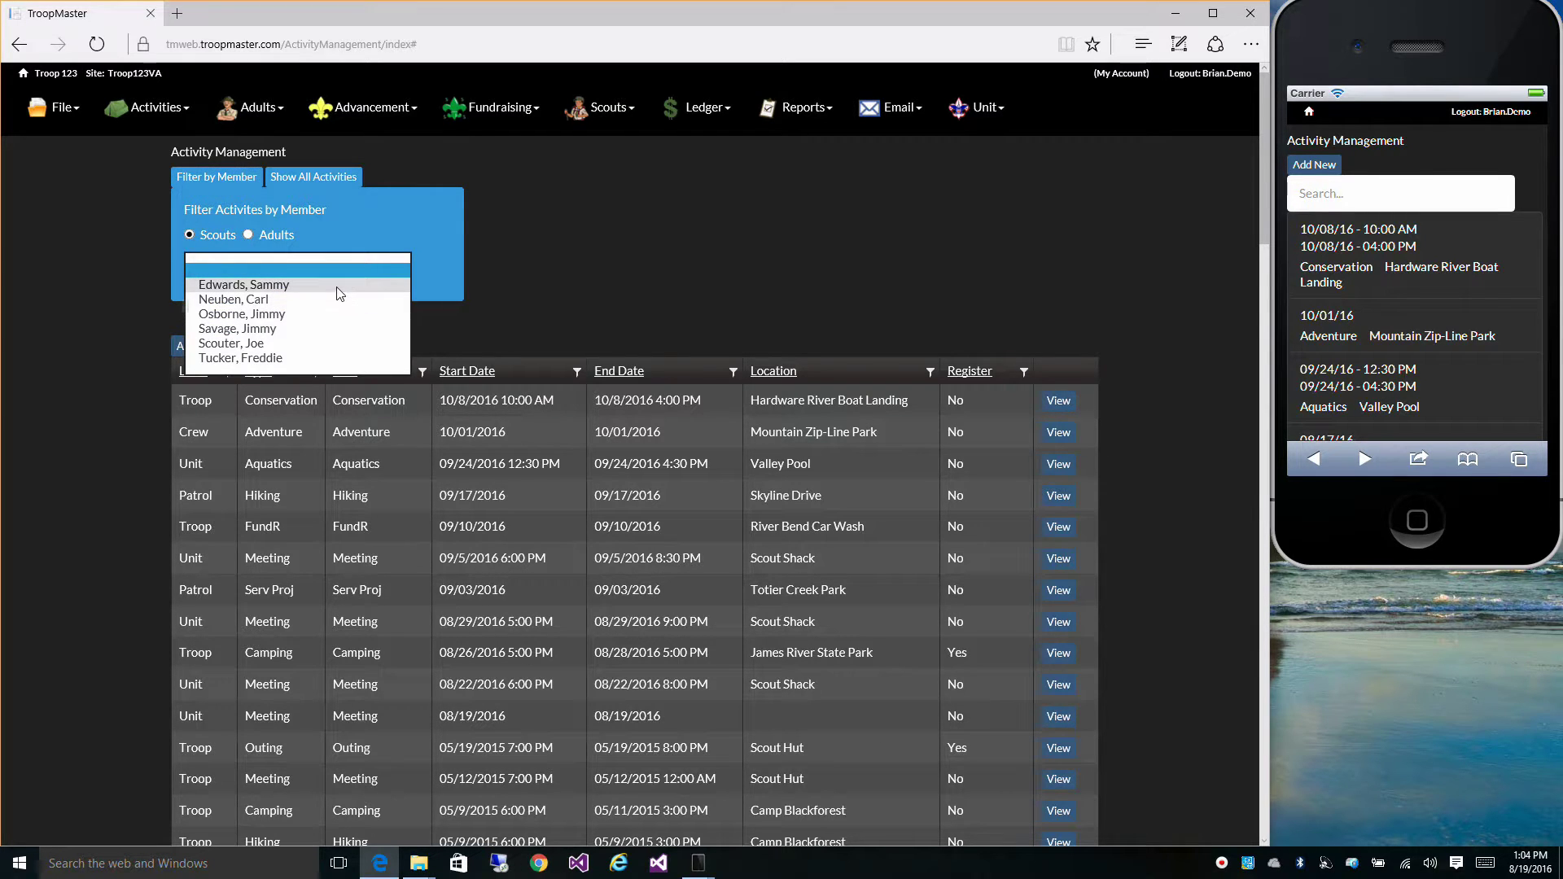
left_click(330, 319)
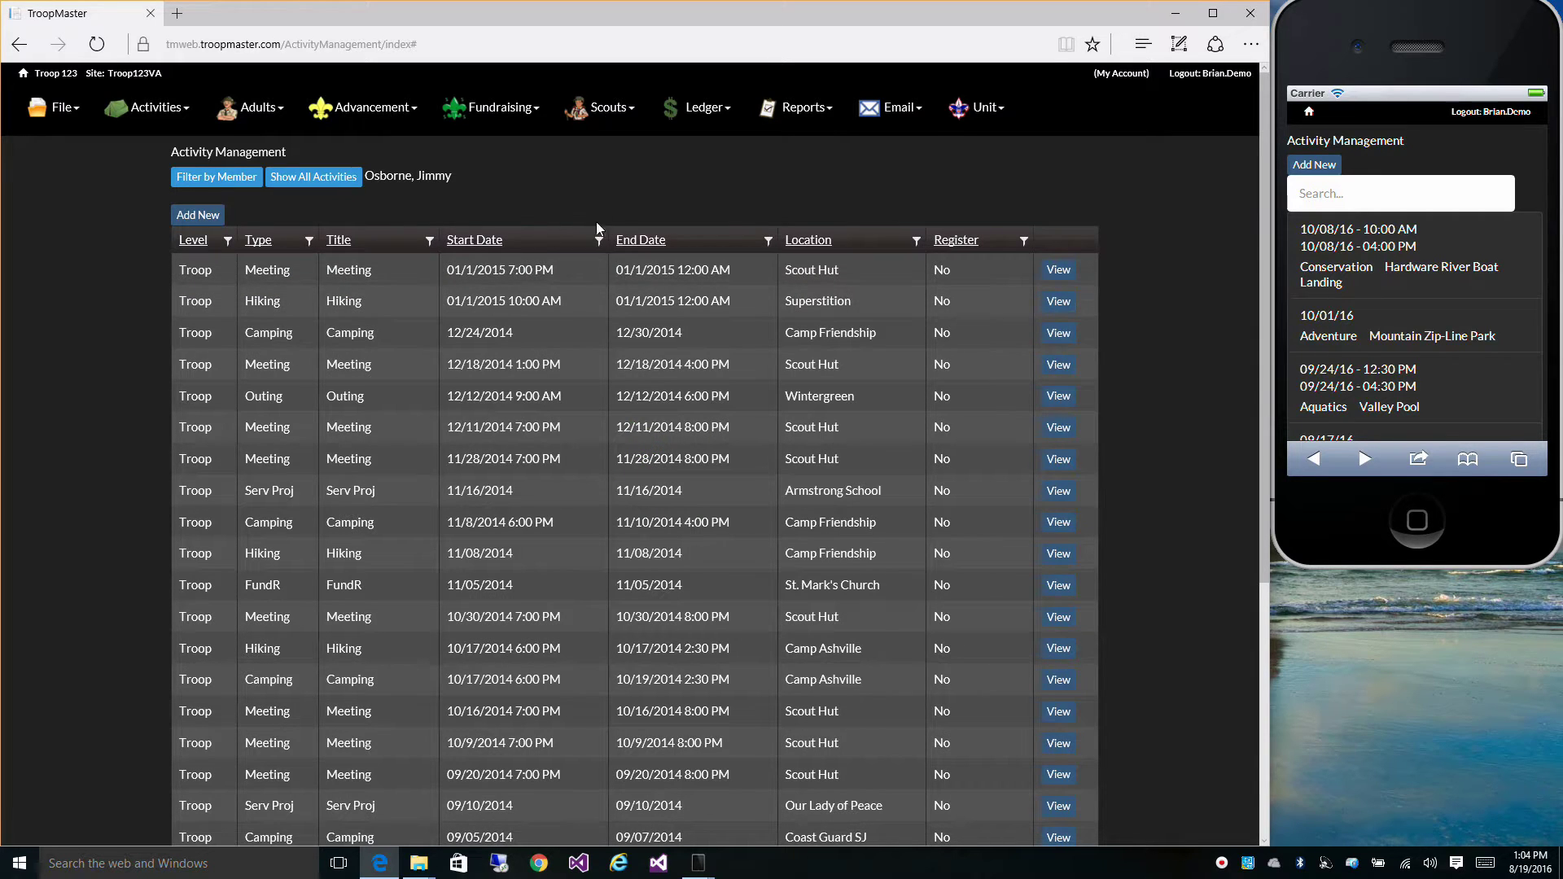
scroll(574, 407, "down", 4)
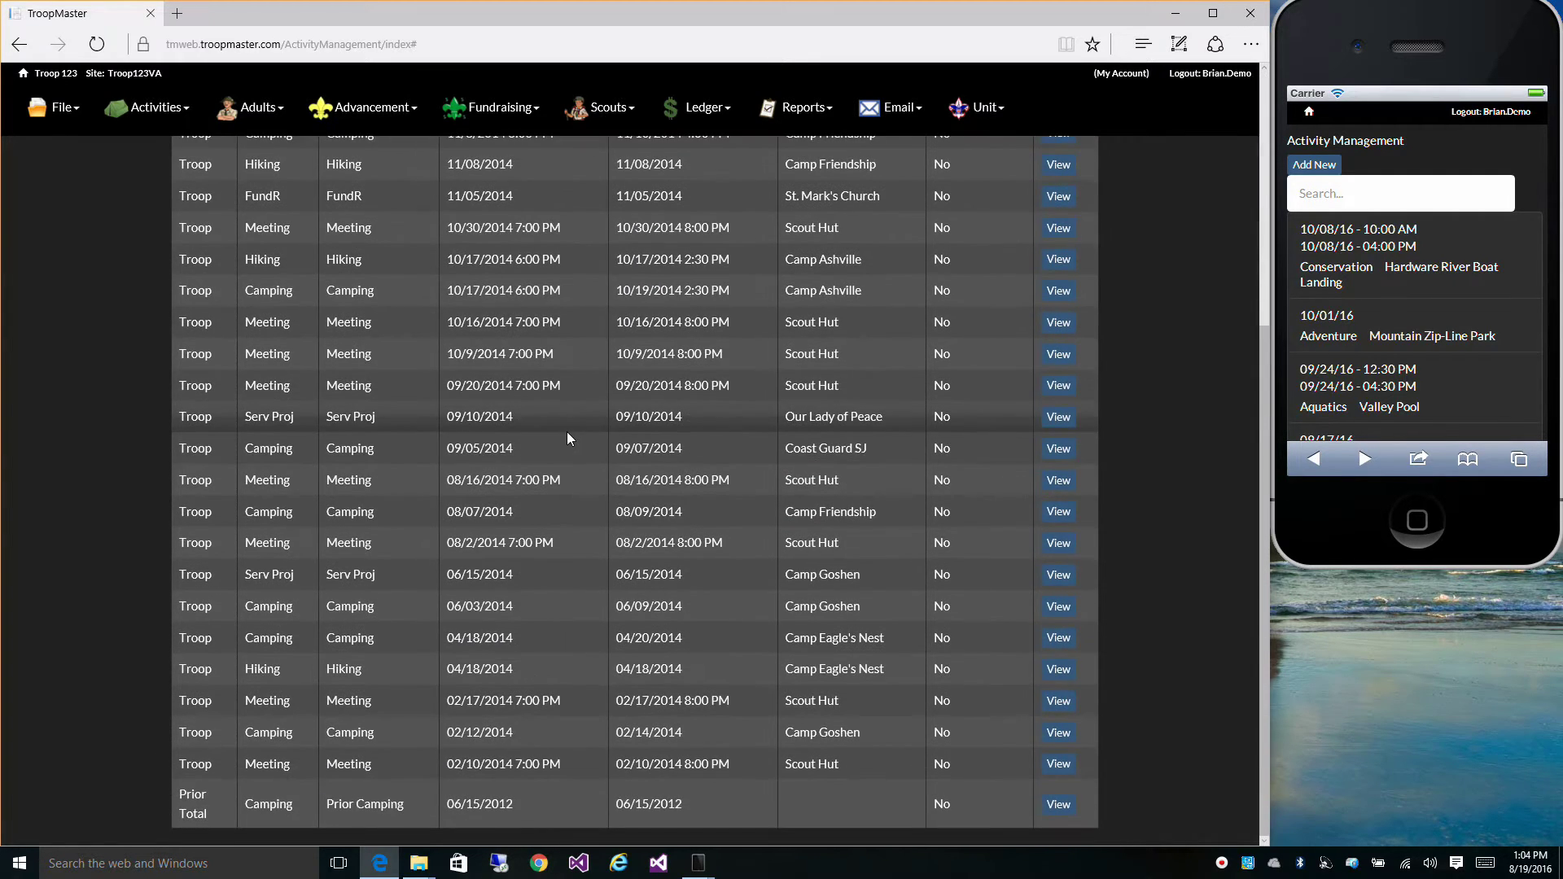
scroll(567, 432, "up", 4)
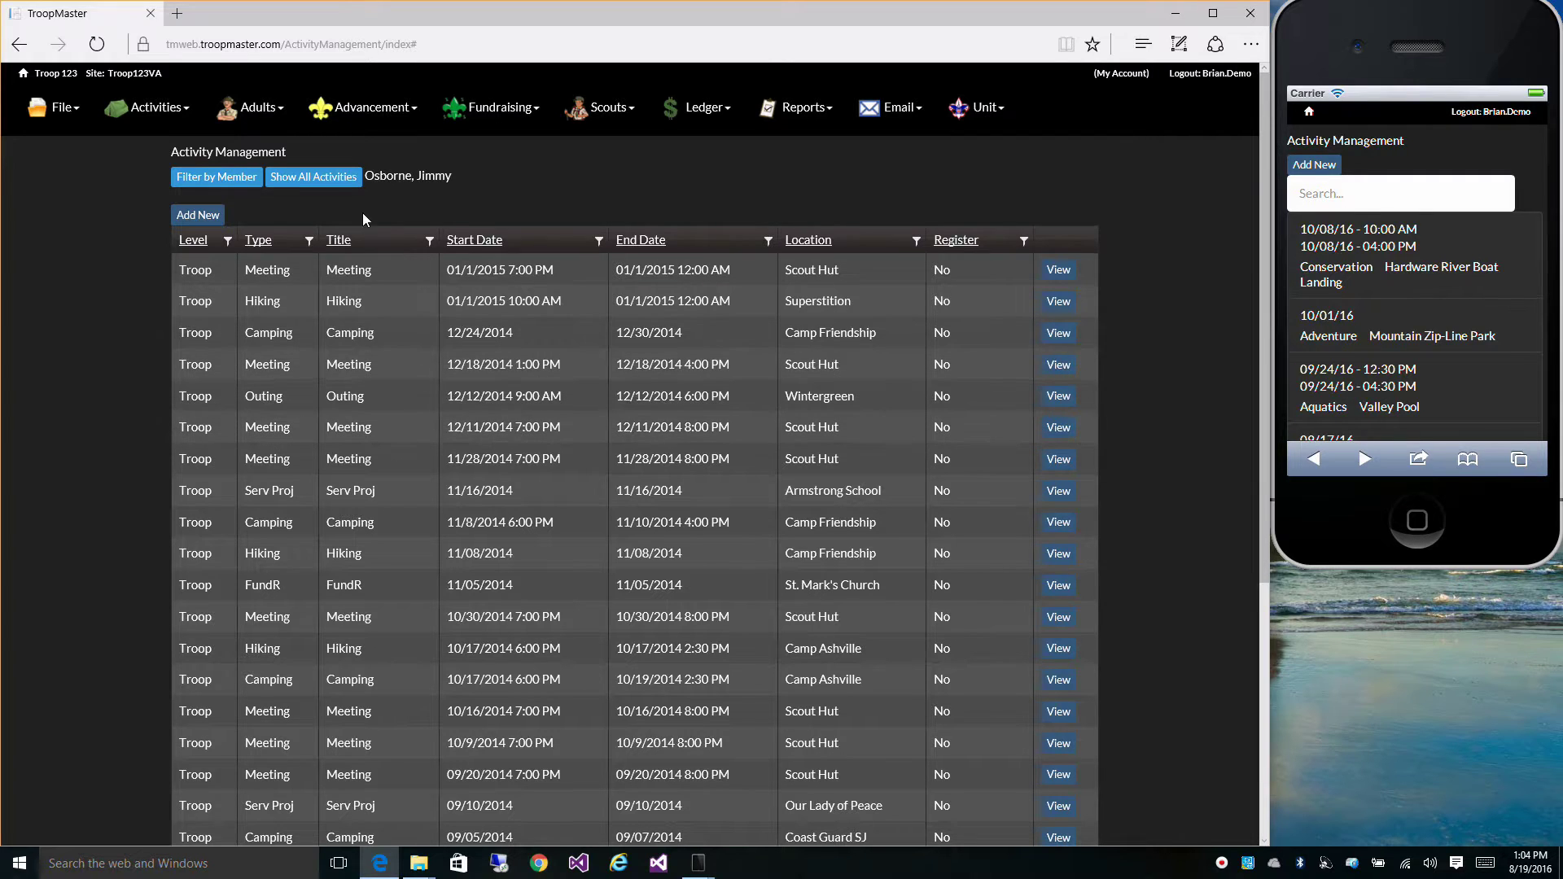
left_click(335, 182)
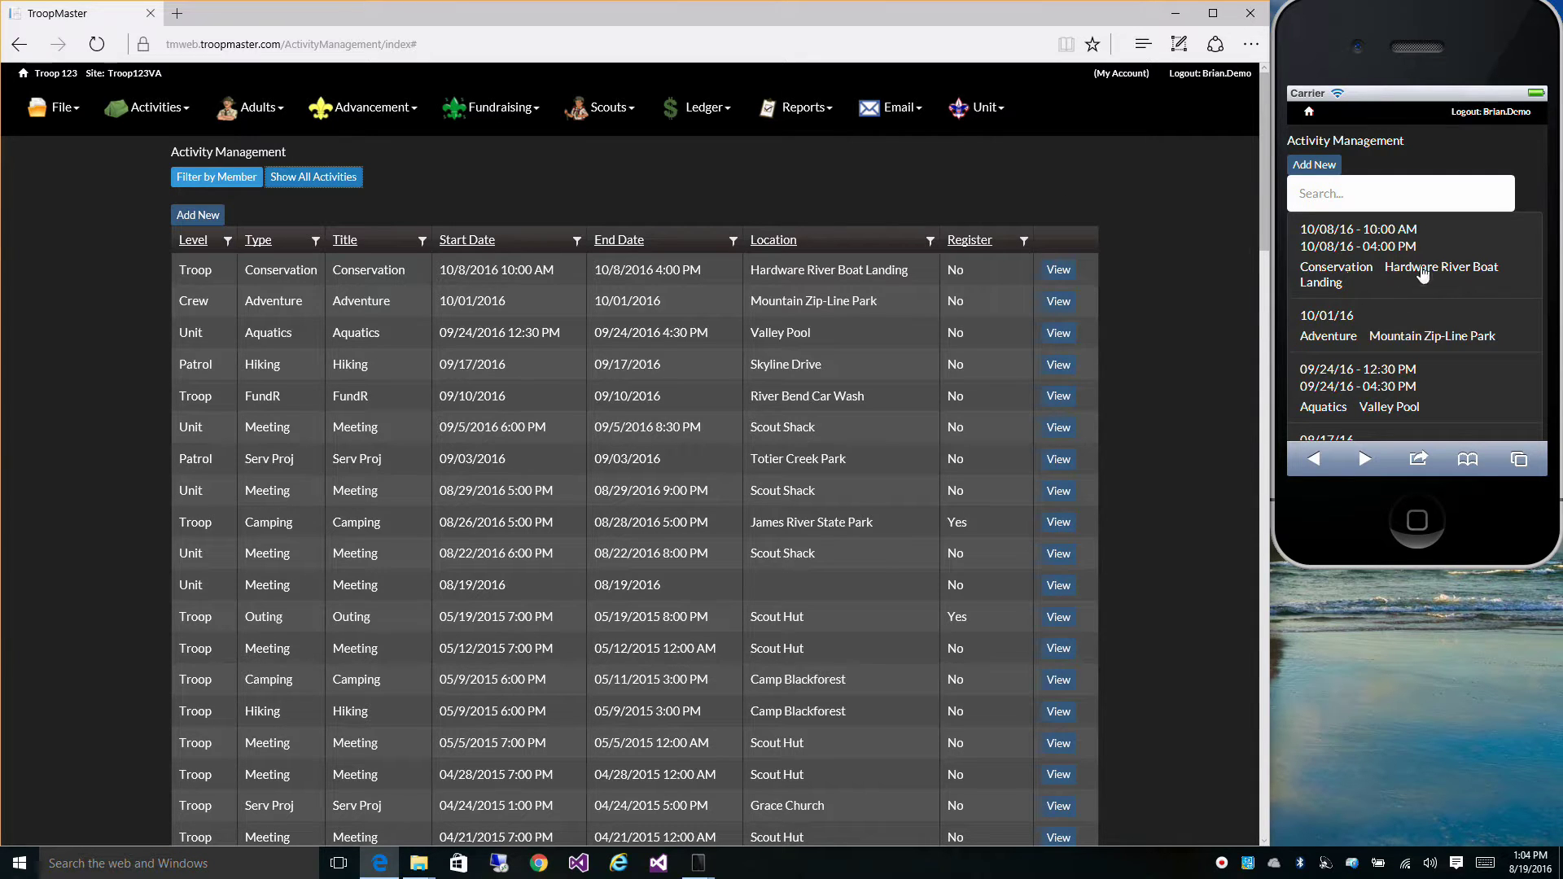
Step: Search the mobile activity list for 'ja' to find the James River State Park camping trip
scroll(1475, 281, "down", 2)
scroll(1473, 289, "down", 8)
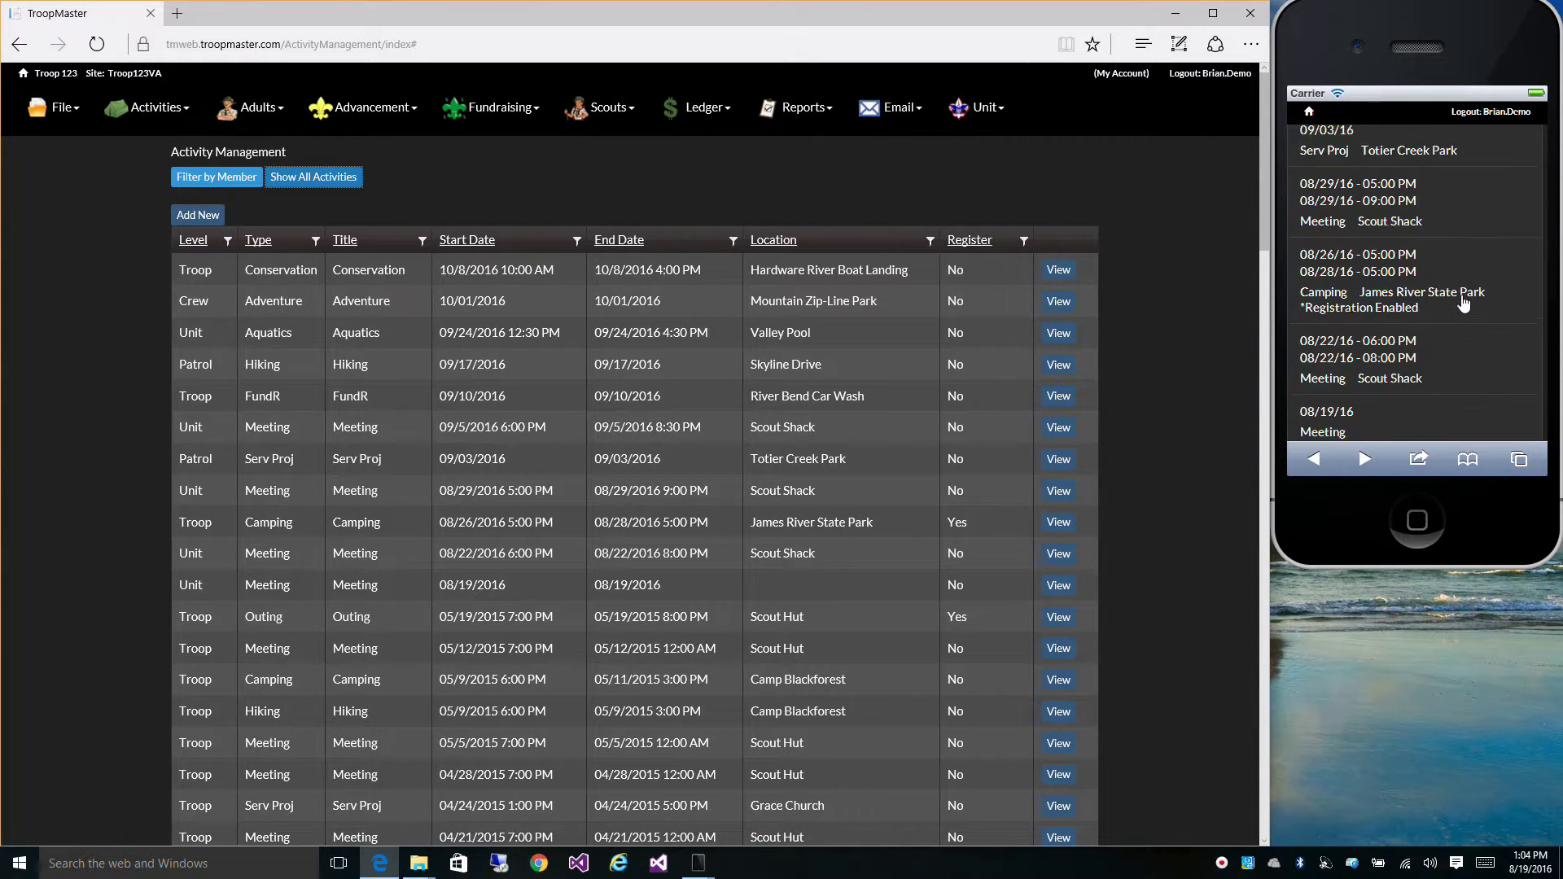
scroll(1463, 304, "up", 4)
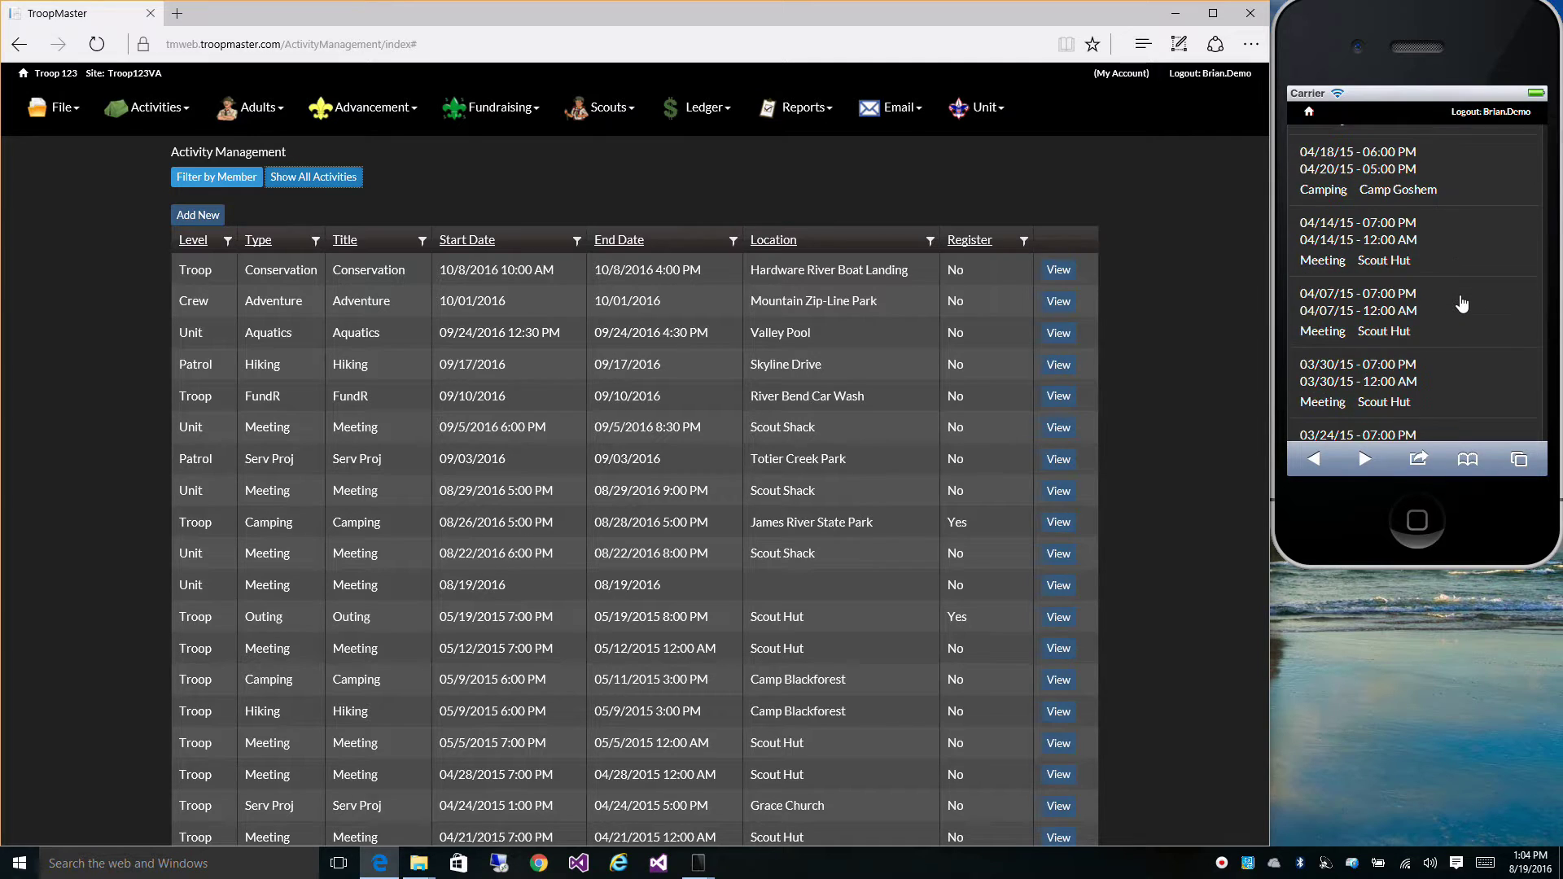
scroll(1463, 304, "up", 6)
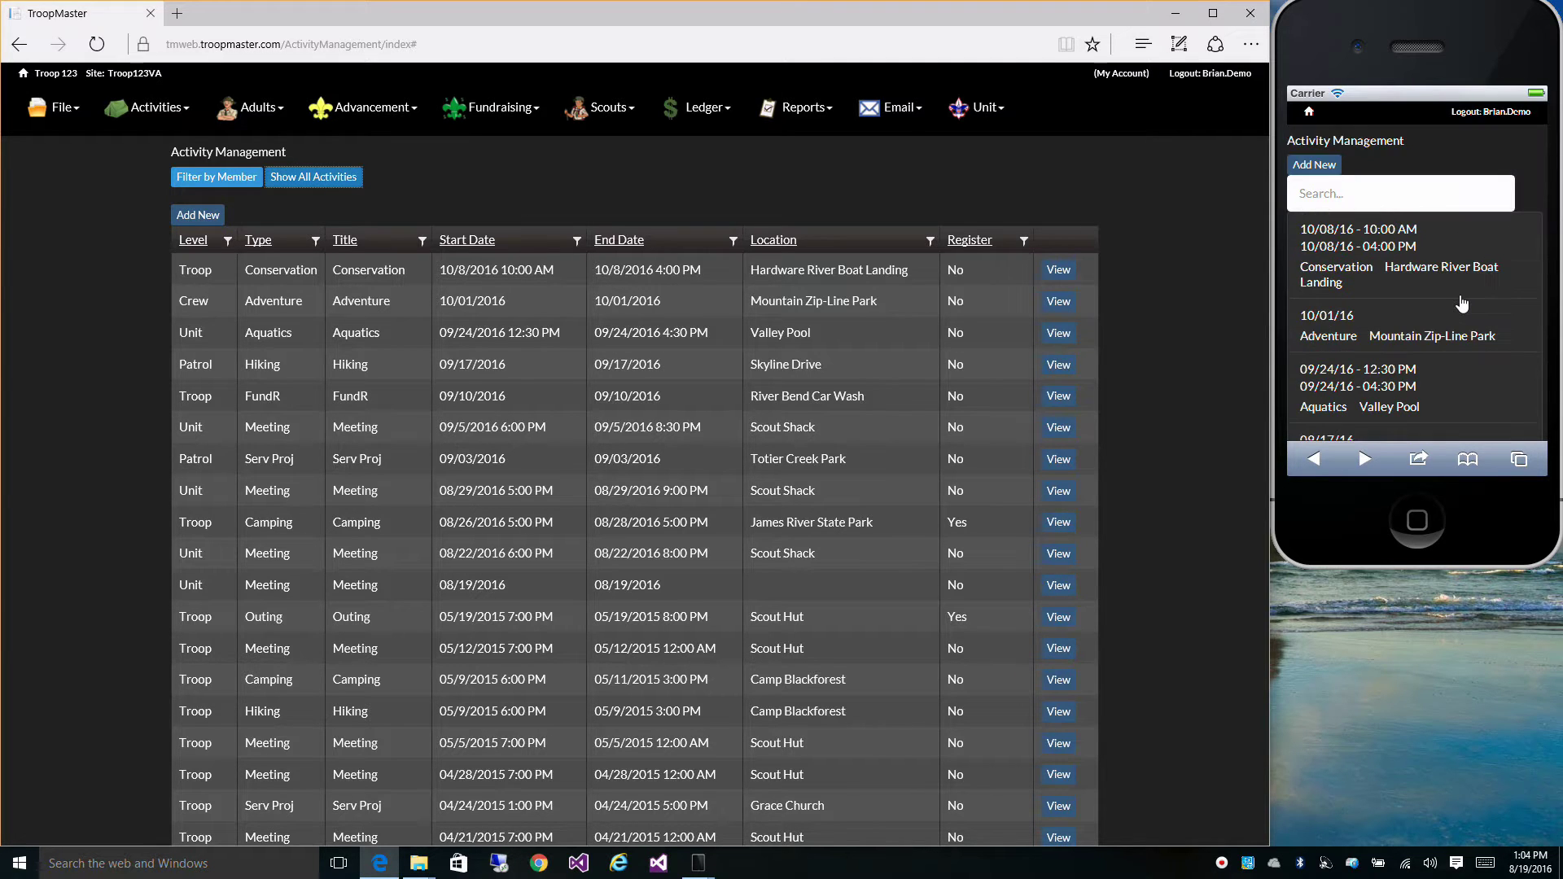
left_click(1362, 193)
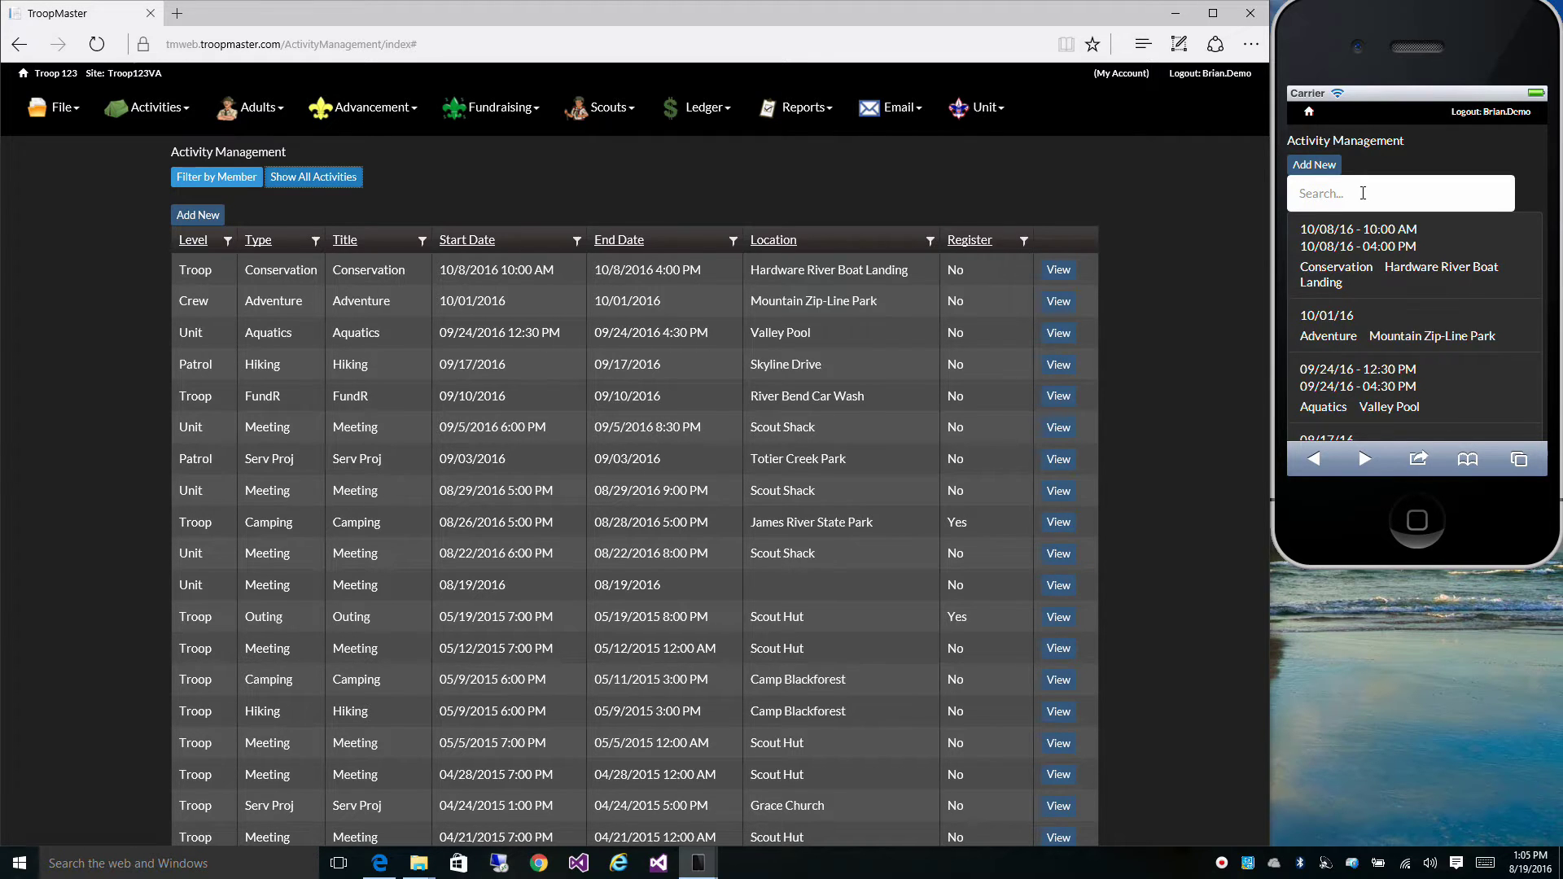
type("ja")
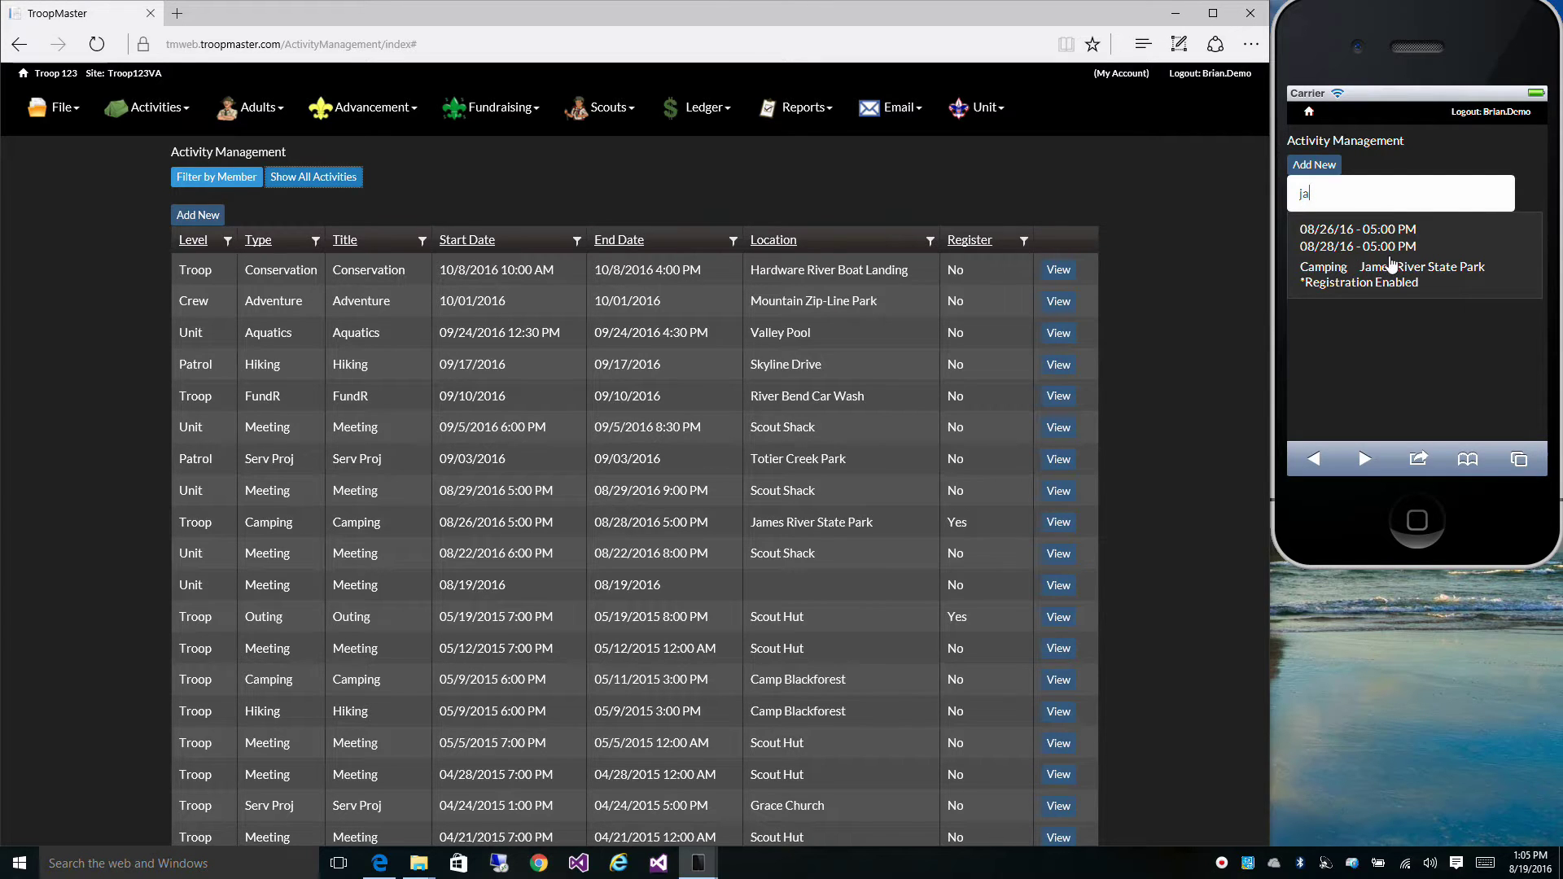
Step: Replace the mobile search text 'ja' with the date '08/26'
left_click_drag(1323, 193, 1296, 194)
key("BackSpace")
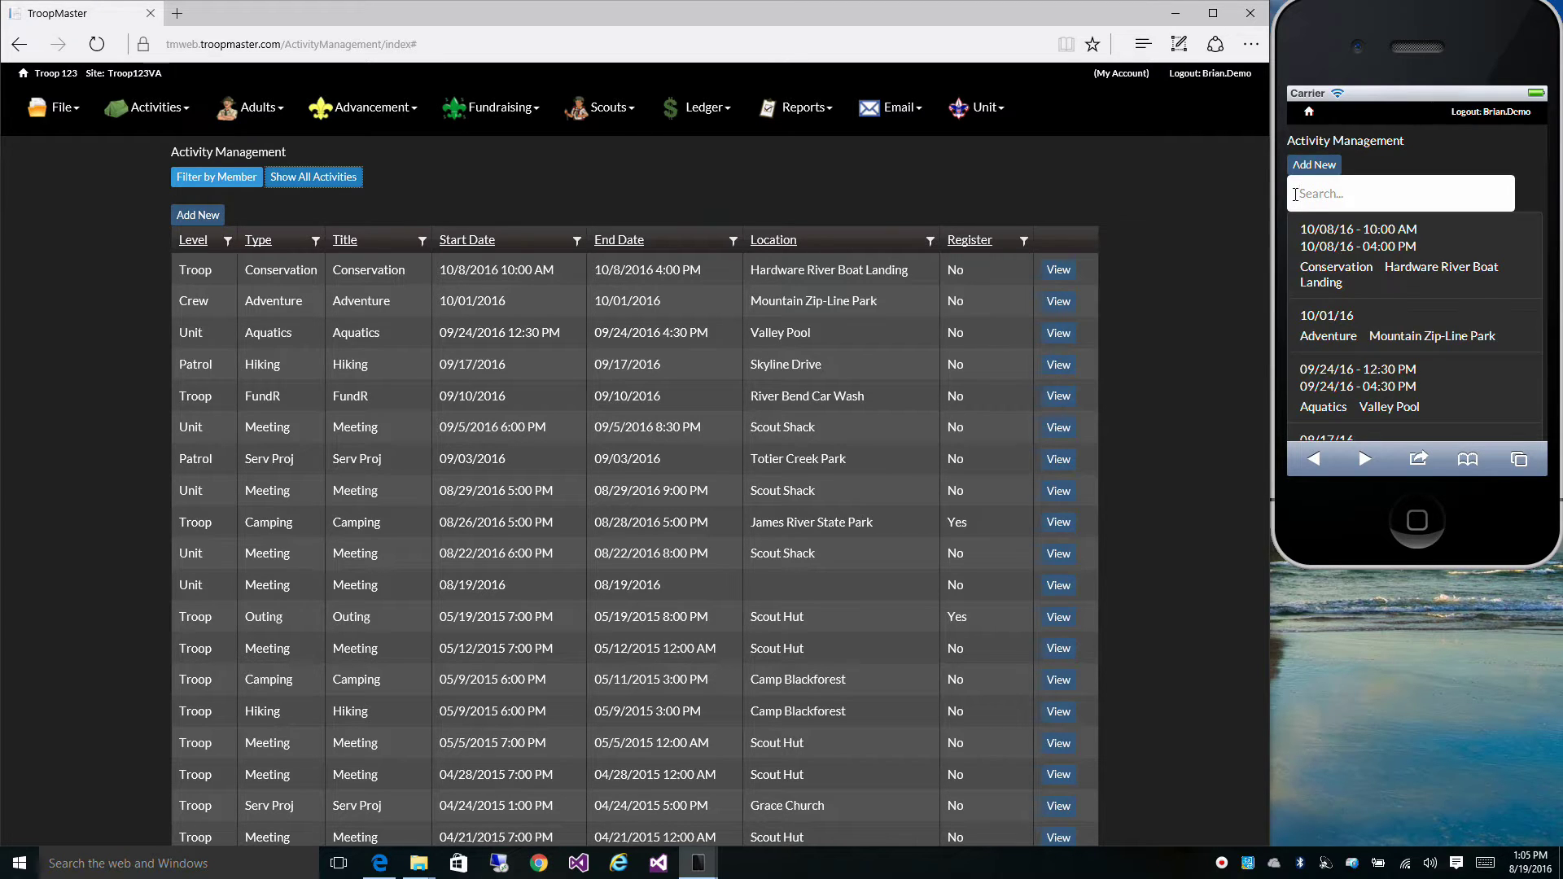
type("08")
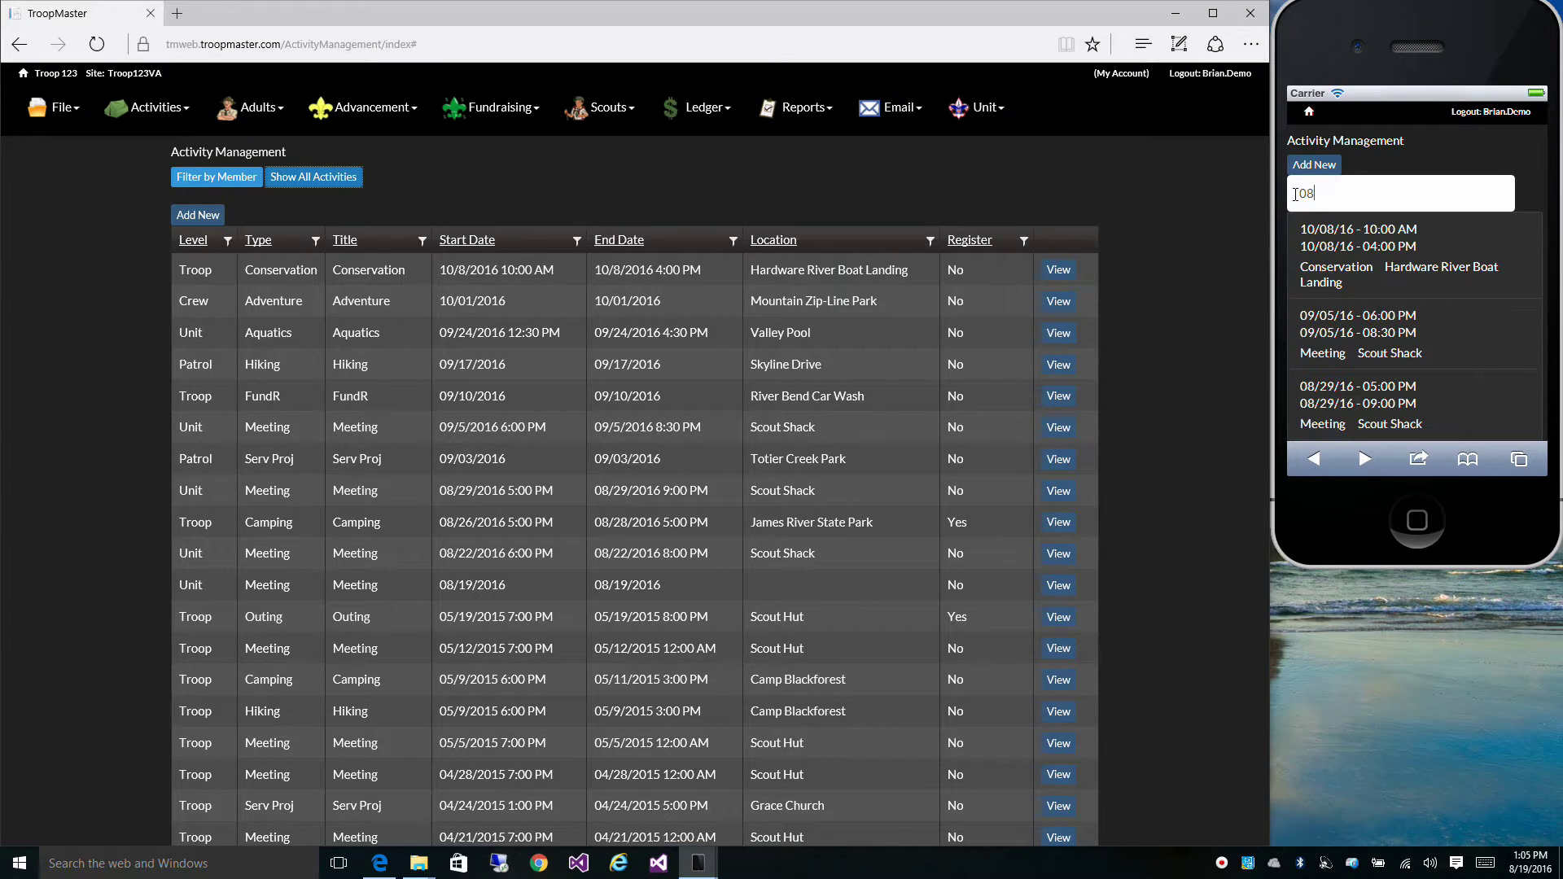
type("/")
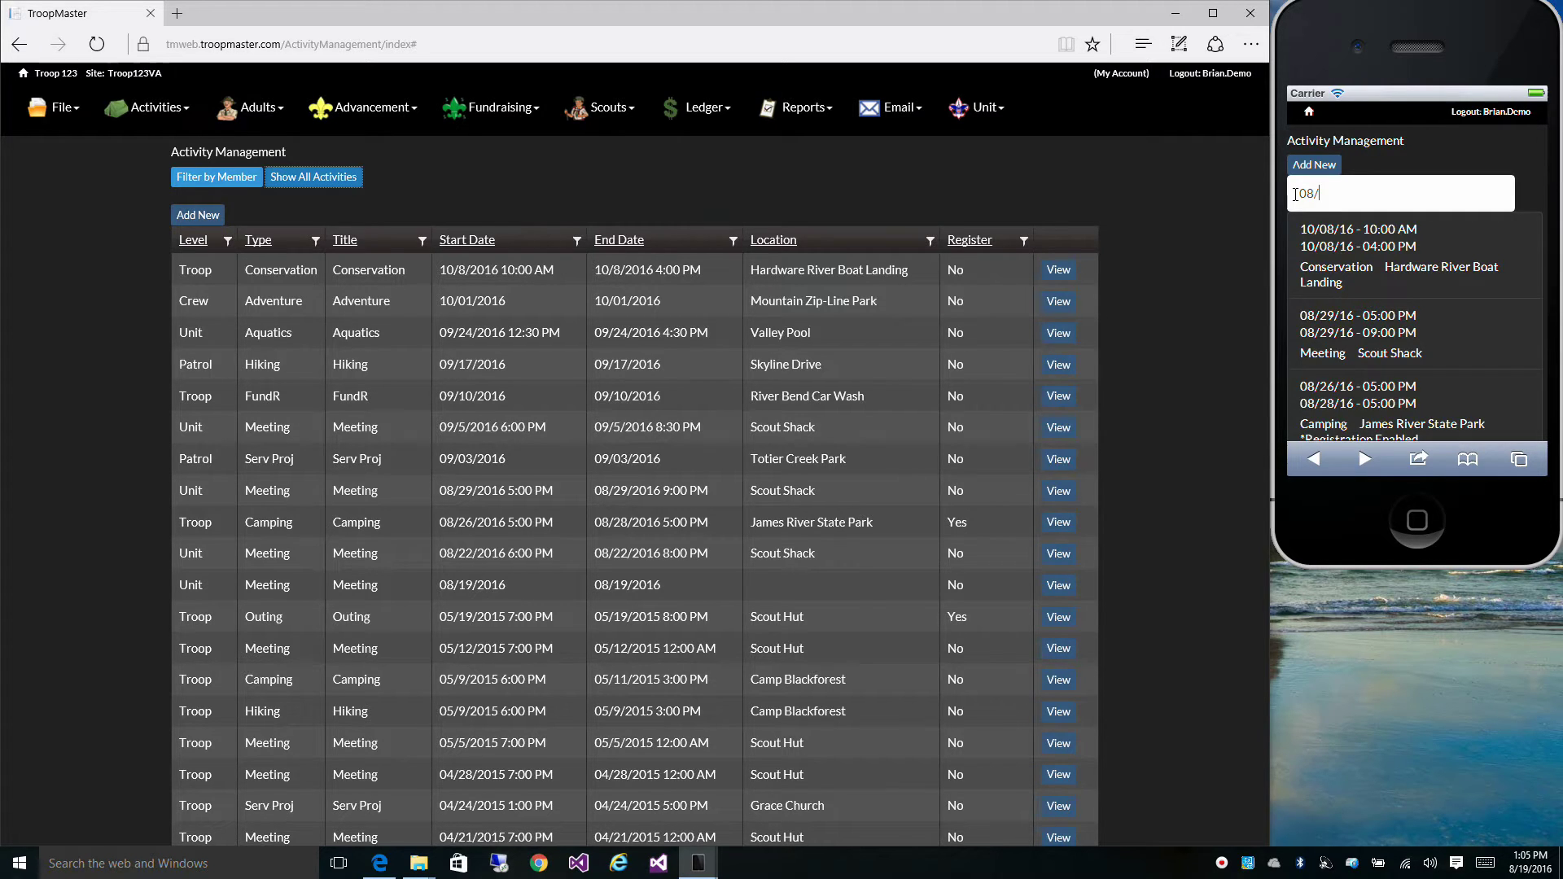
type("26")
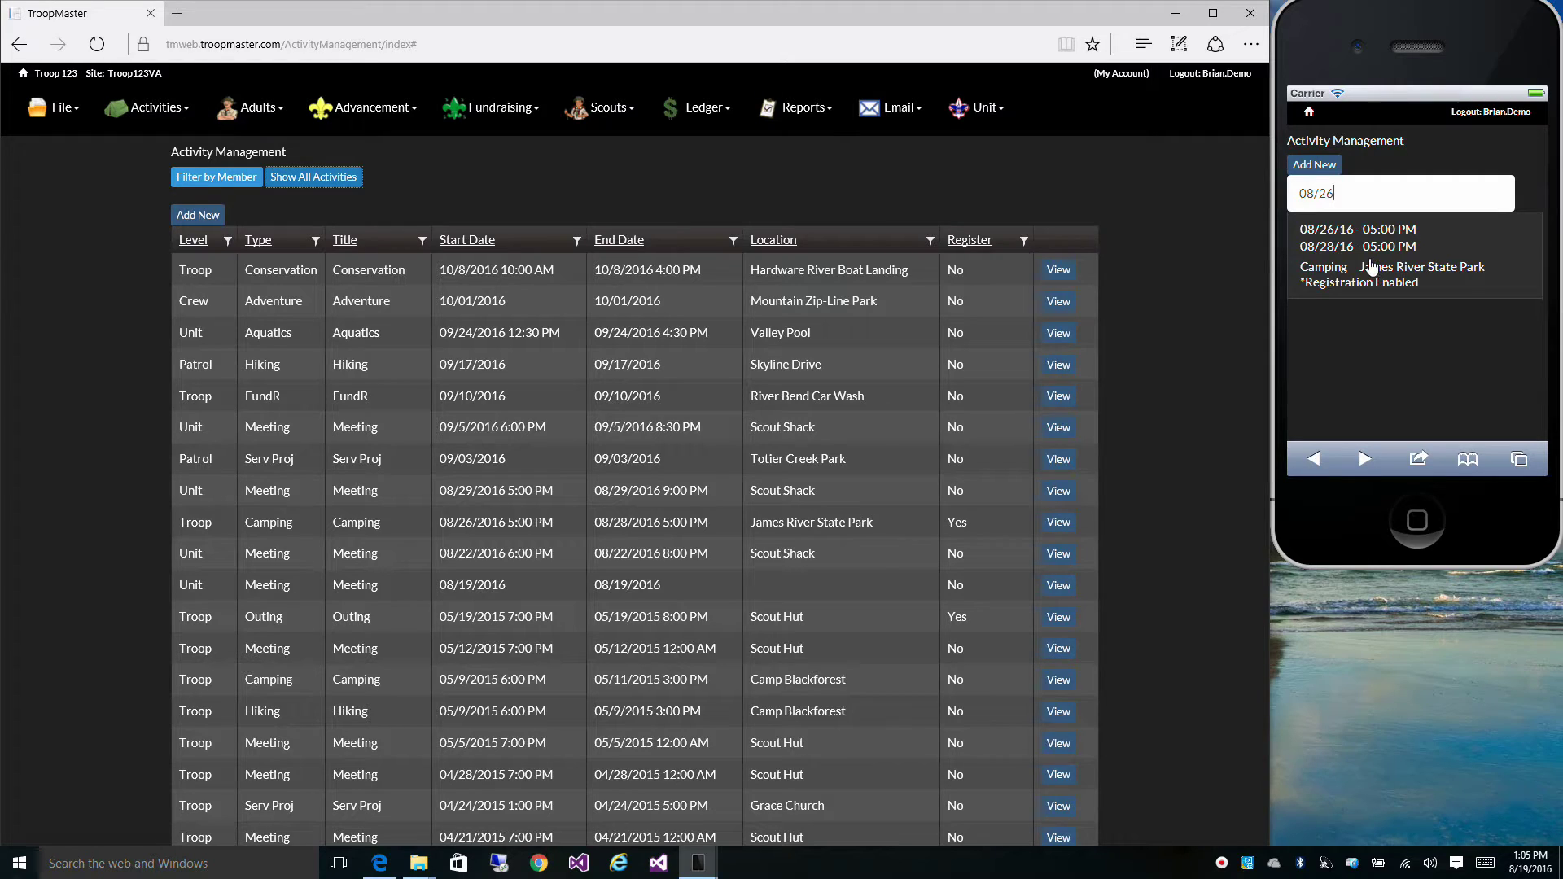
Step: Open the 08/26/16 James River State Park camping trip details on desktop and phone
left_click(1058, 523)
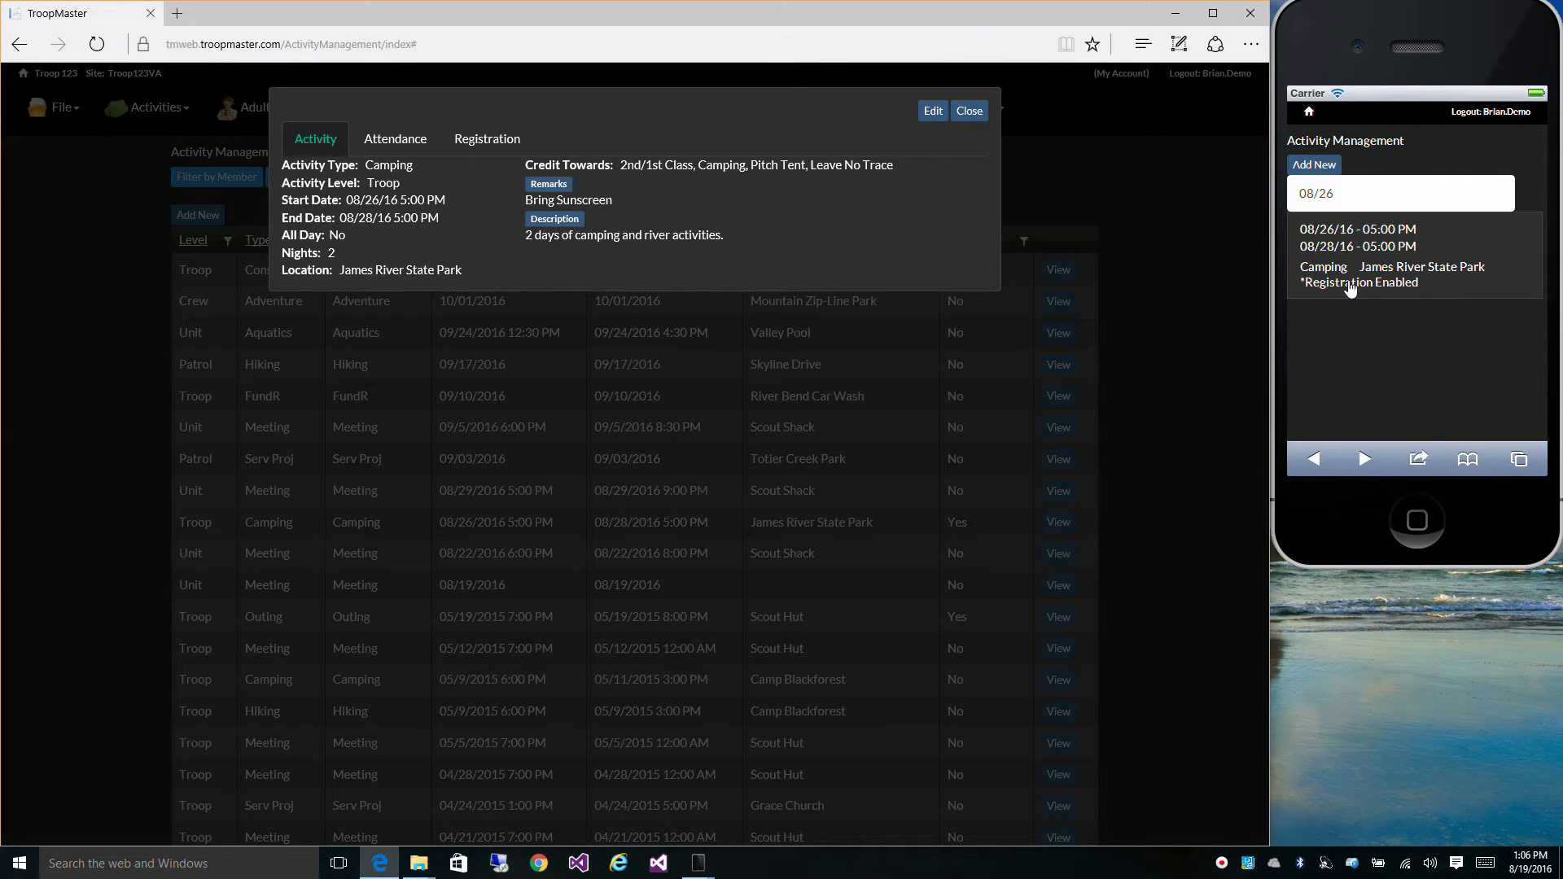
left_click(1410, 257)
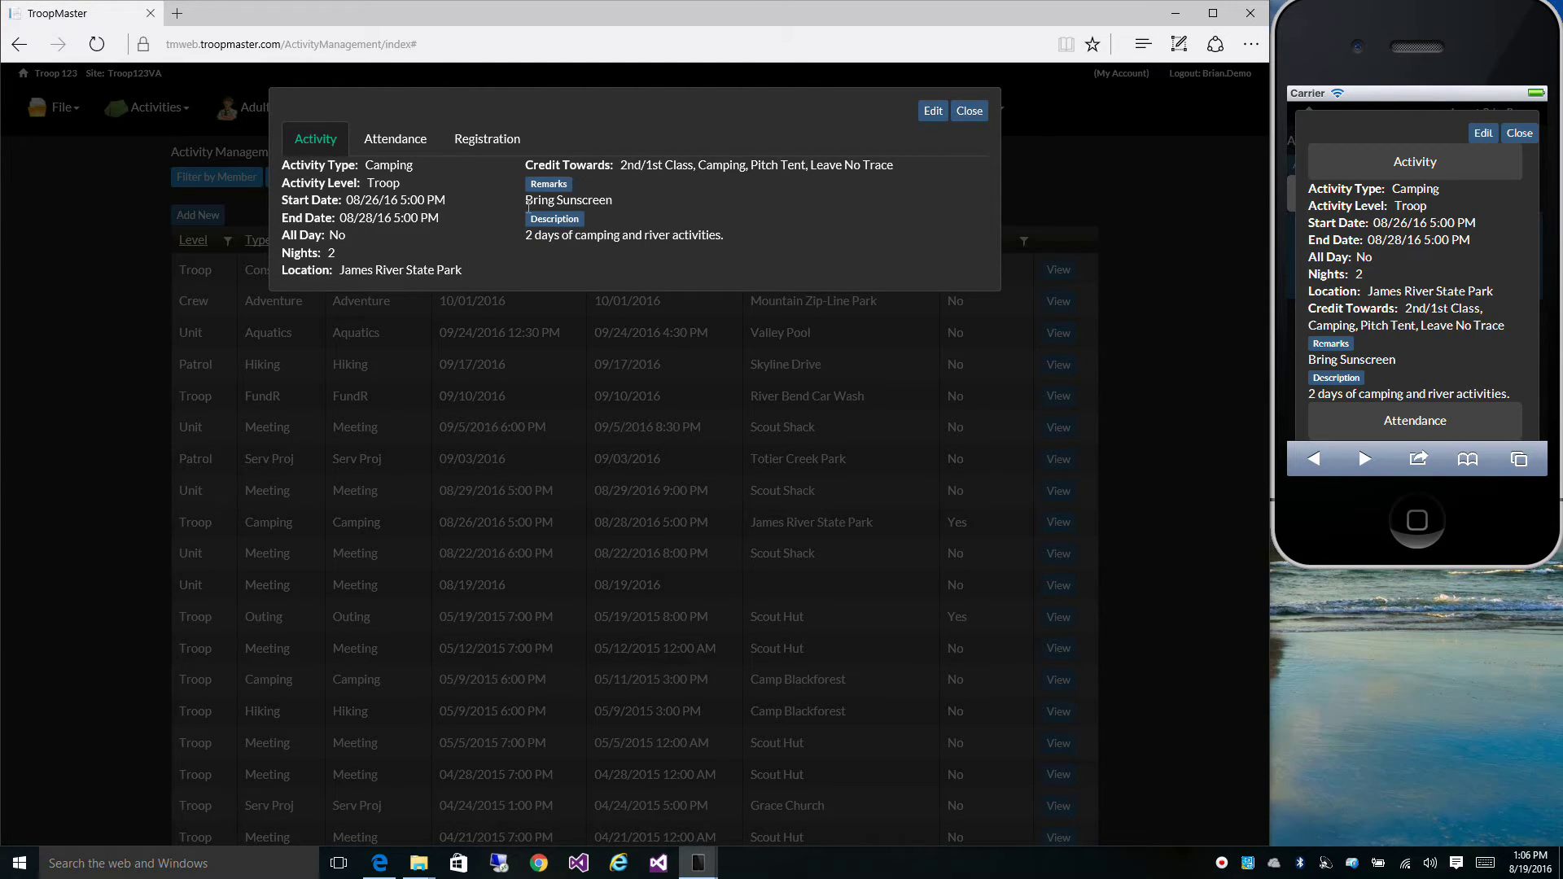
Step: View the trip's All Scouts attendance list: six scouts, each with permission marked No
left_click(399, 143)
left_click(397, 140)
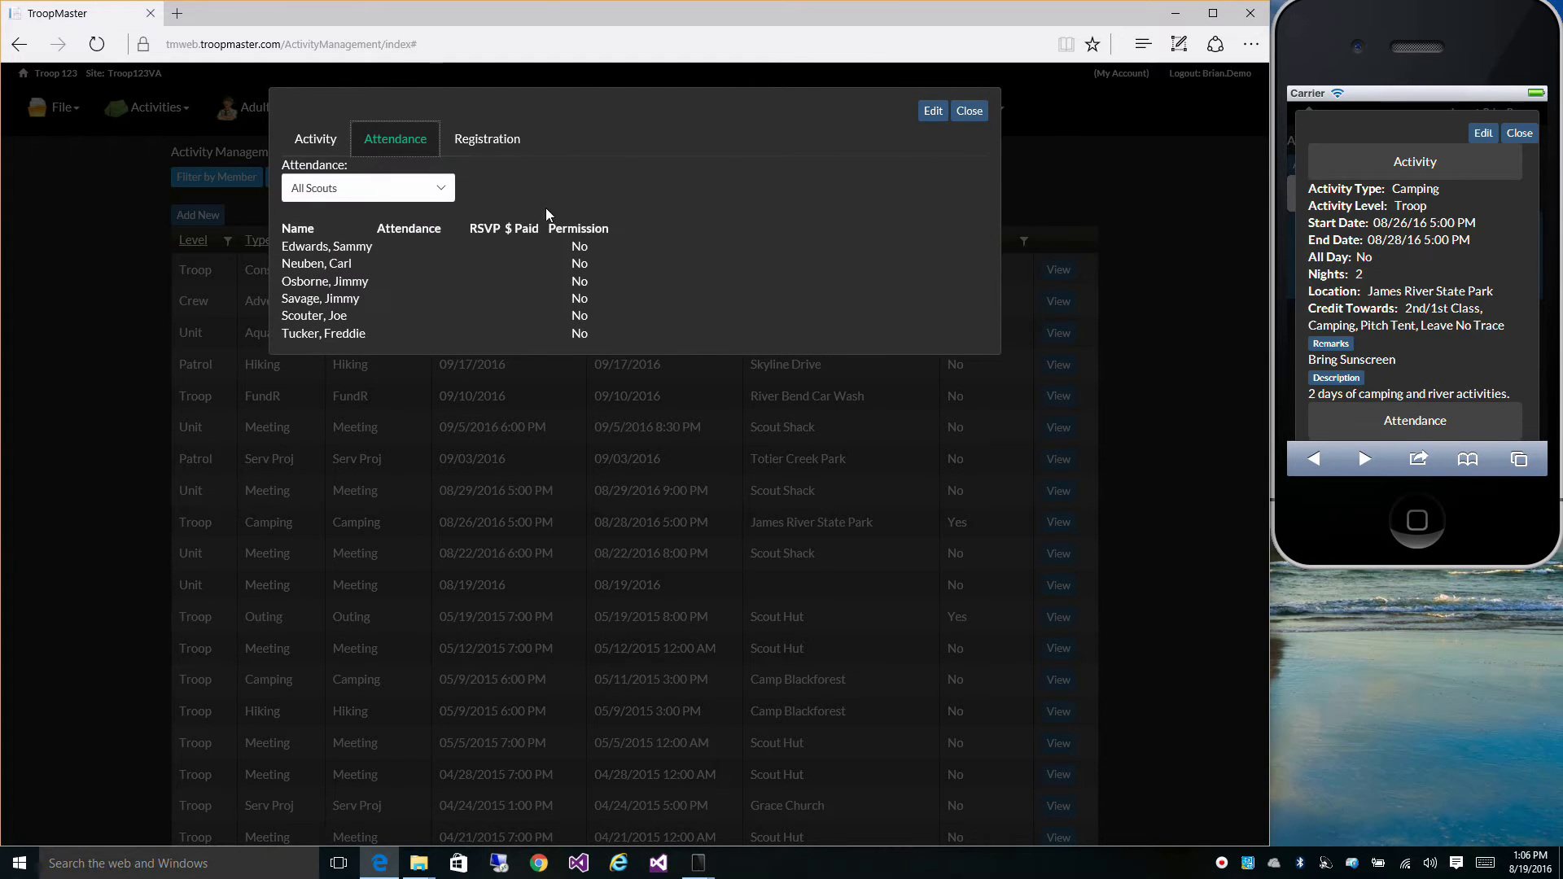
left_click(438, 194)
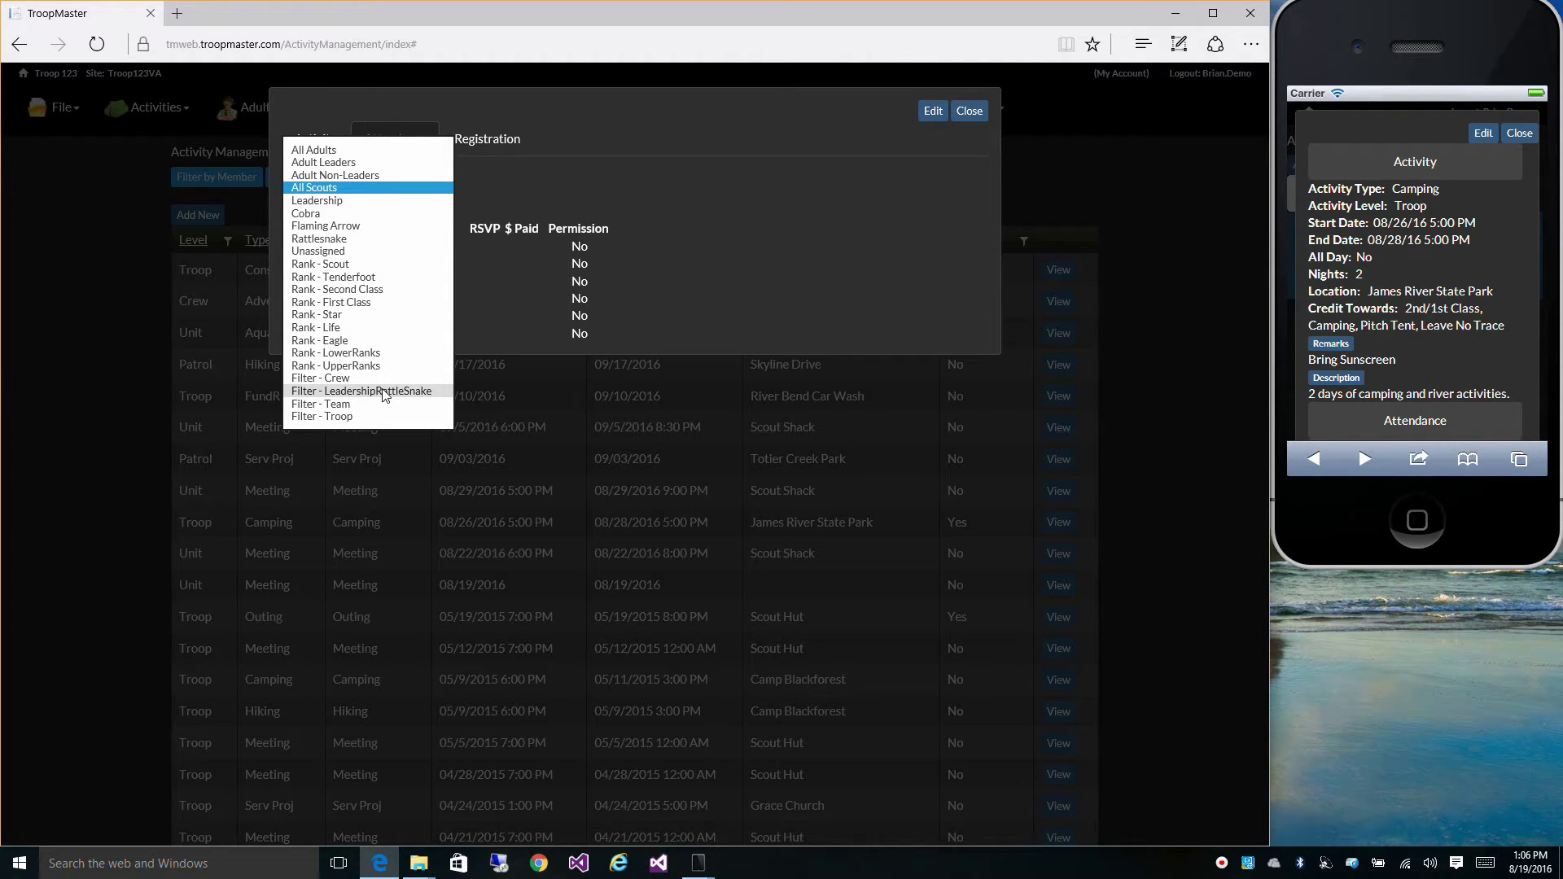
Step: Keep All Scouts, view the registration details showing 1 registered, and start registering for the event
left_click(558, 182)
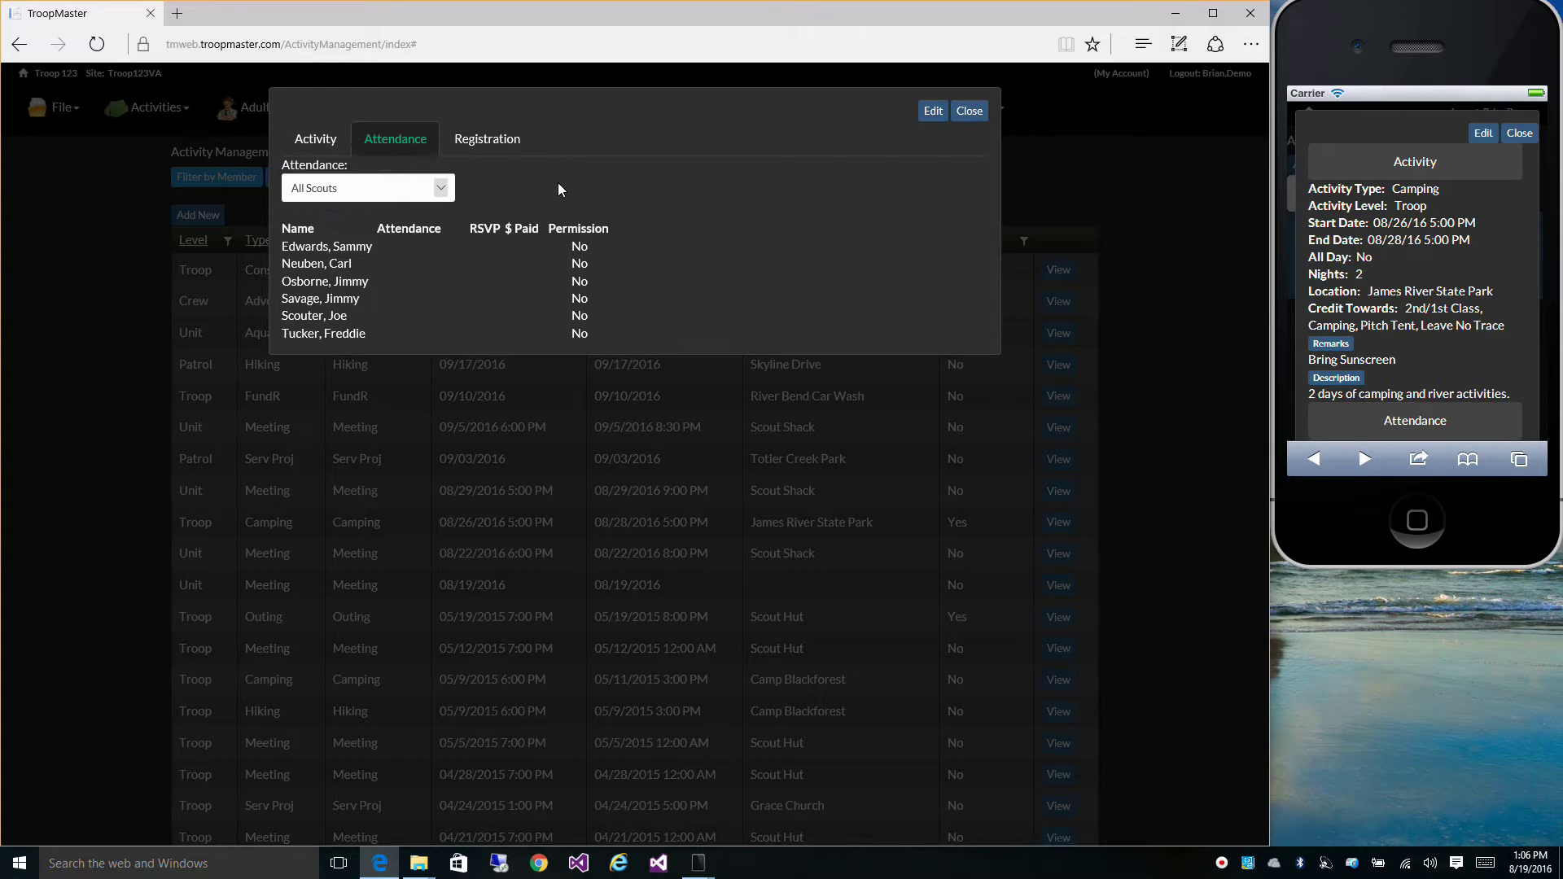
left_click(487, 143)
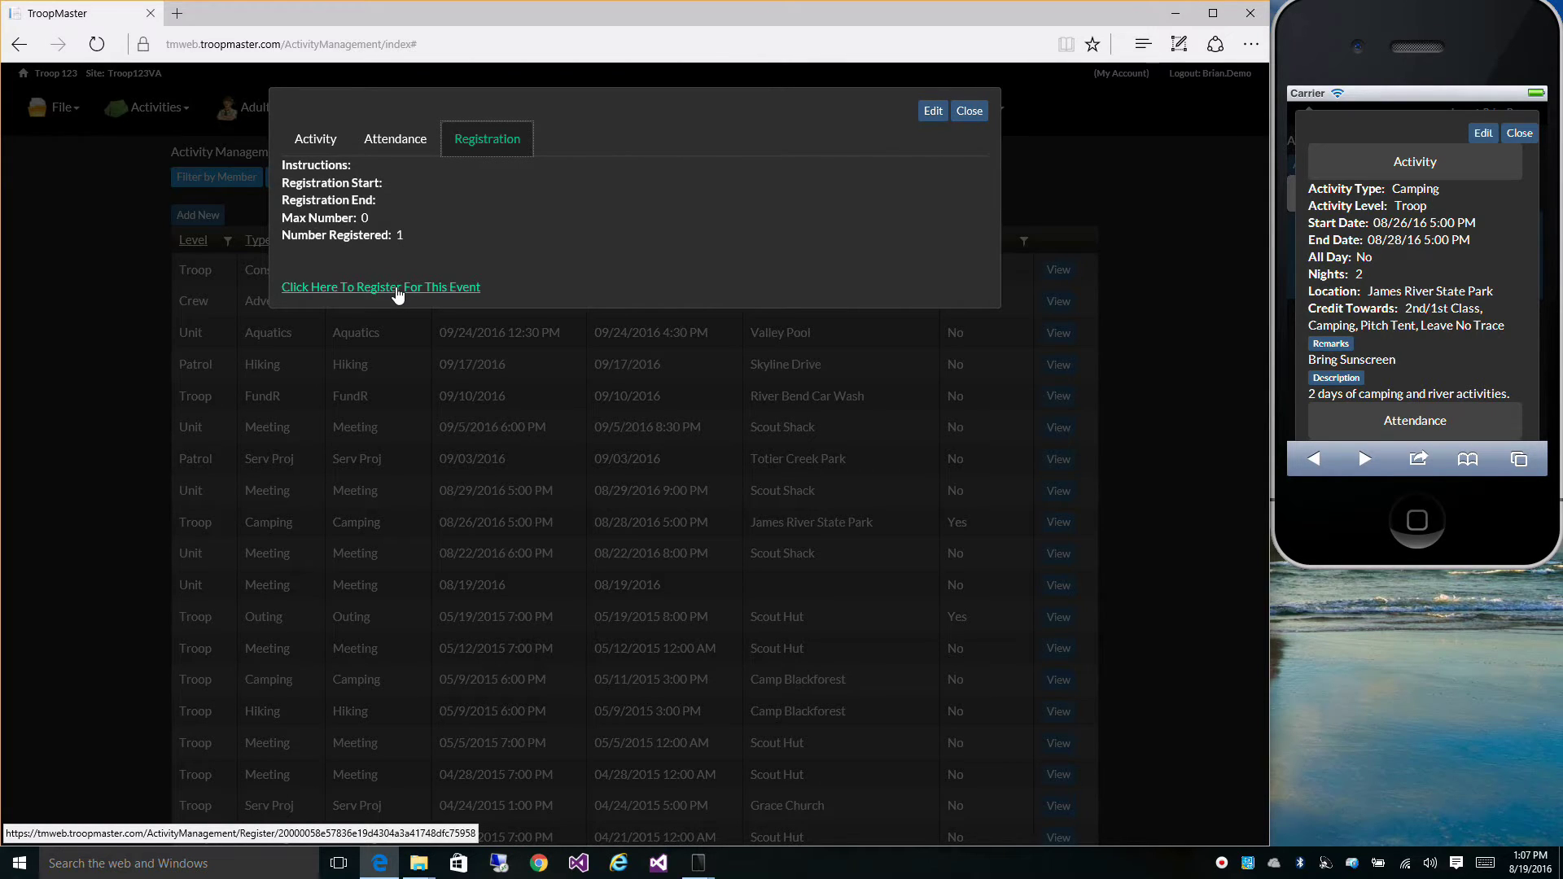
left_click(396, 288)
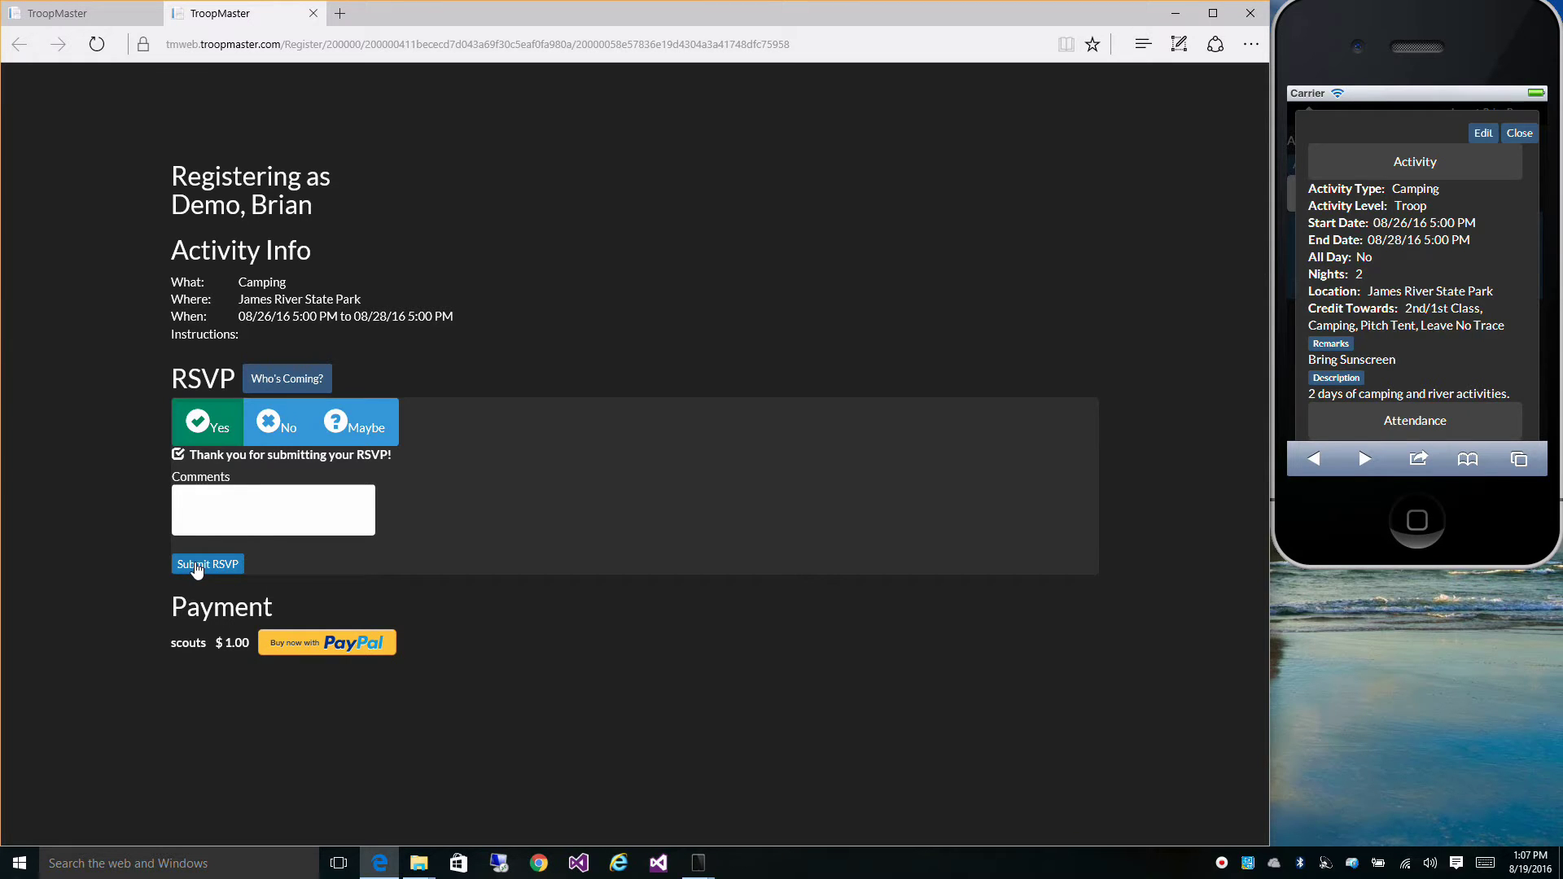
Step: Check Who's Coming on the trip's sign-up page, then close the page
left_click(319, 378)
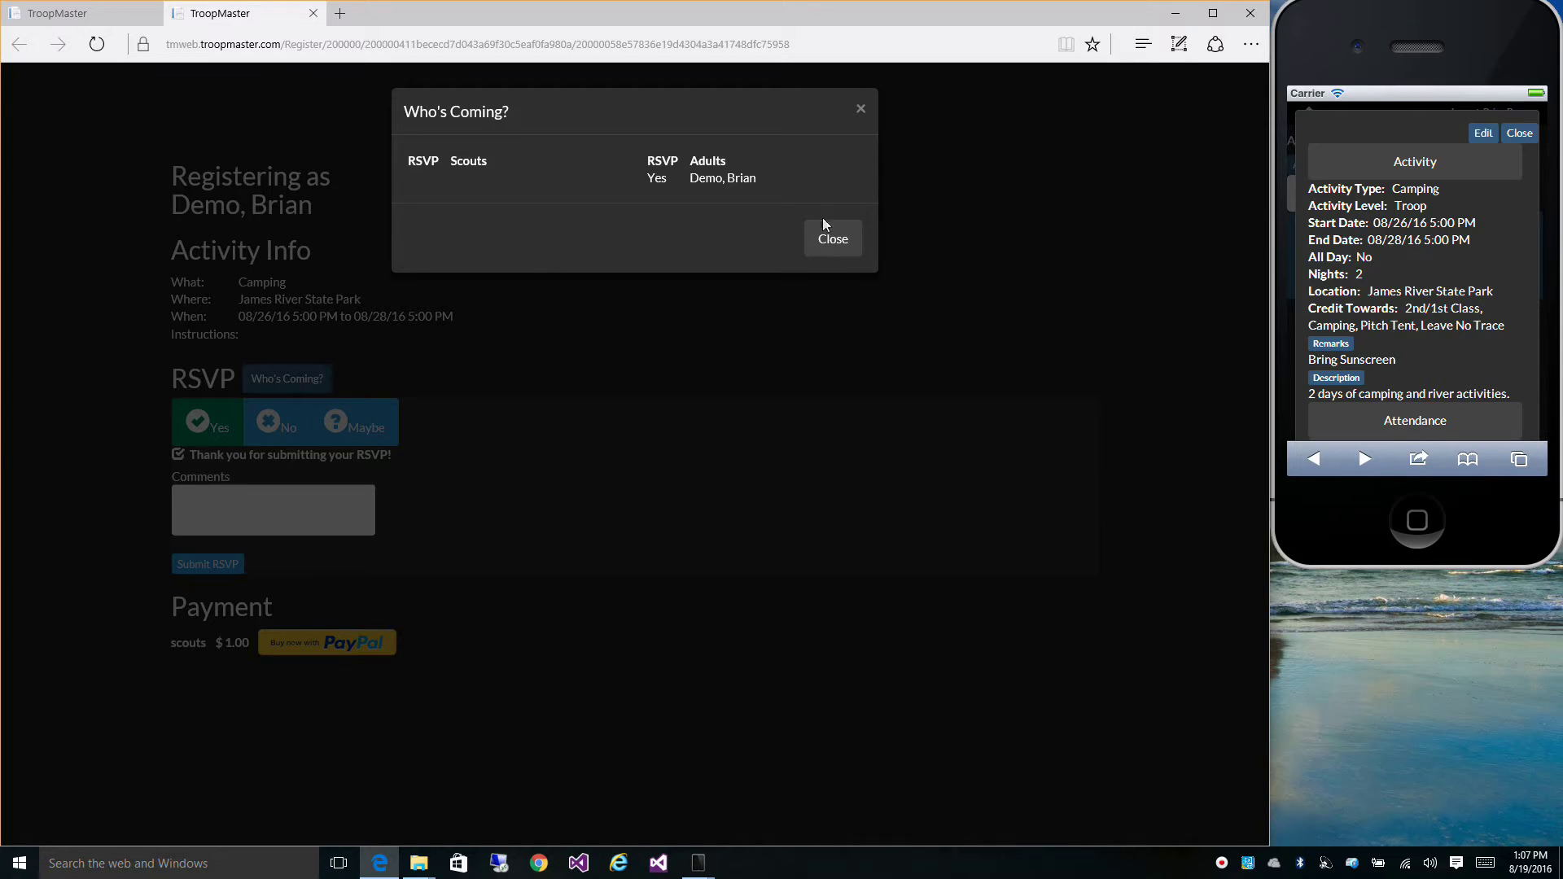
left_click(830, 252)
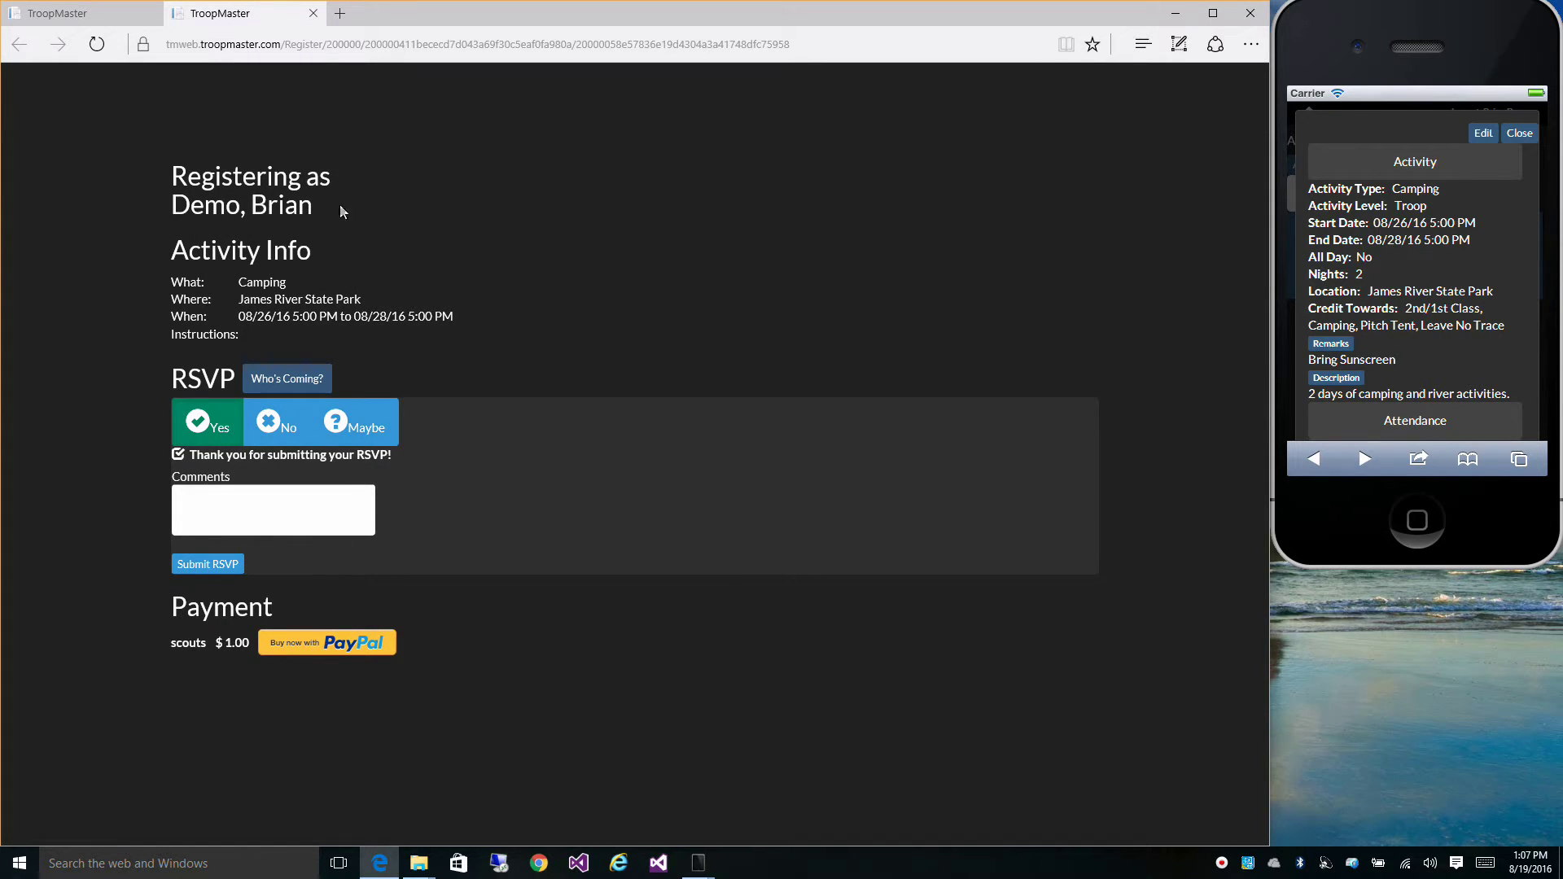
left_click(312, 13)
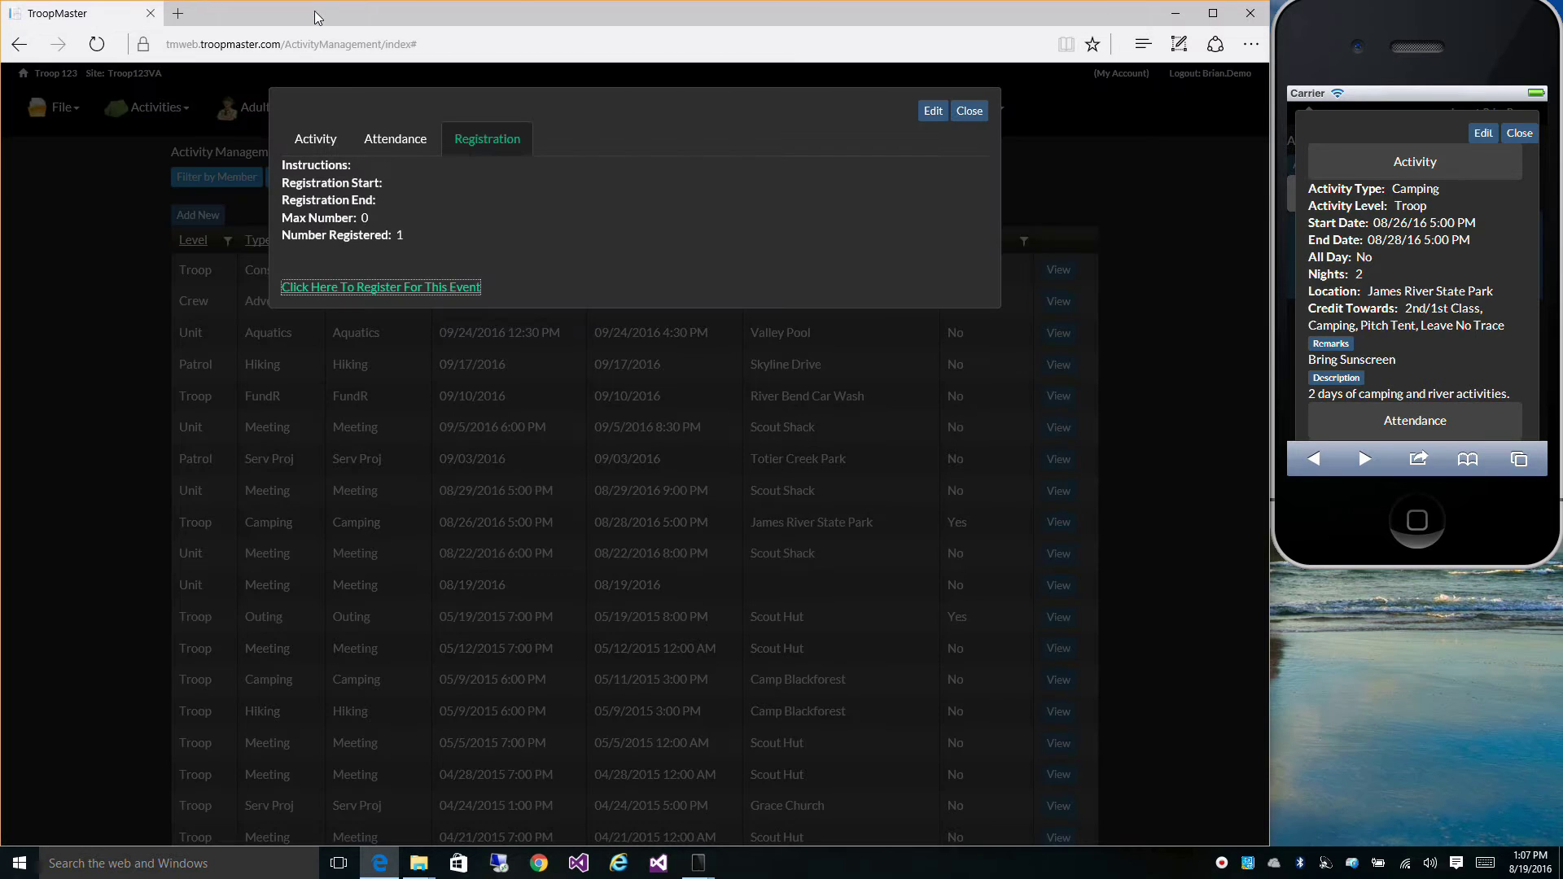
Step: Show the activity details, expand the phone's Attendance and Registration sections, and switch the activity to editing
left_click(315, 152)
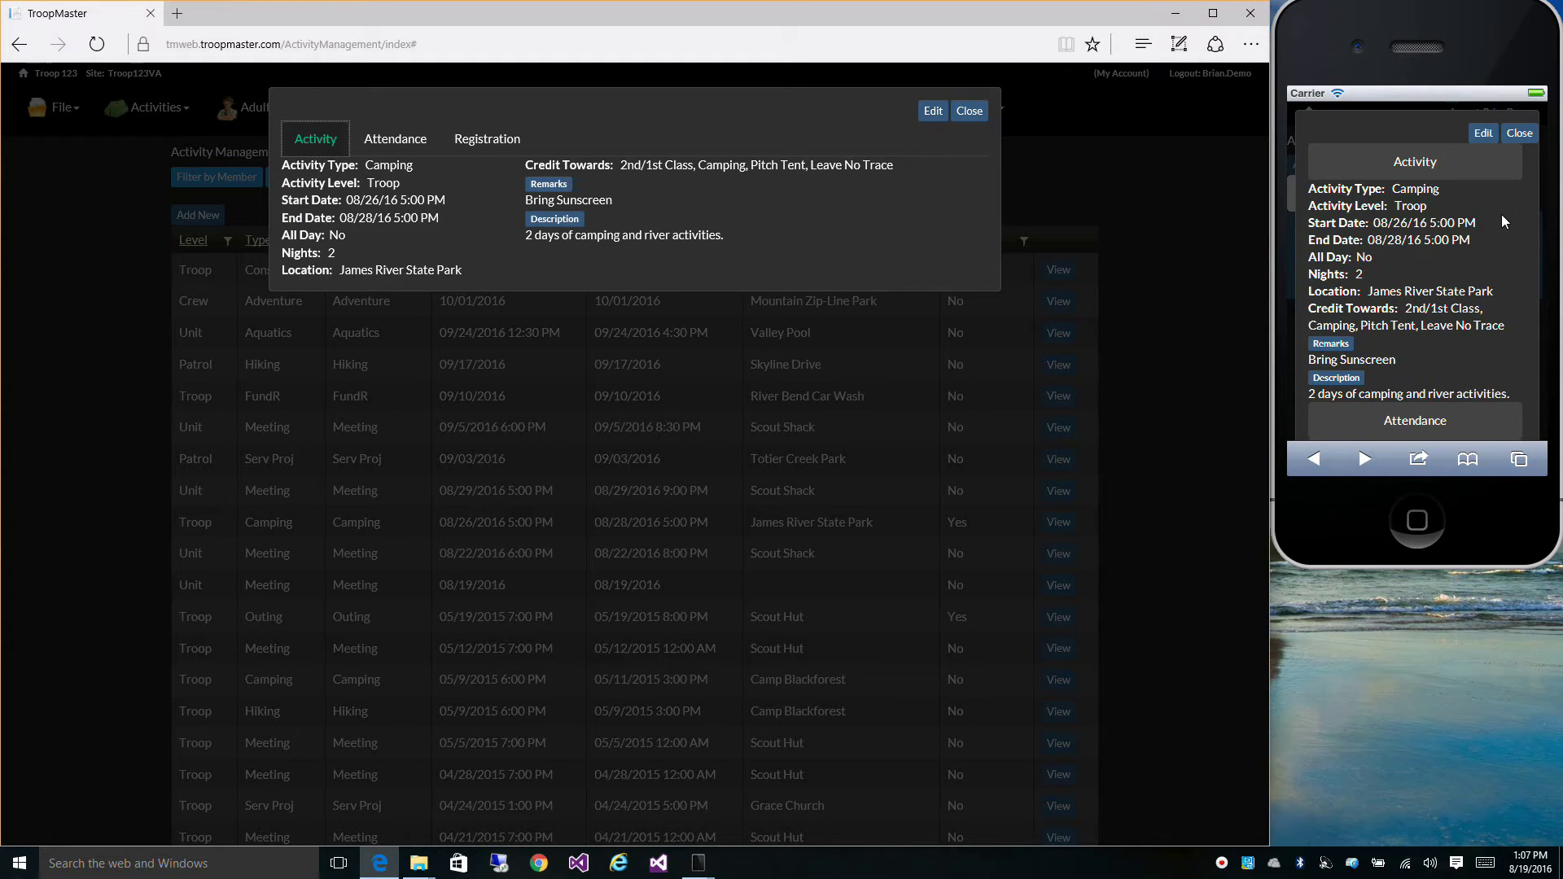
scroll(1501, 215, "down", 2)
left_click(1464, 356)
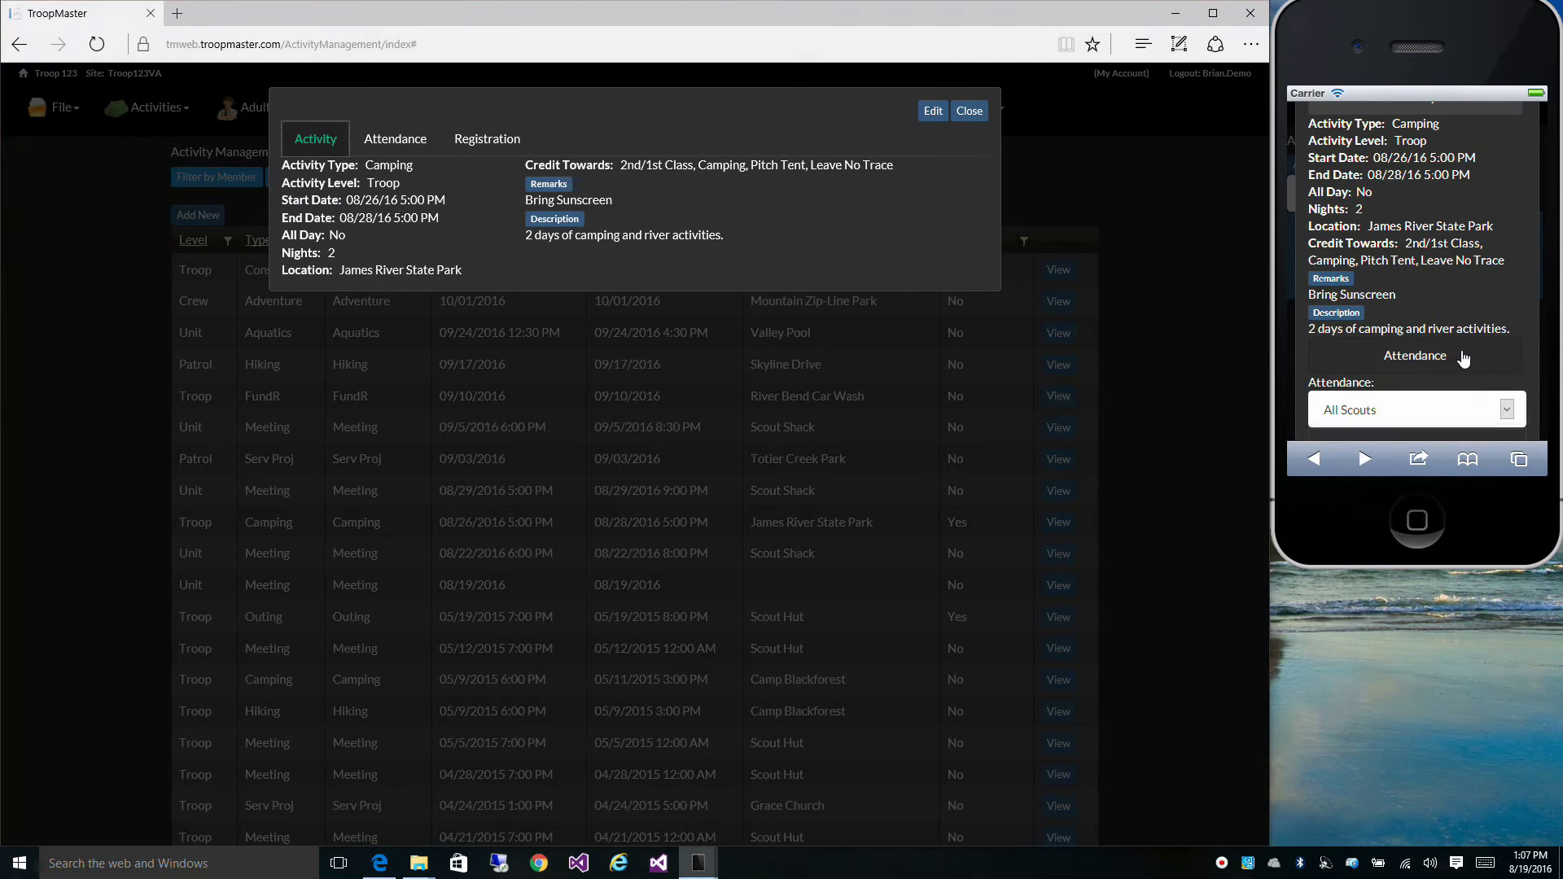
scroll(1464, 358, "down", 15)
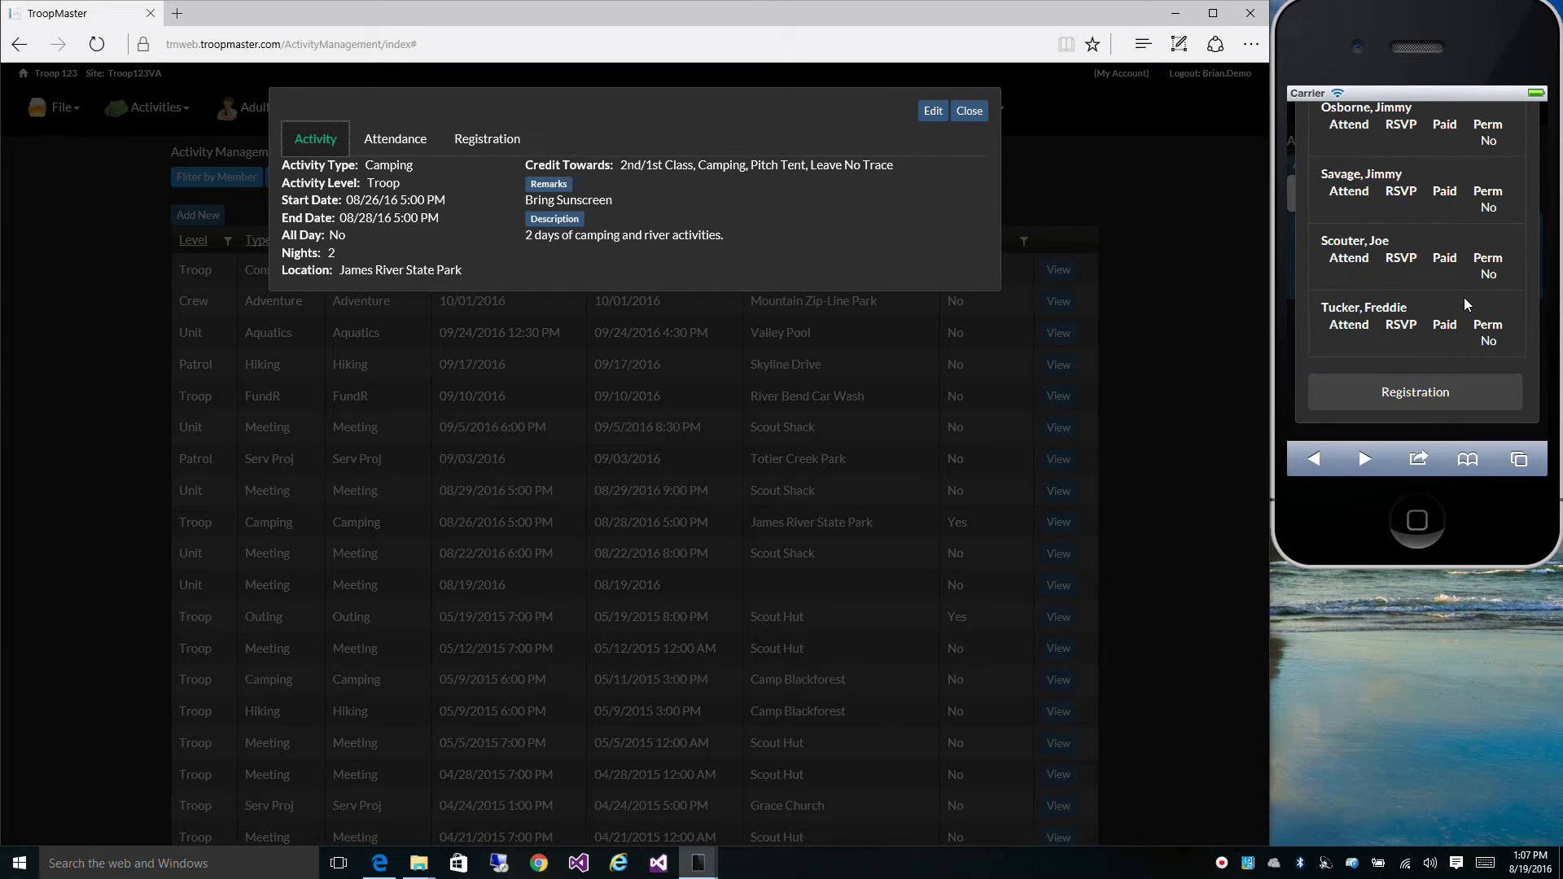
left_click(1462, 397)
scroll(1457, 332, "down", 4)
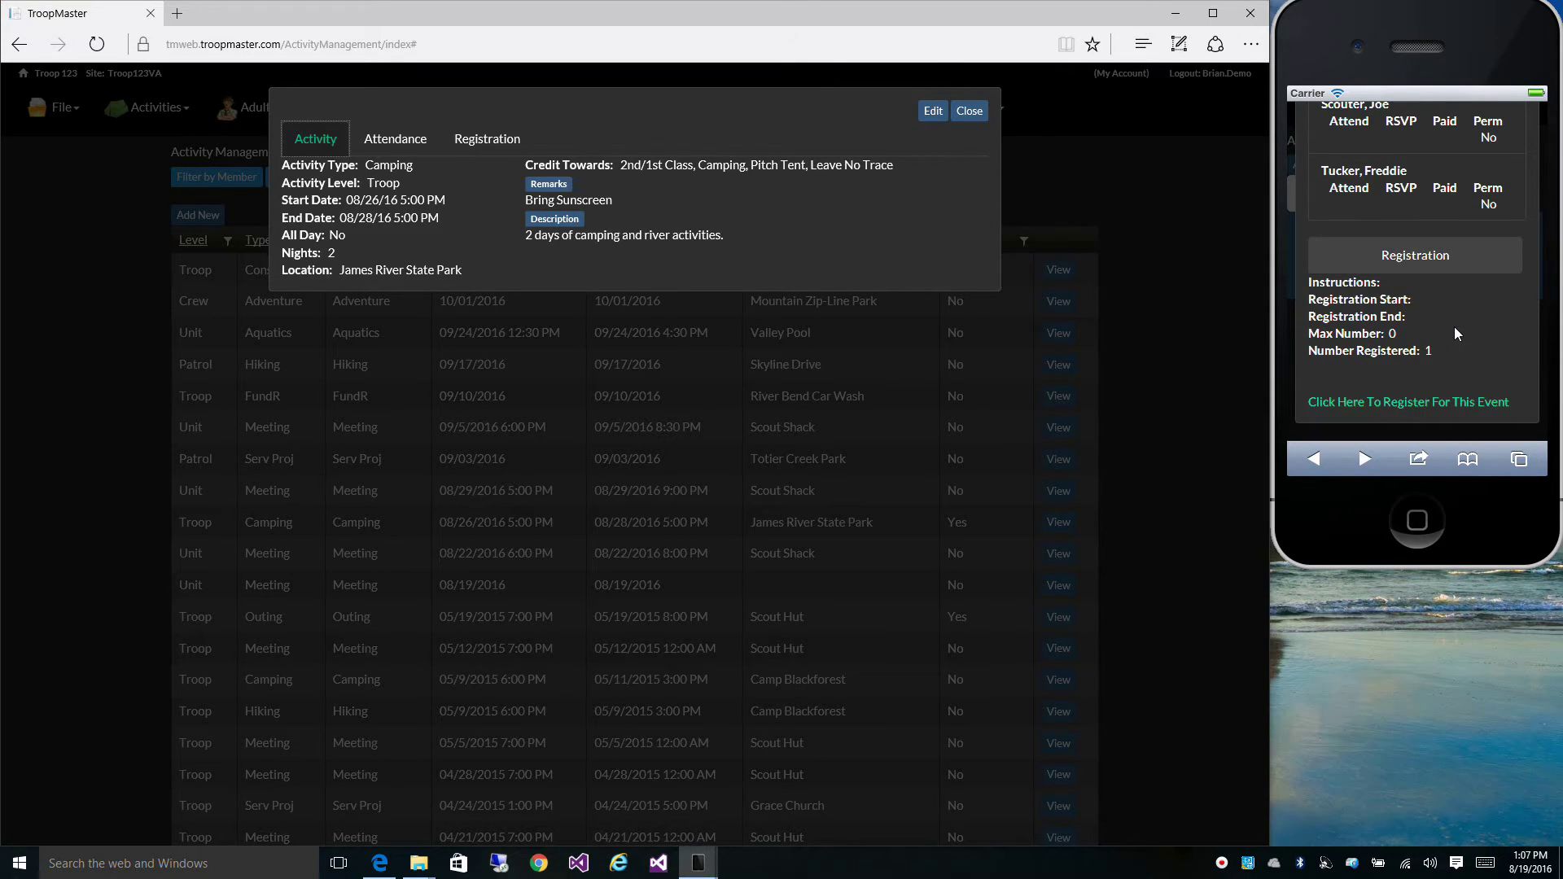
scroll(1455, 328, "up", 15)
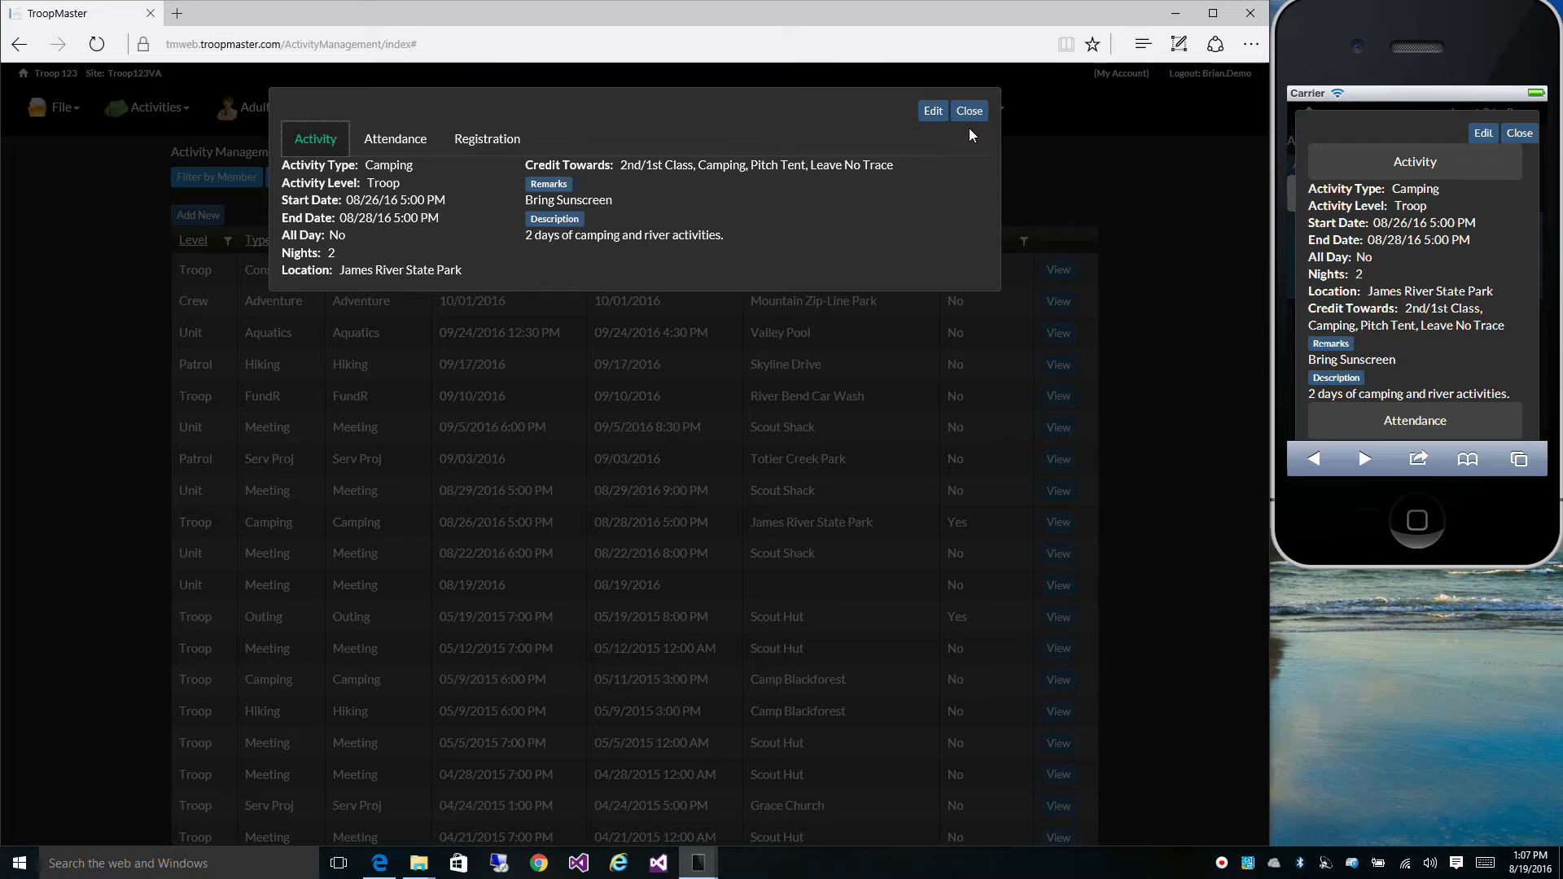
left_click(933, 119)
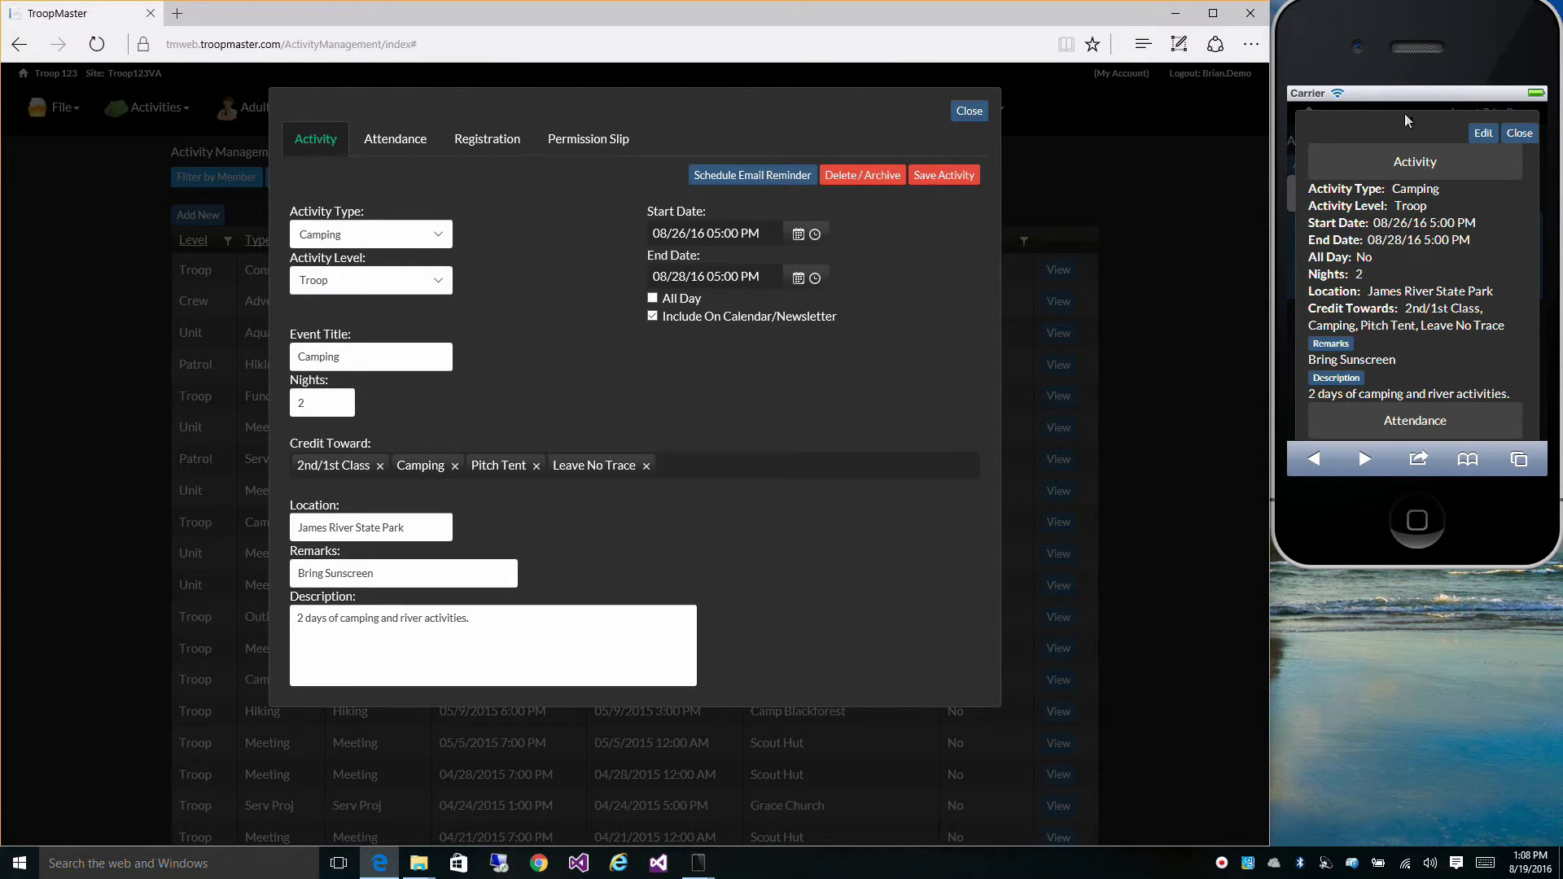
Step: Open the camping activity's edit form on the phone and expand its Activity fields
left_click(1485, 139)
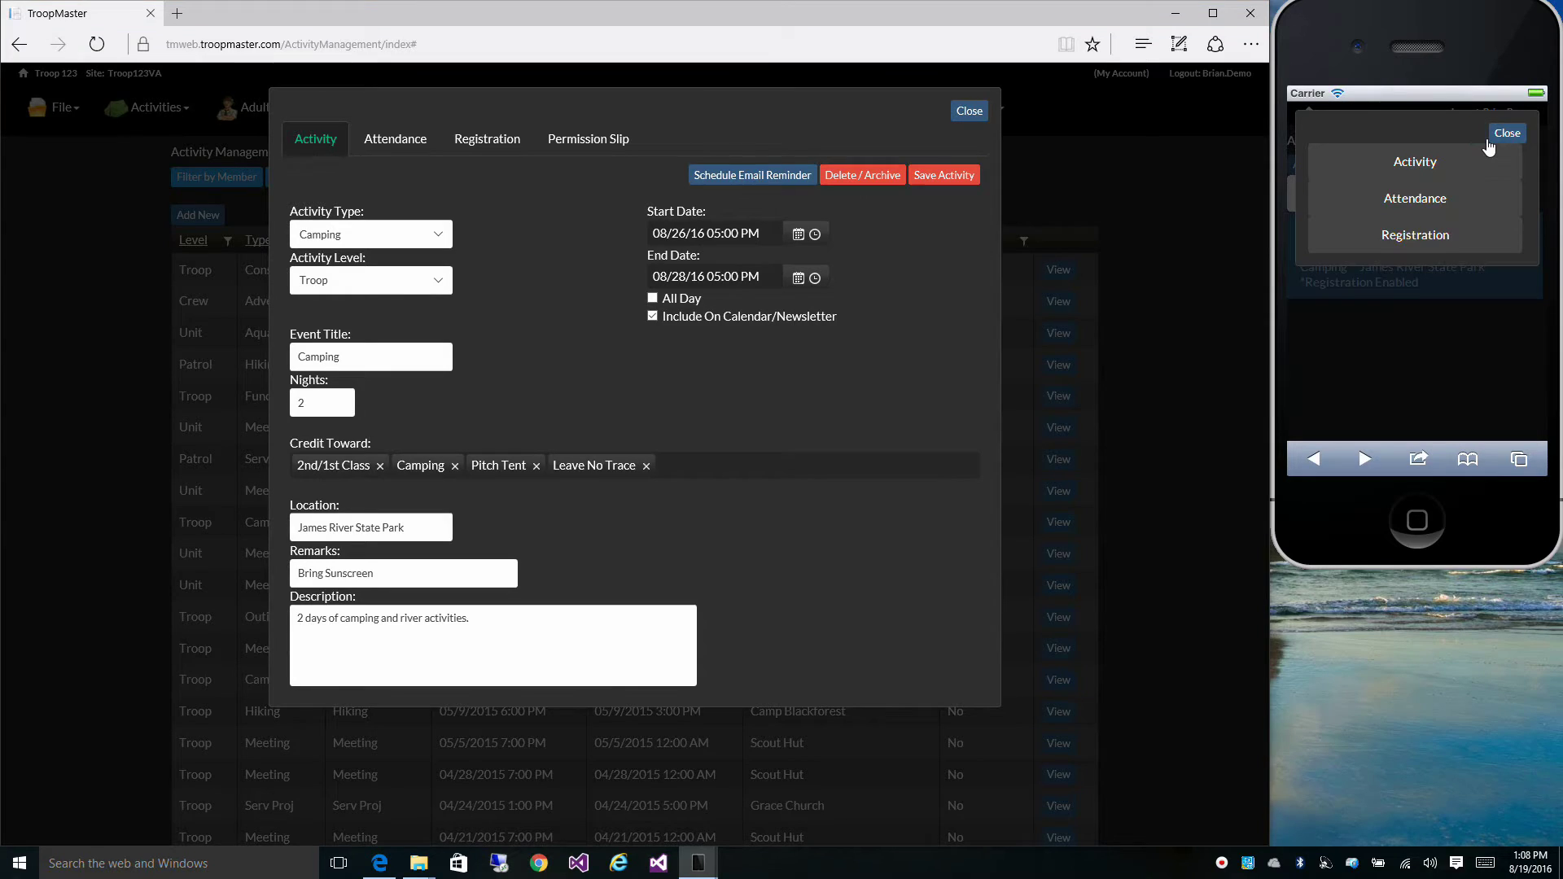
left_click(1461, 161)
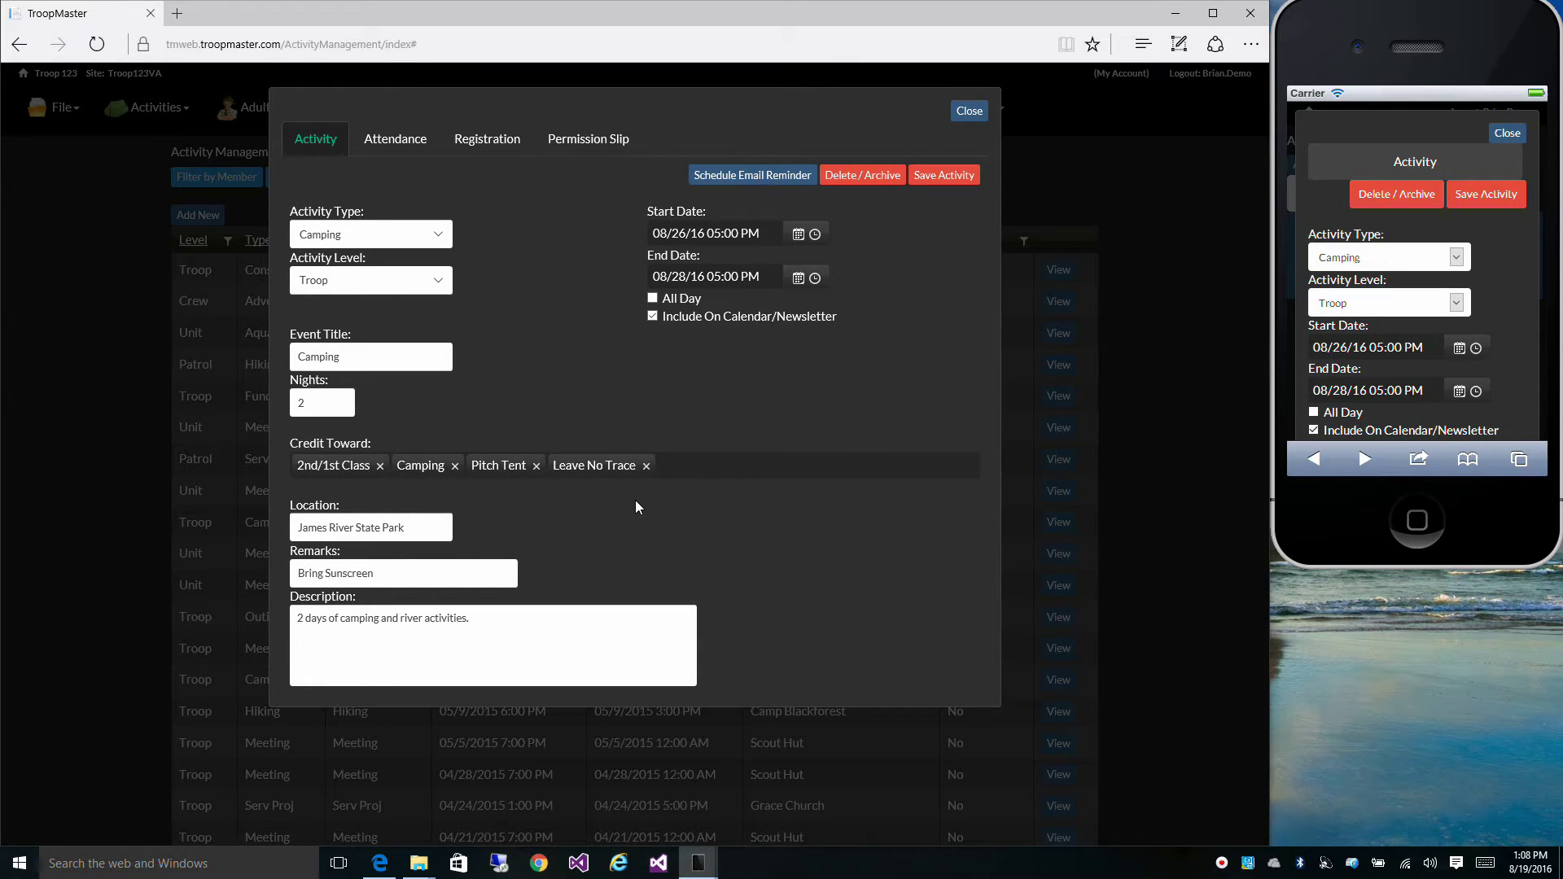
Step: Add then remove the Cabin Camp credit, and save the activity with its original four credits
left_click(695, 466)
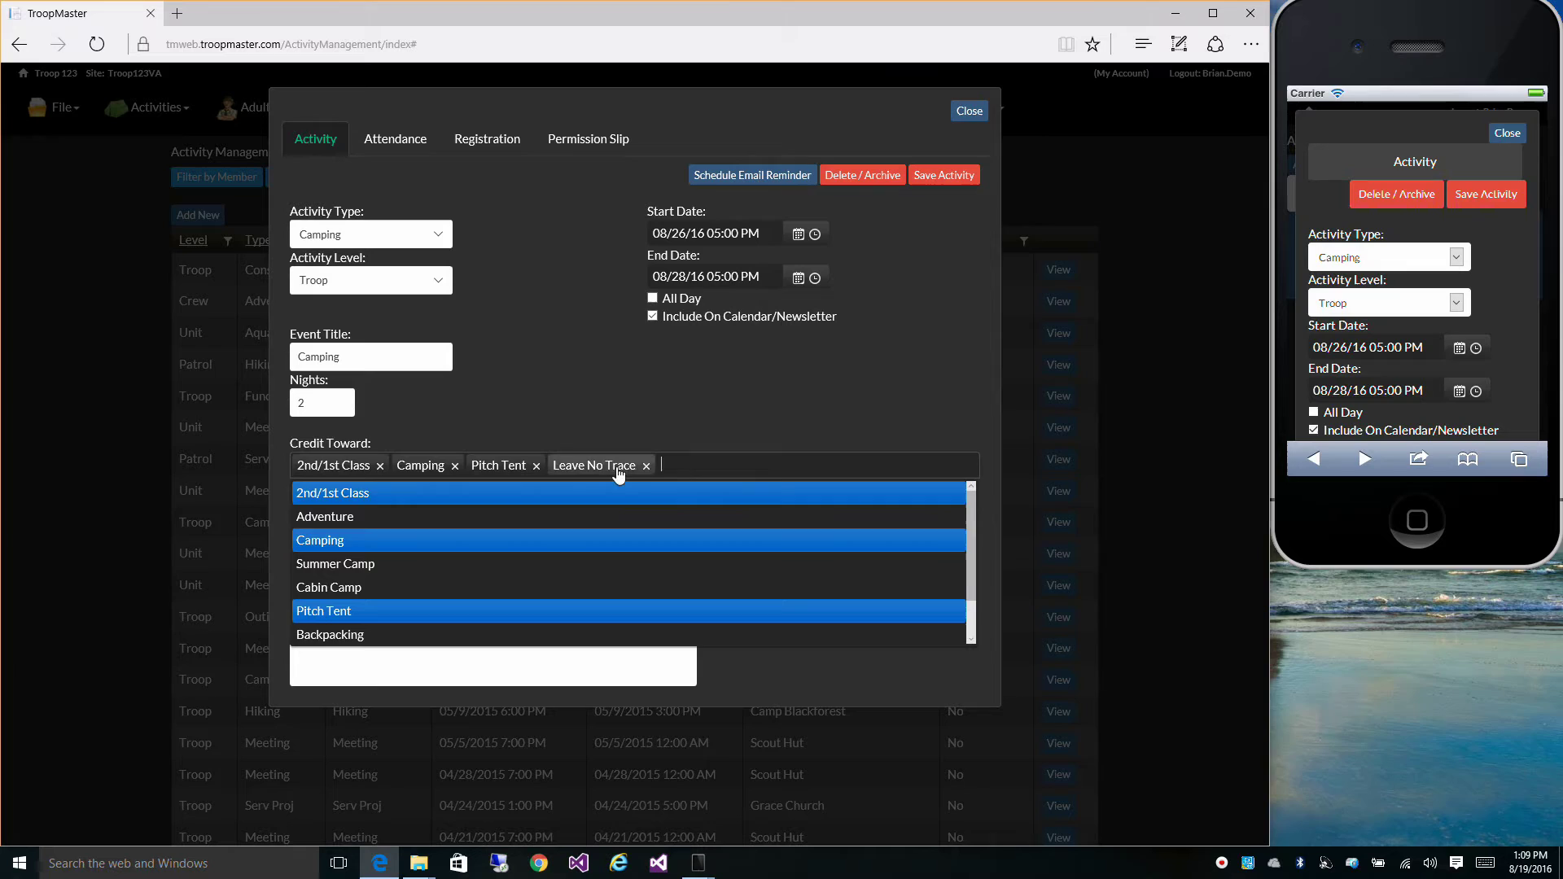
left_click(409, 586)
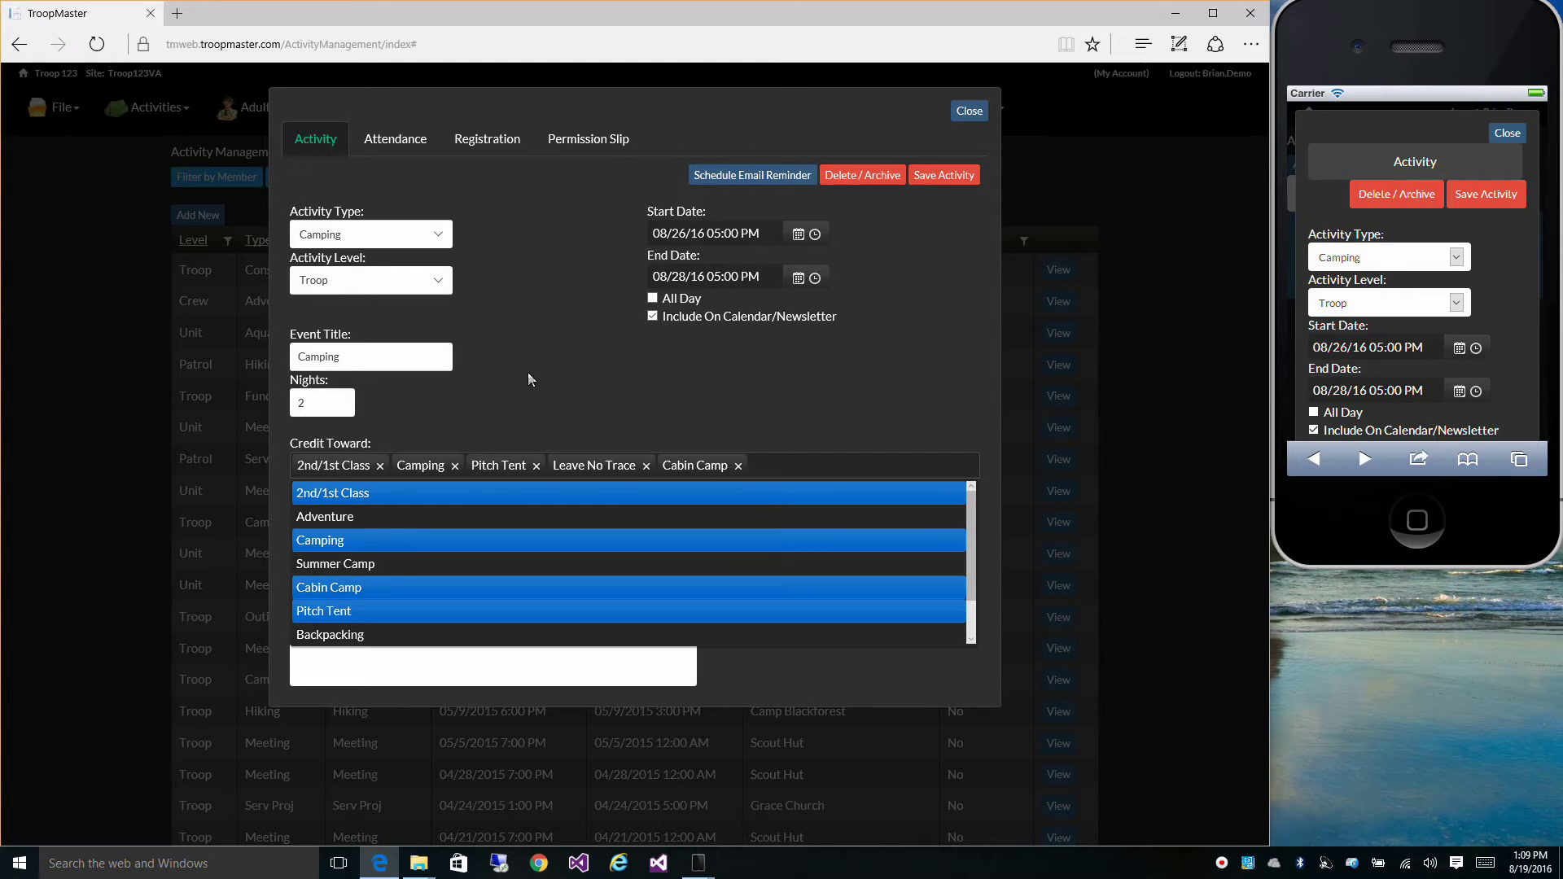
left_click(758, 409)
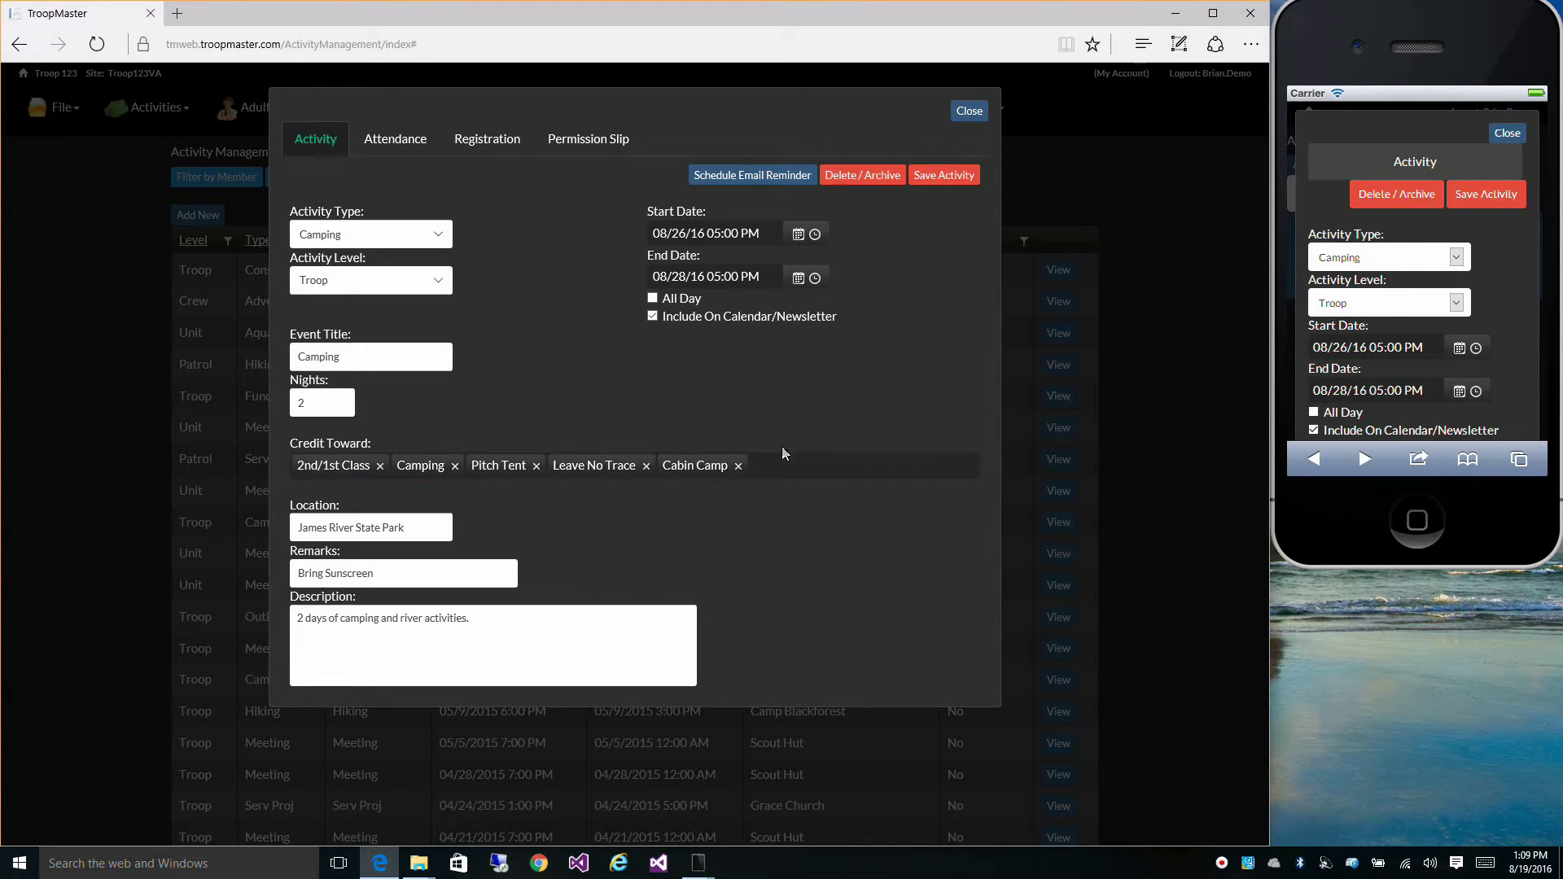
left_click(737, 466)
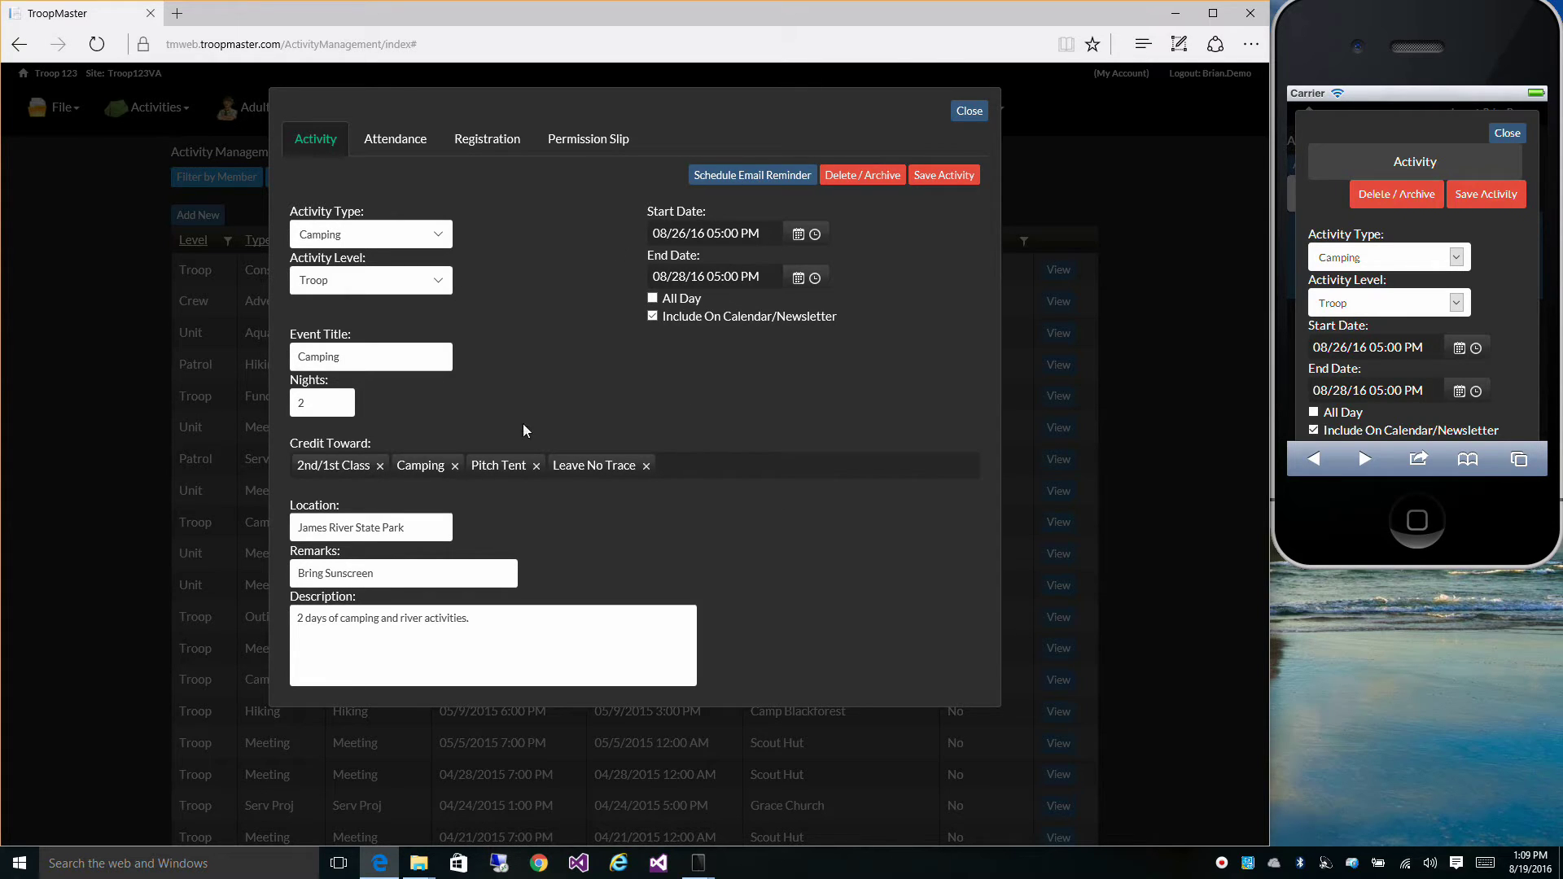
left_click(945, 175)
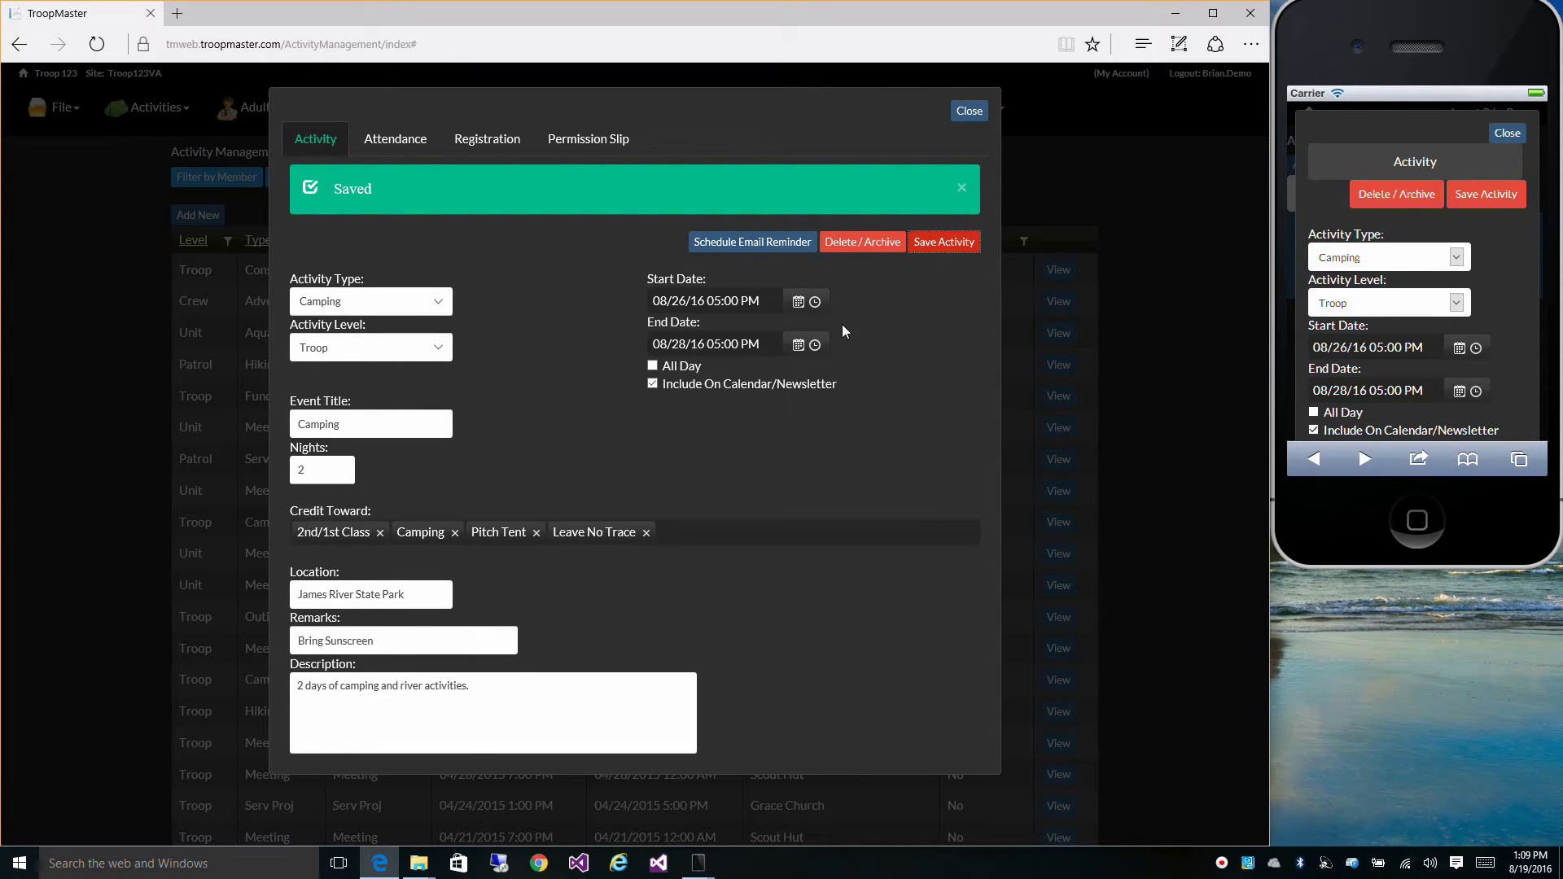
Step: On the phone view, add and then remove the Cabin Camp credit, leaving credits unchanged
scroll(1498, 261, "down", 3)
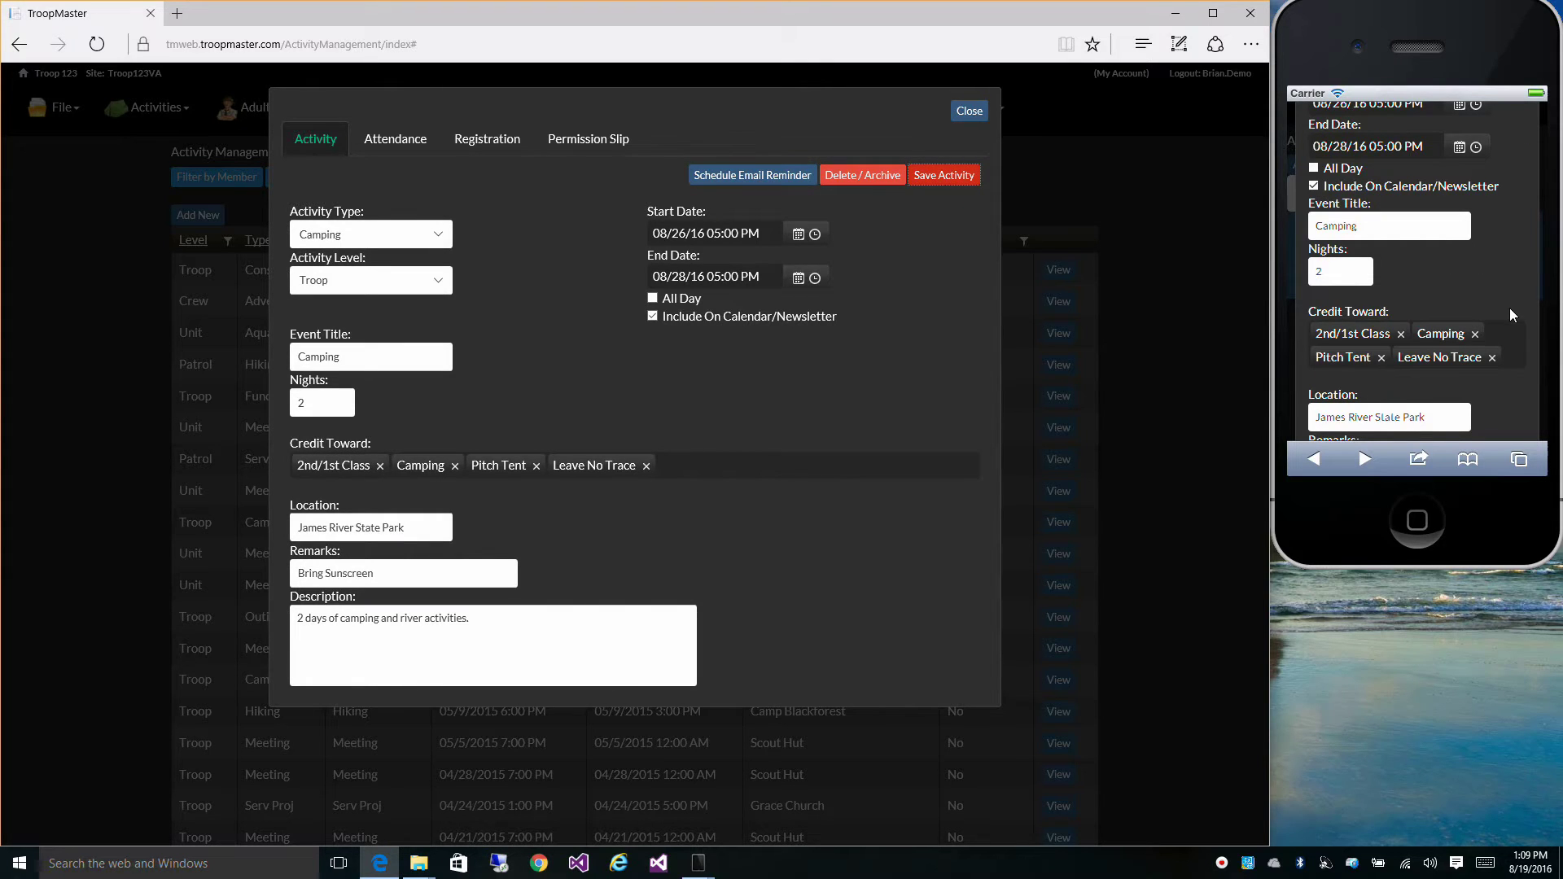
left_click(1512, 331)
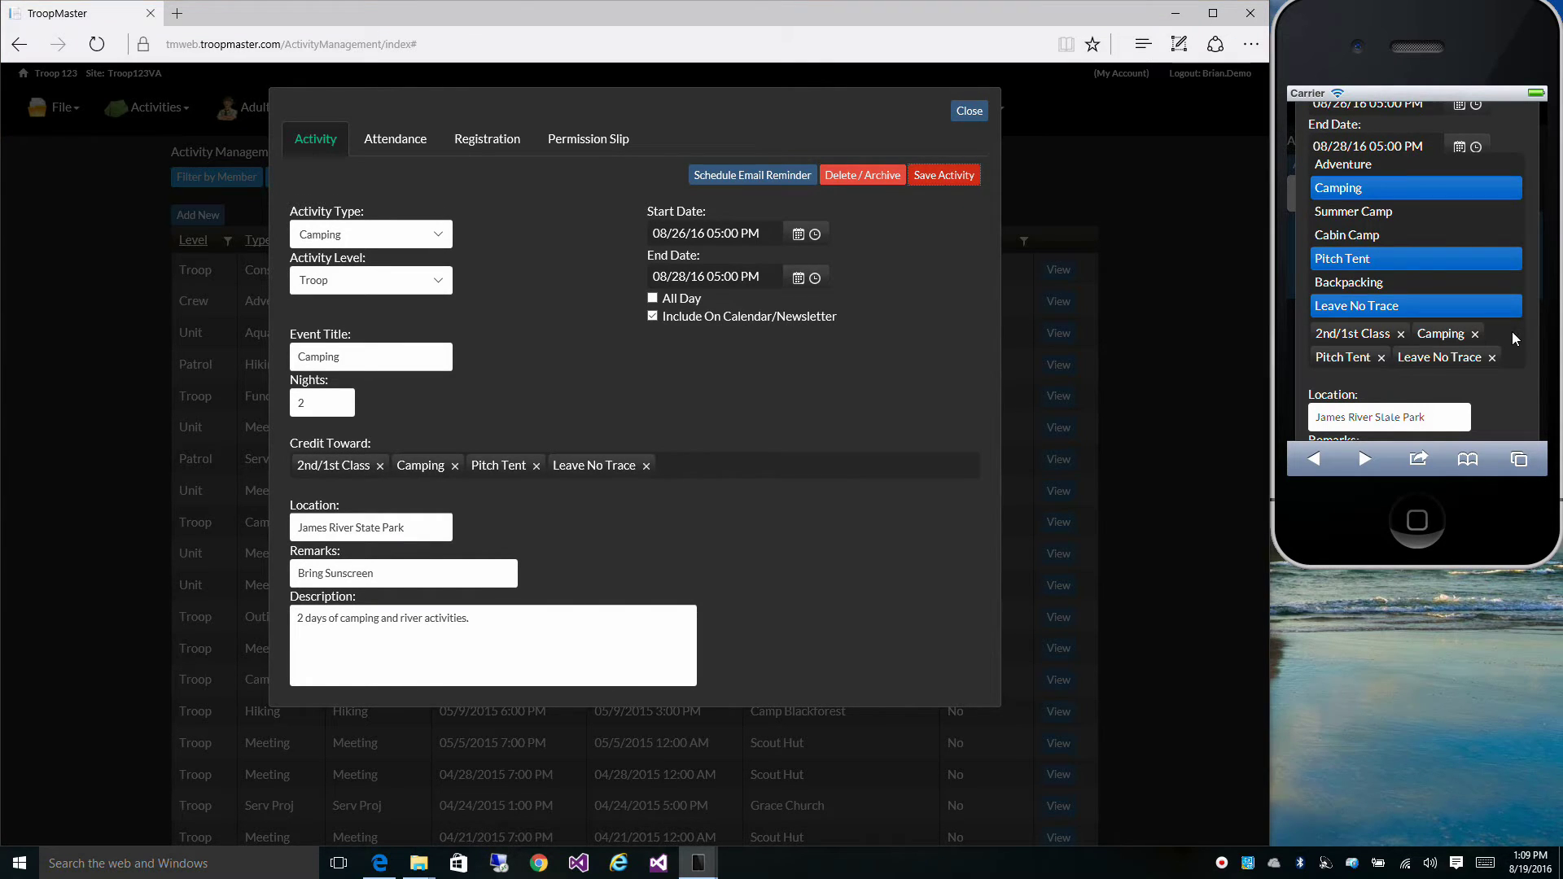
left_click(1440, 239)
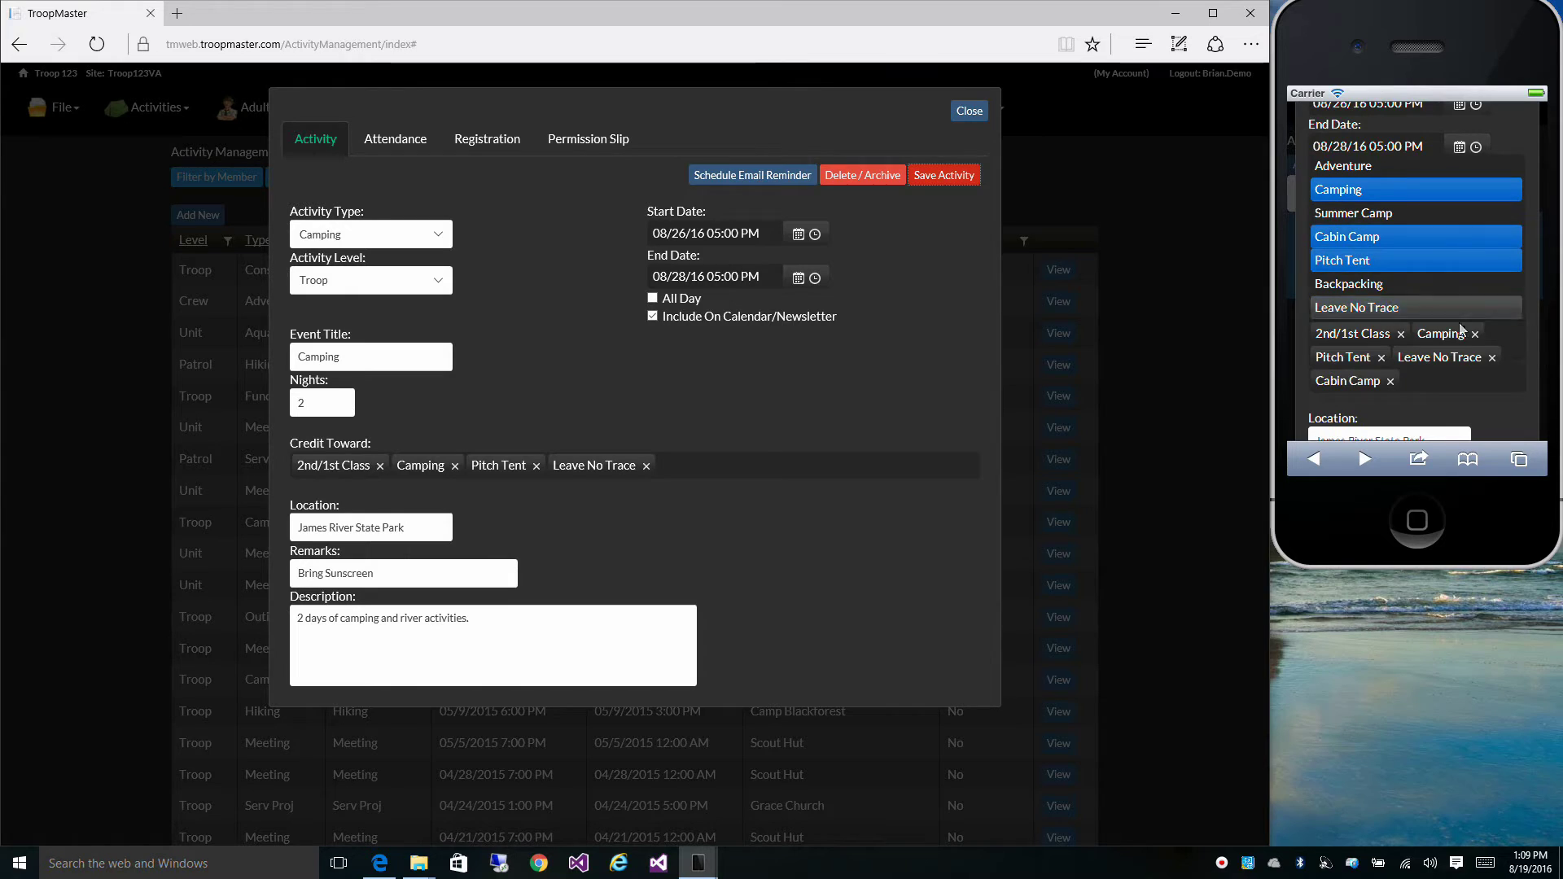
left_click(1391, 381)
left_click(1496, 386)
scroll(1496, 386, "down", 2)
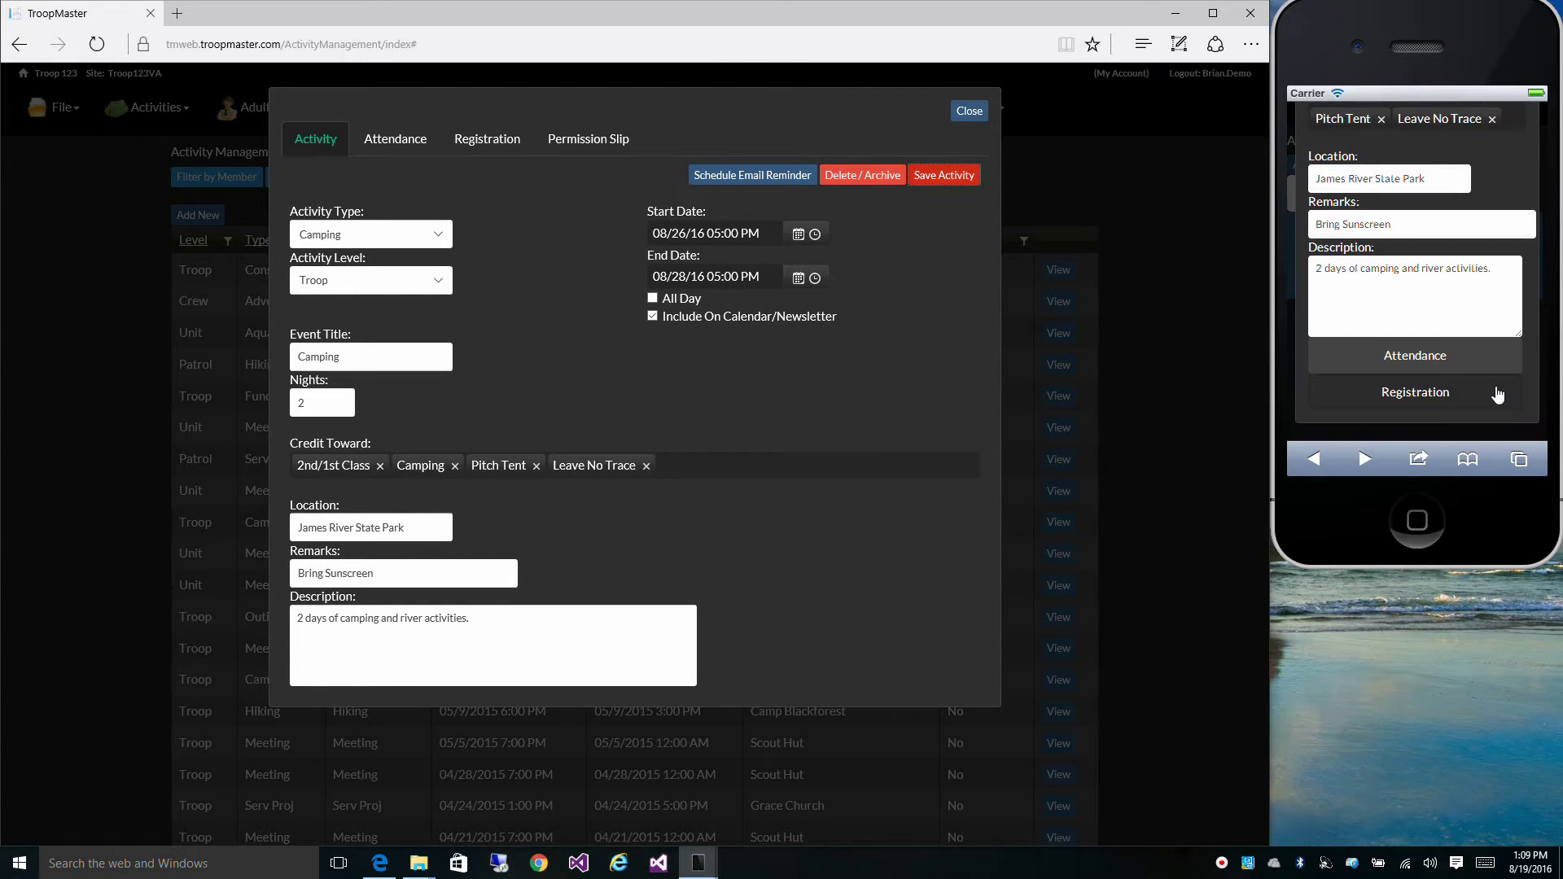
scroll(1497, 385, "up", 6)
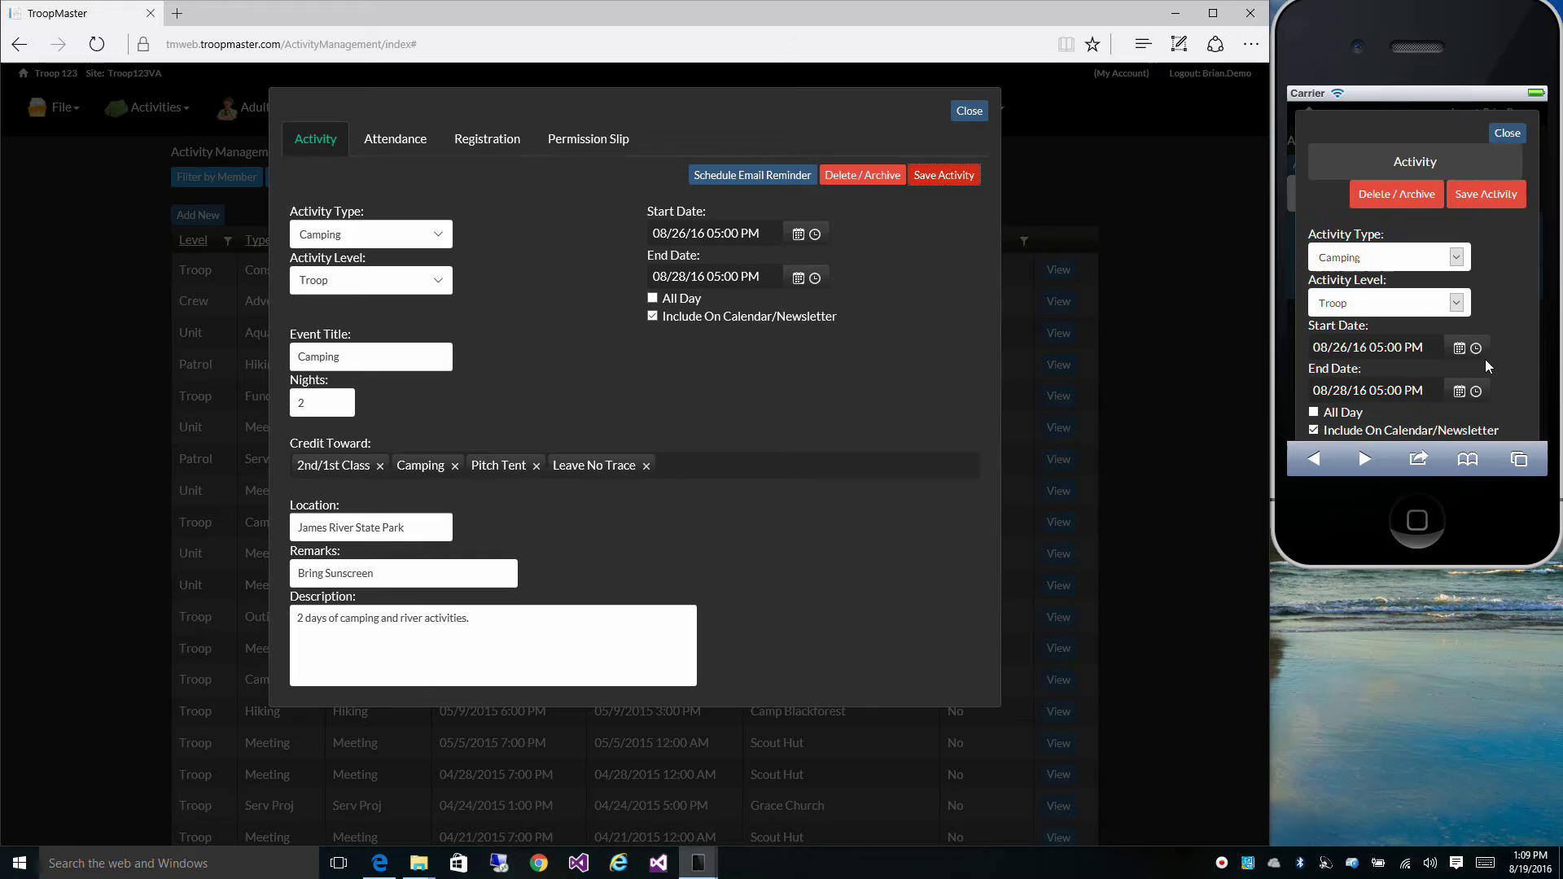
scroll(1515, 322, "down", 1)
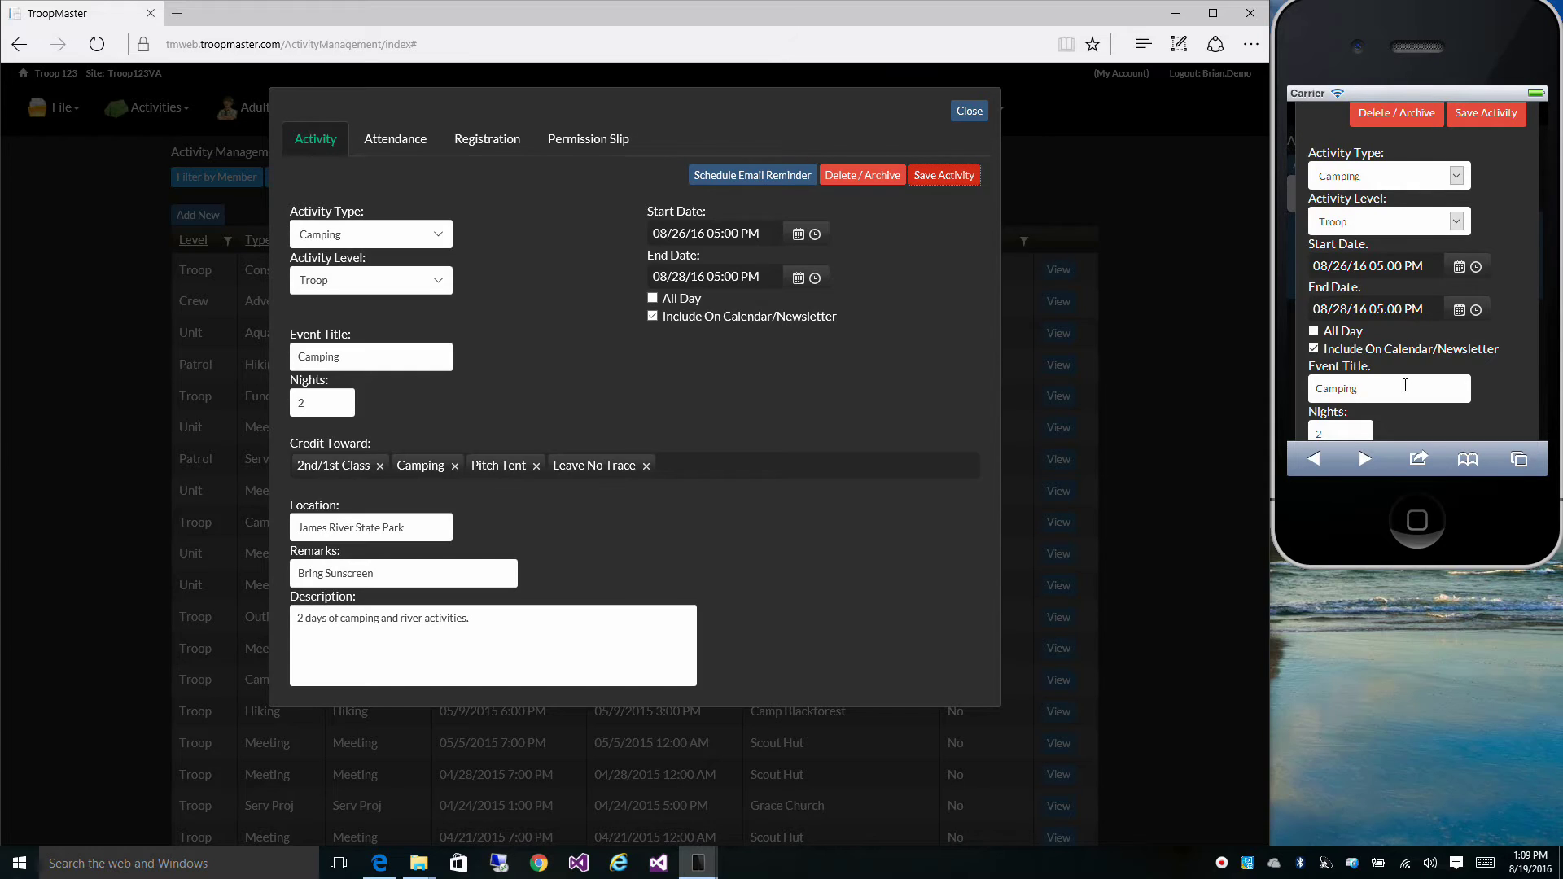
Step: Append 'James River' to the event title and save the activity
type("Jame")
type("River")
left_click(1483, 114)
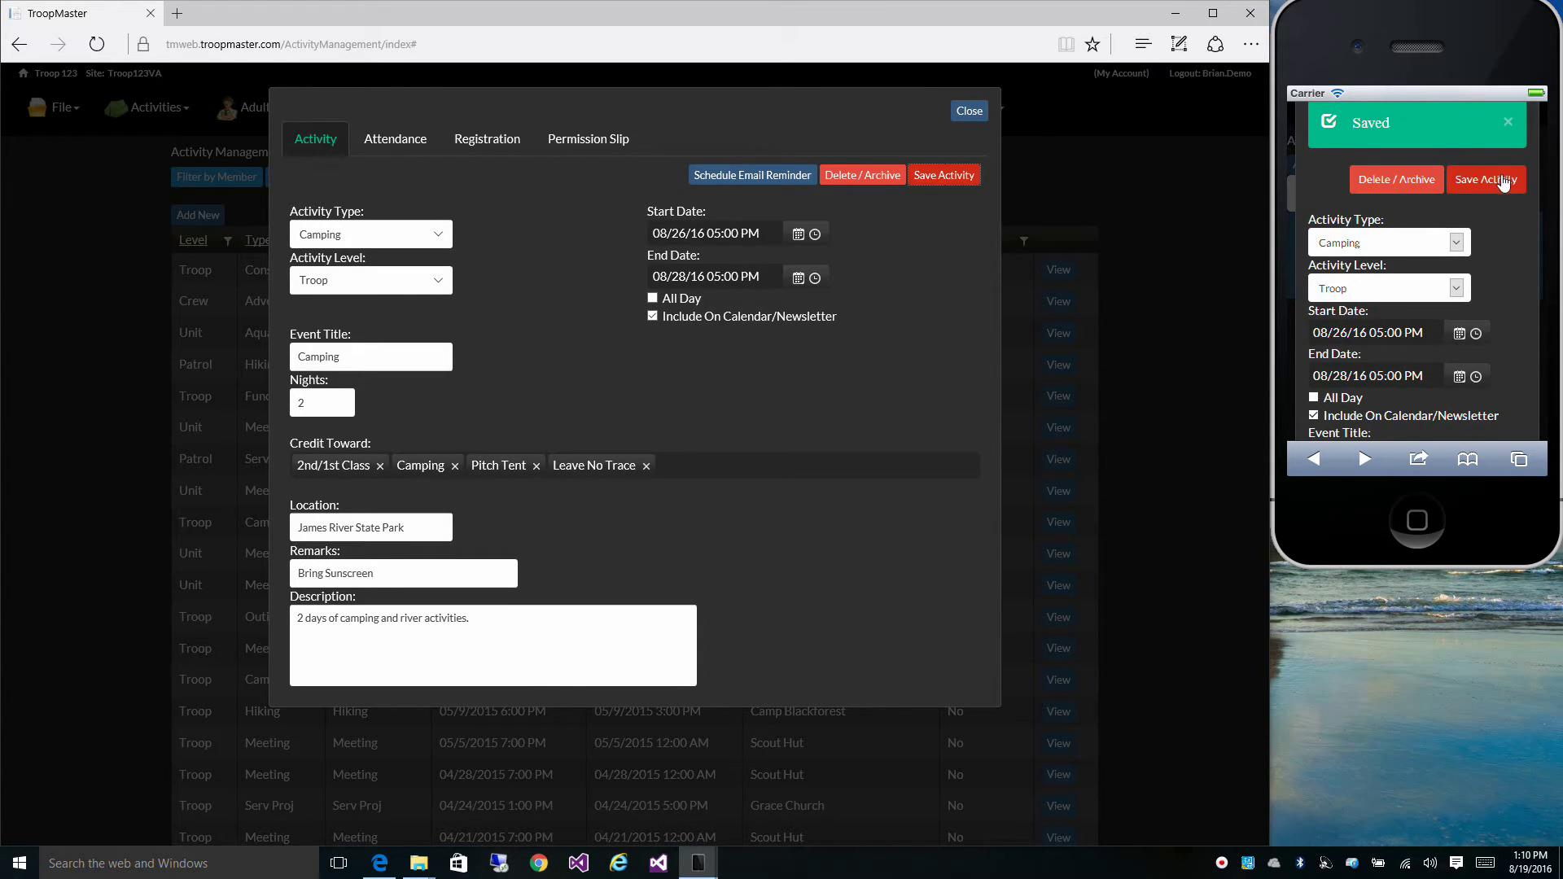
Step: Show the attendance roster and mark the first, third and fifth scouts with X
left_click(401, 144)
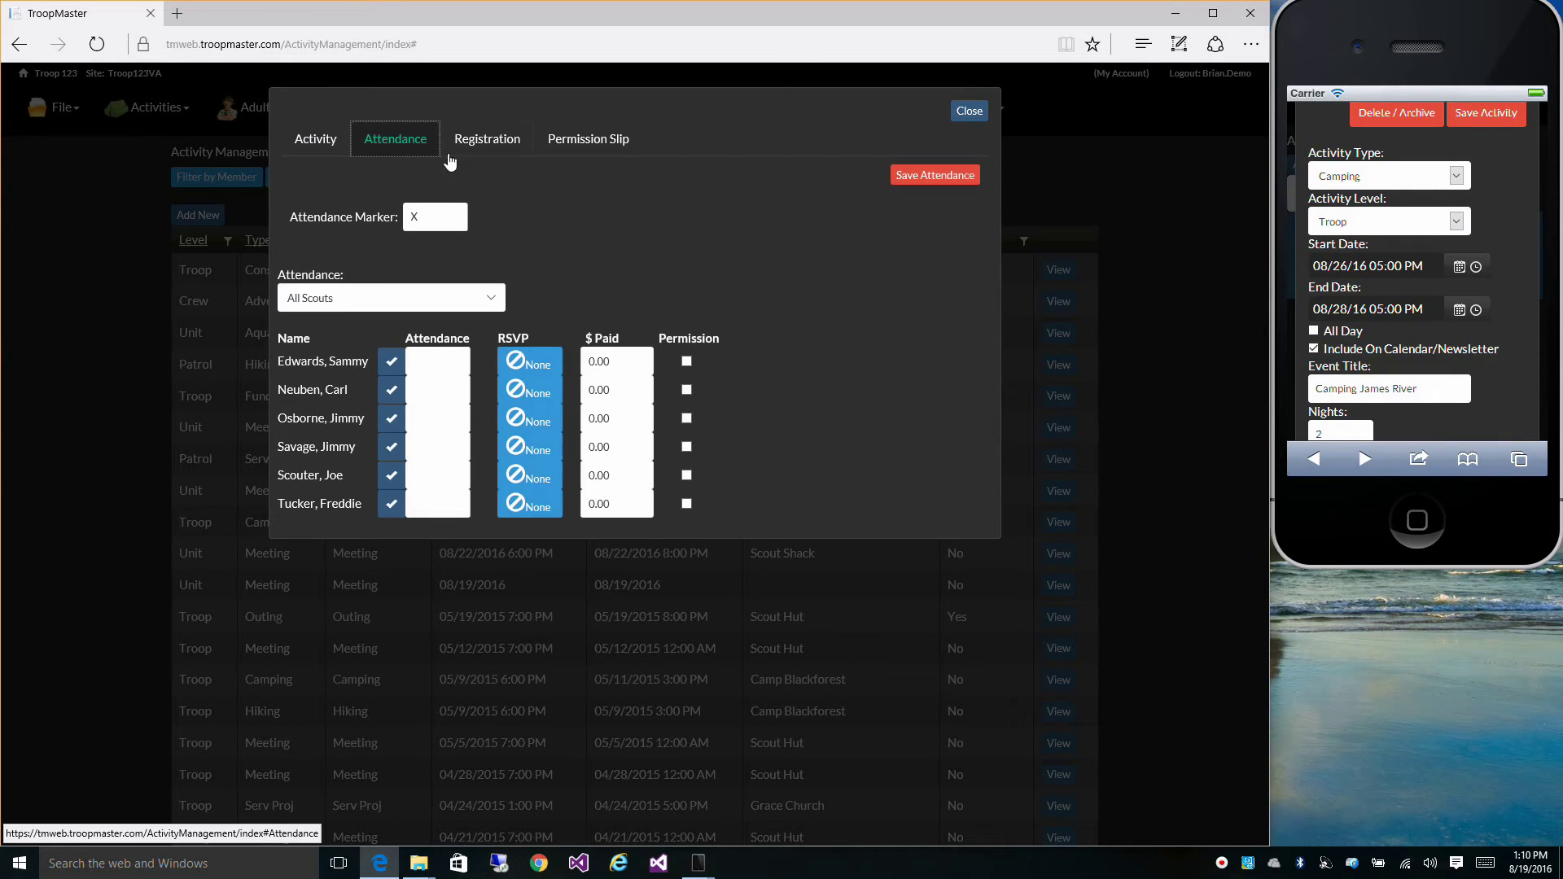
scroll(1522, 203, "up", 3)
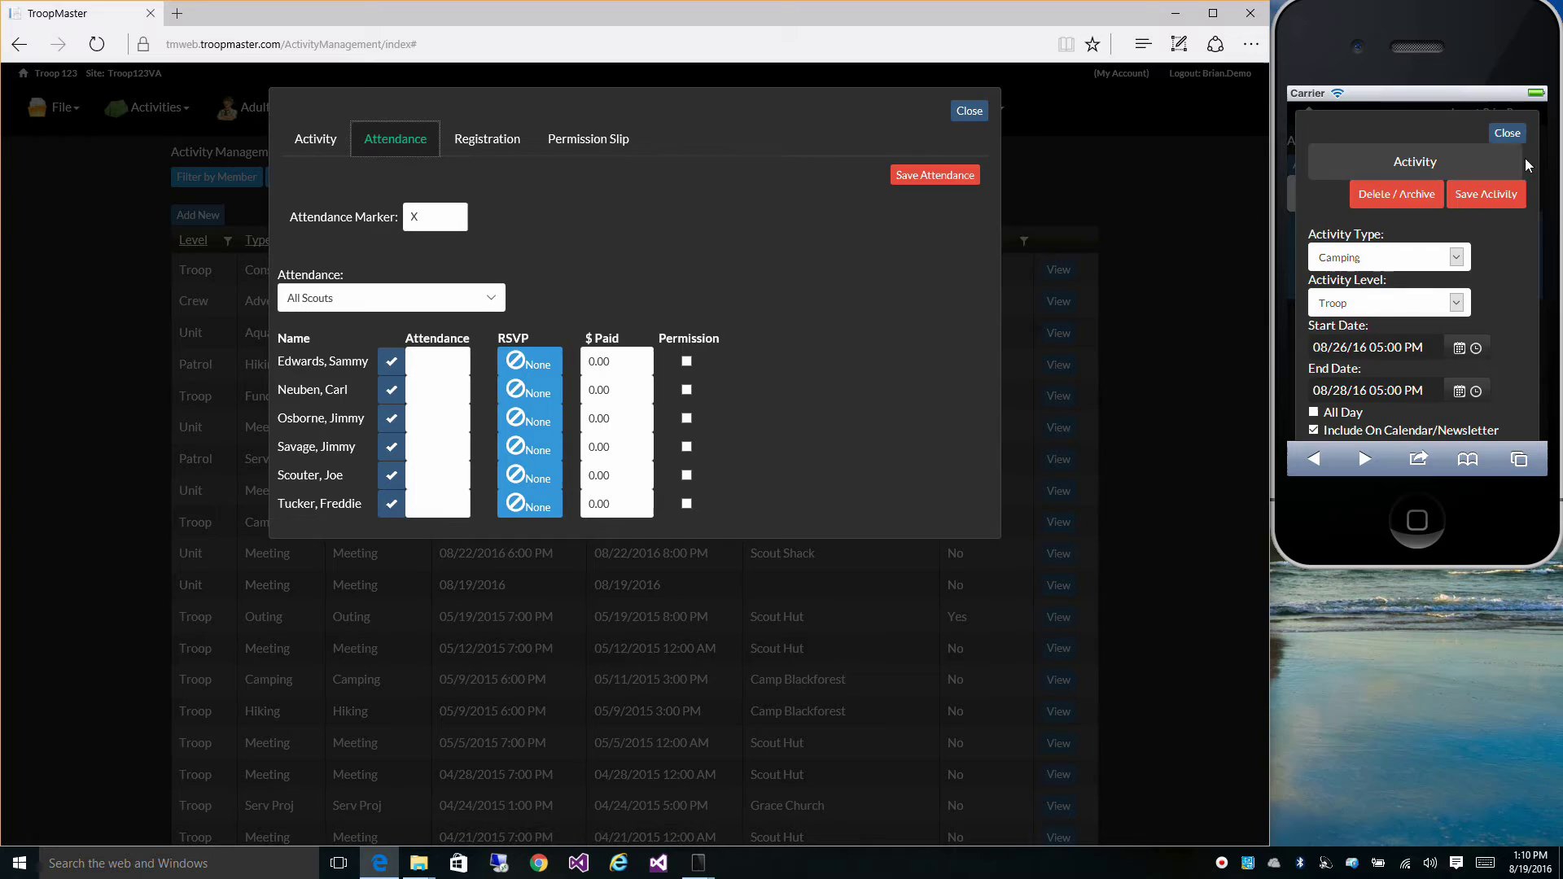
left_click(1462, 163)
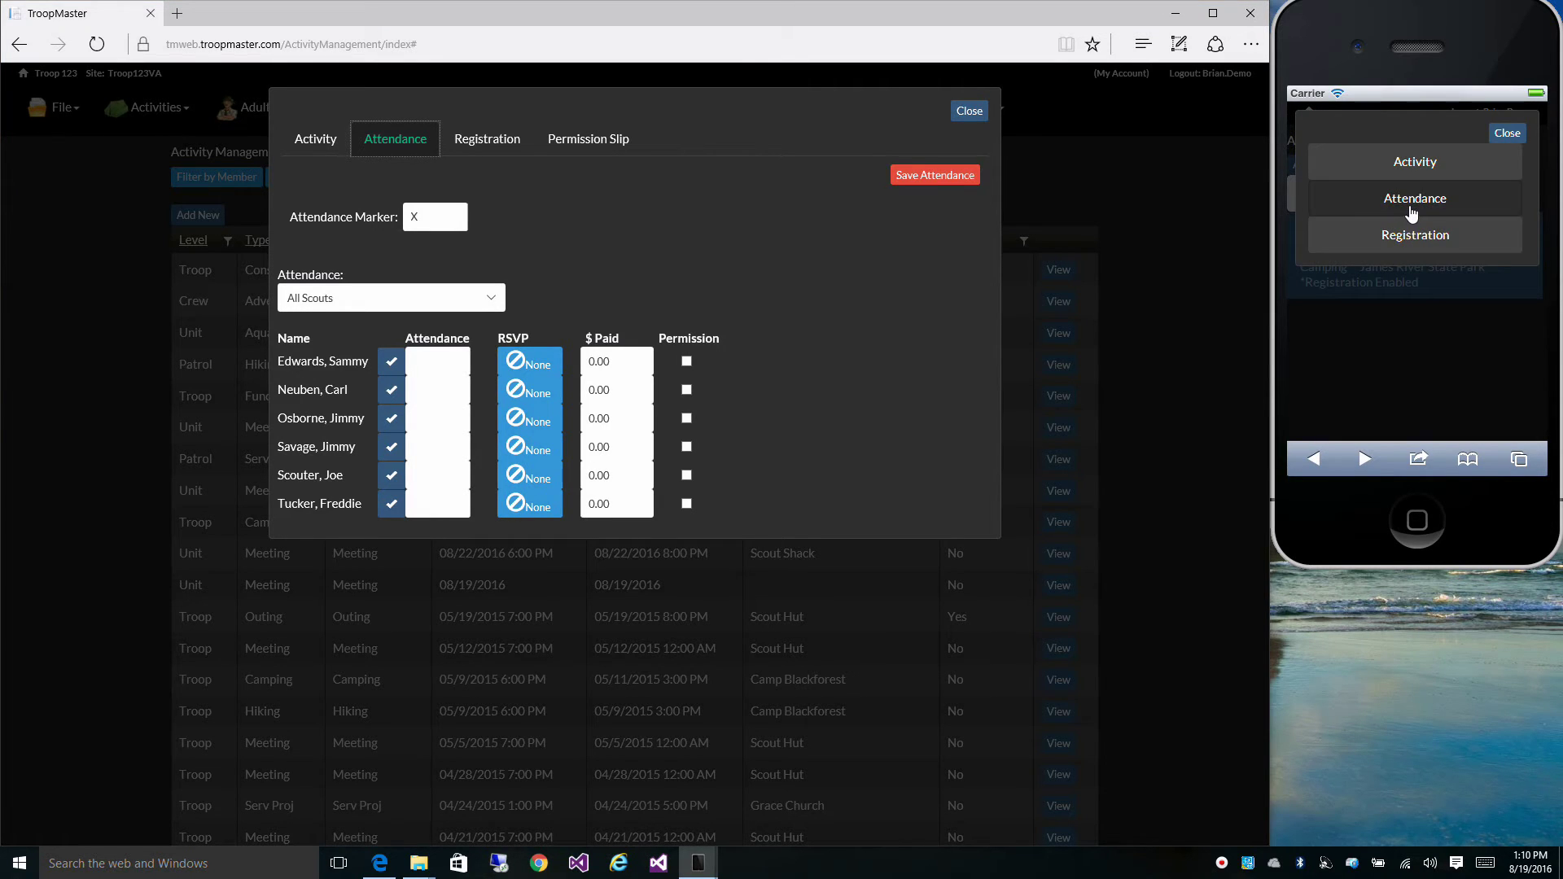
left_click(1416, 202)
scroll(1404, 236, "down", 3)
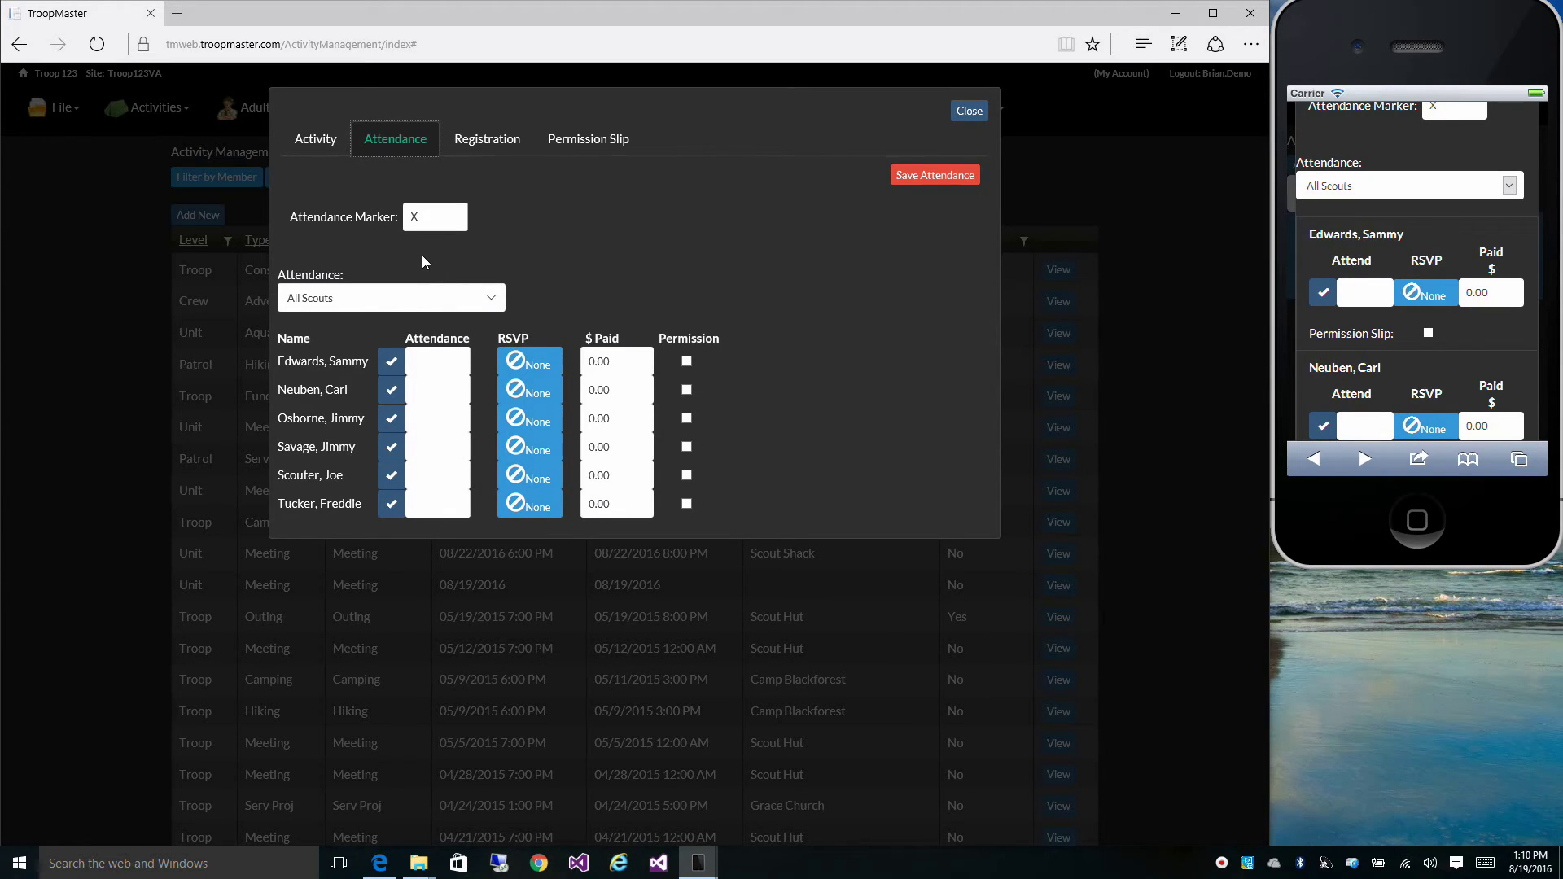
left_click(392, 361)
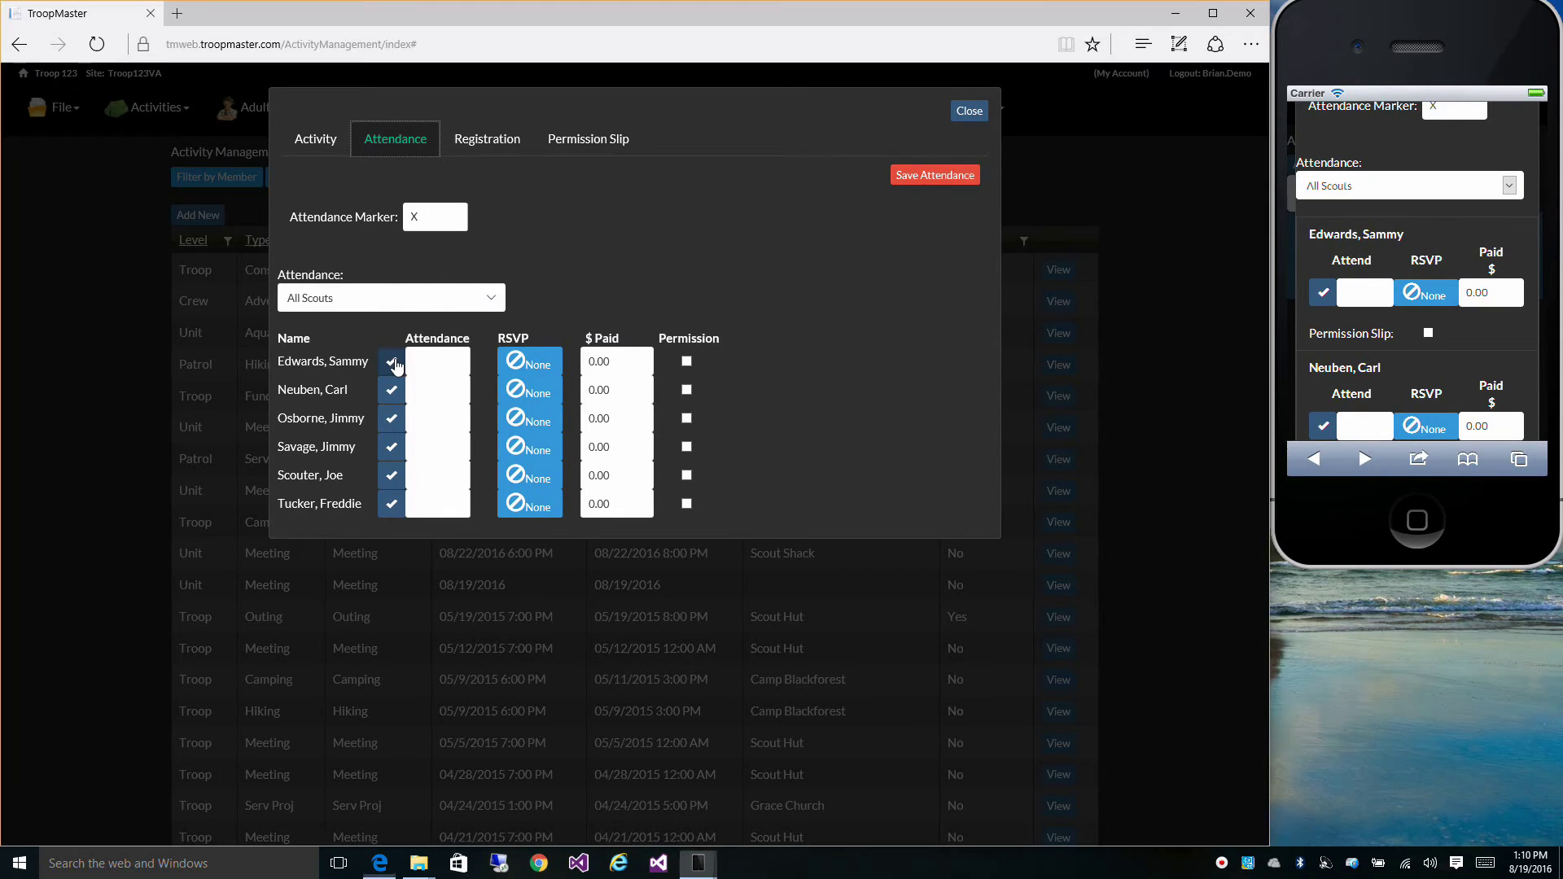
left_click(391, 419)
left_click(392, 474)
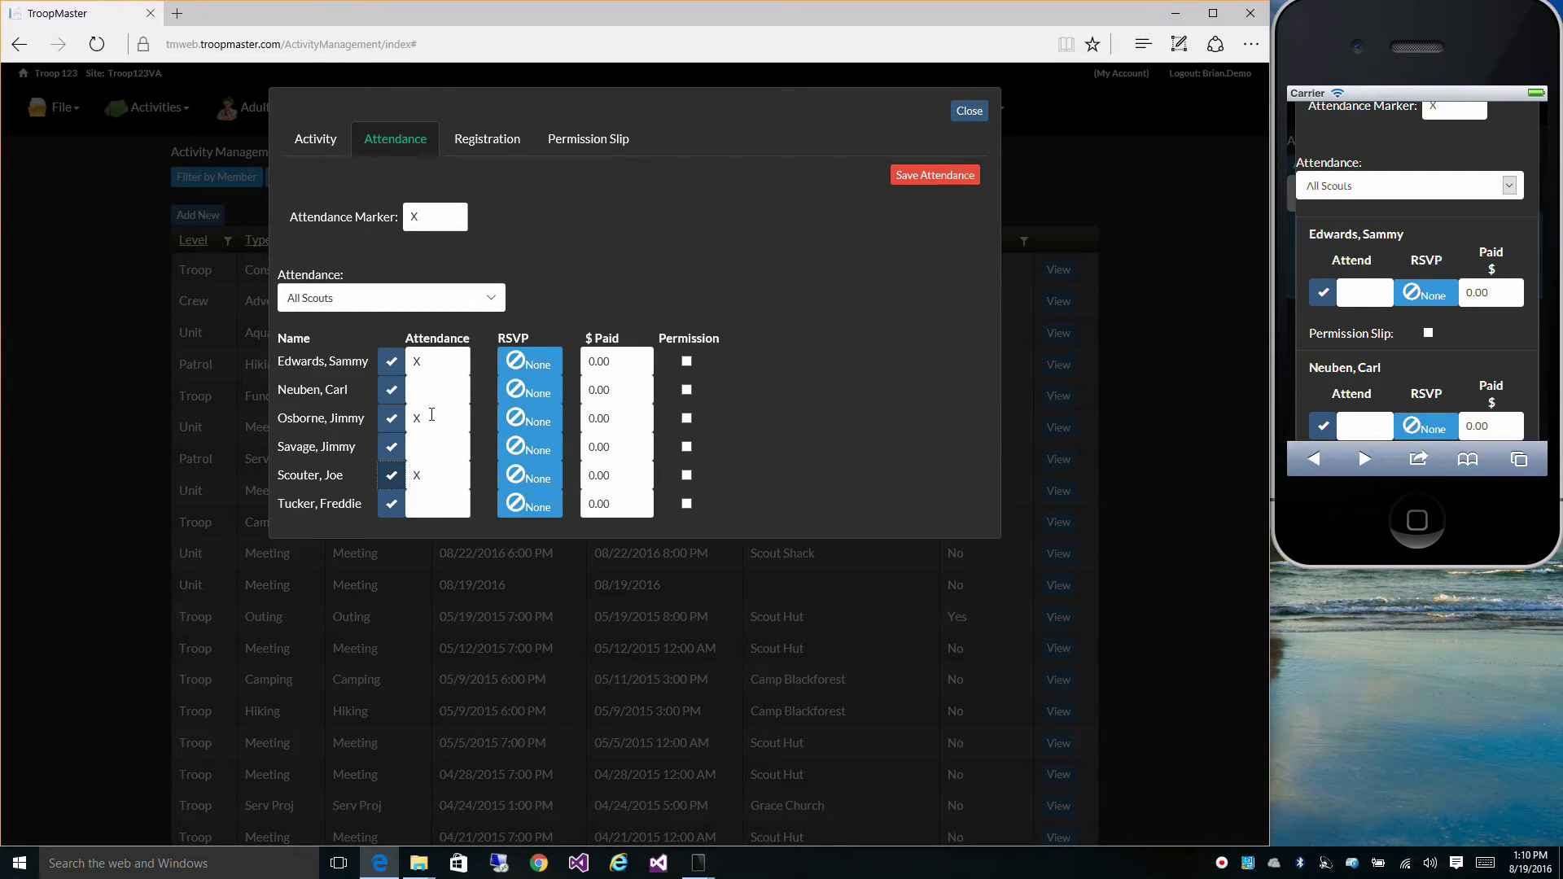
Step: Change the attendance marker to 2 and mark the second, fourth and sixth scouts with it
left_click_drag(415, 218, 398, 220)
type("2")
left_click(391, 390)
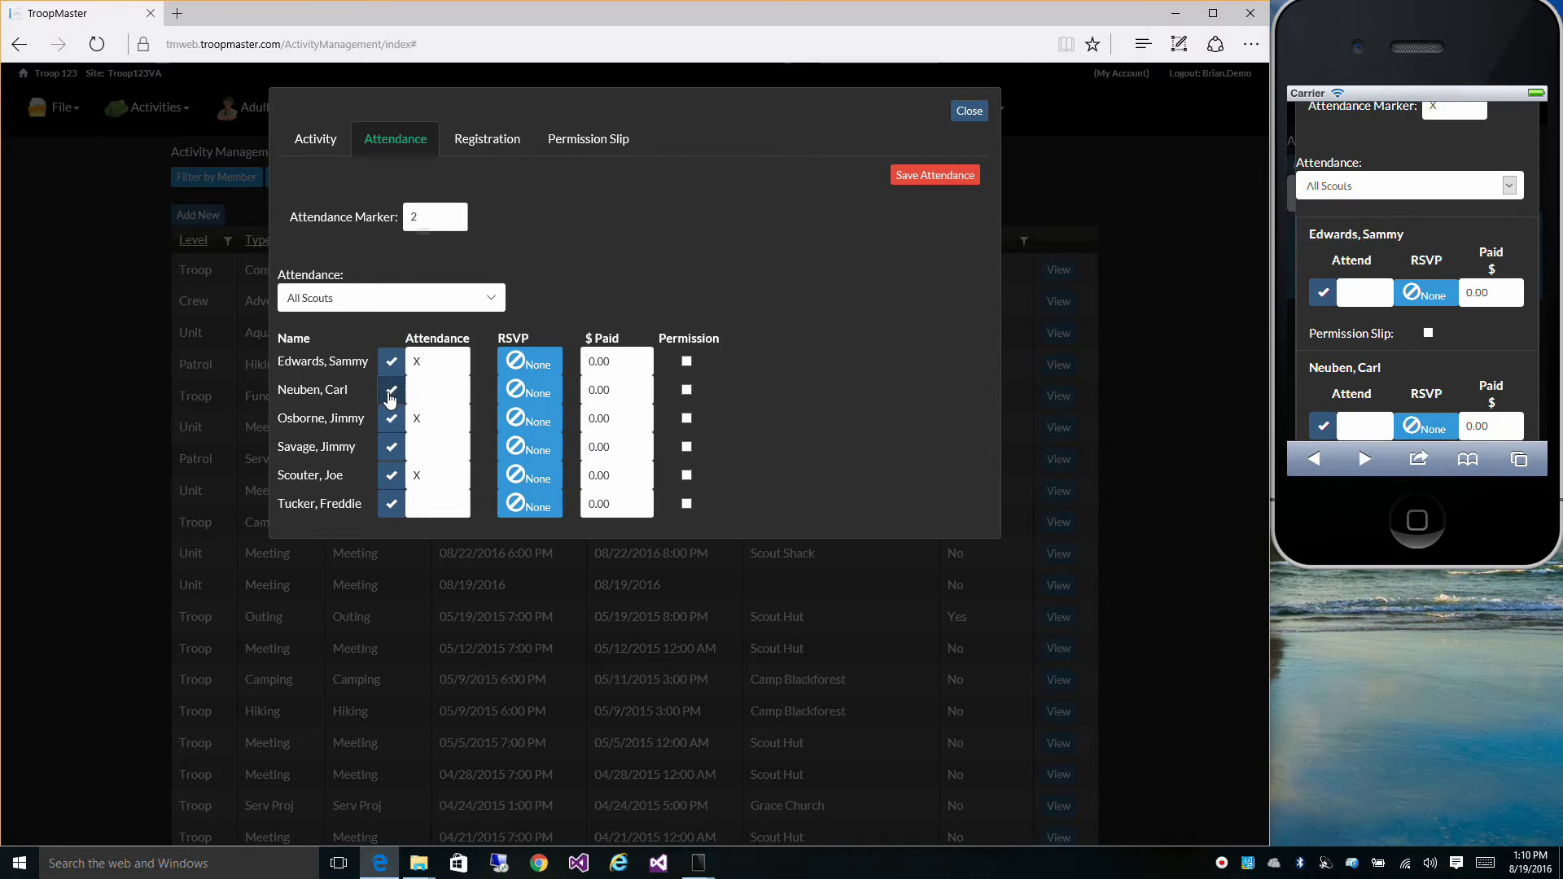
left_click(391, 444)
left_click(391, 503)
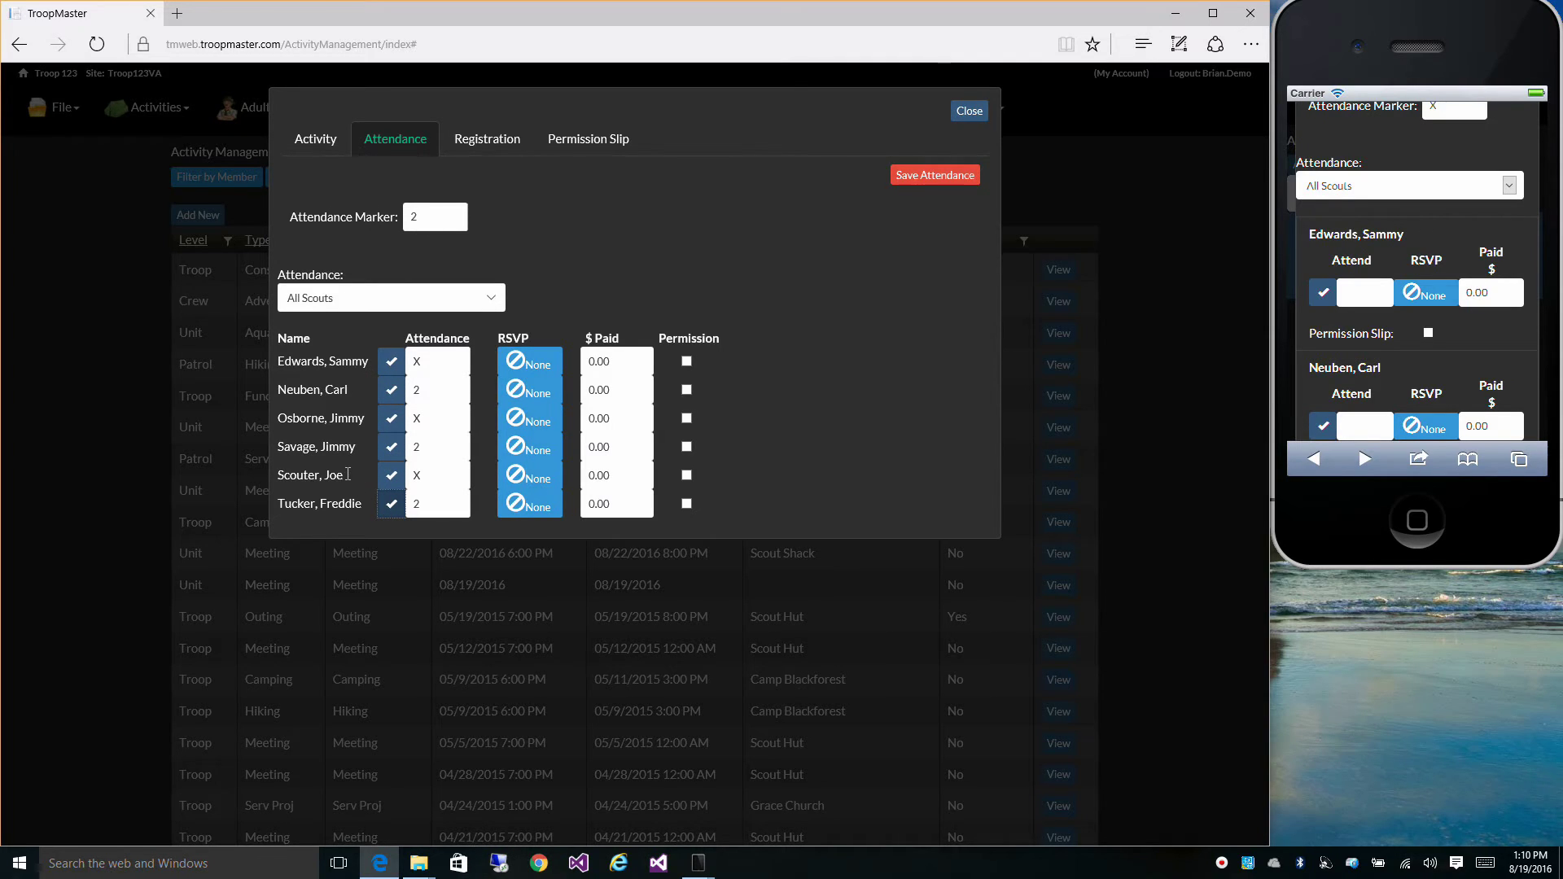
Step: Set RSVPs to Maybe for the first scout, Yes for the third, No for the fifth
left_click(528, 365)
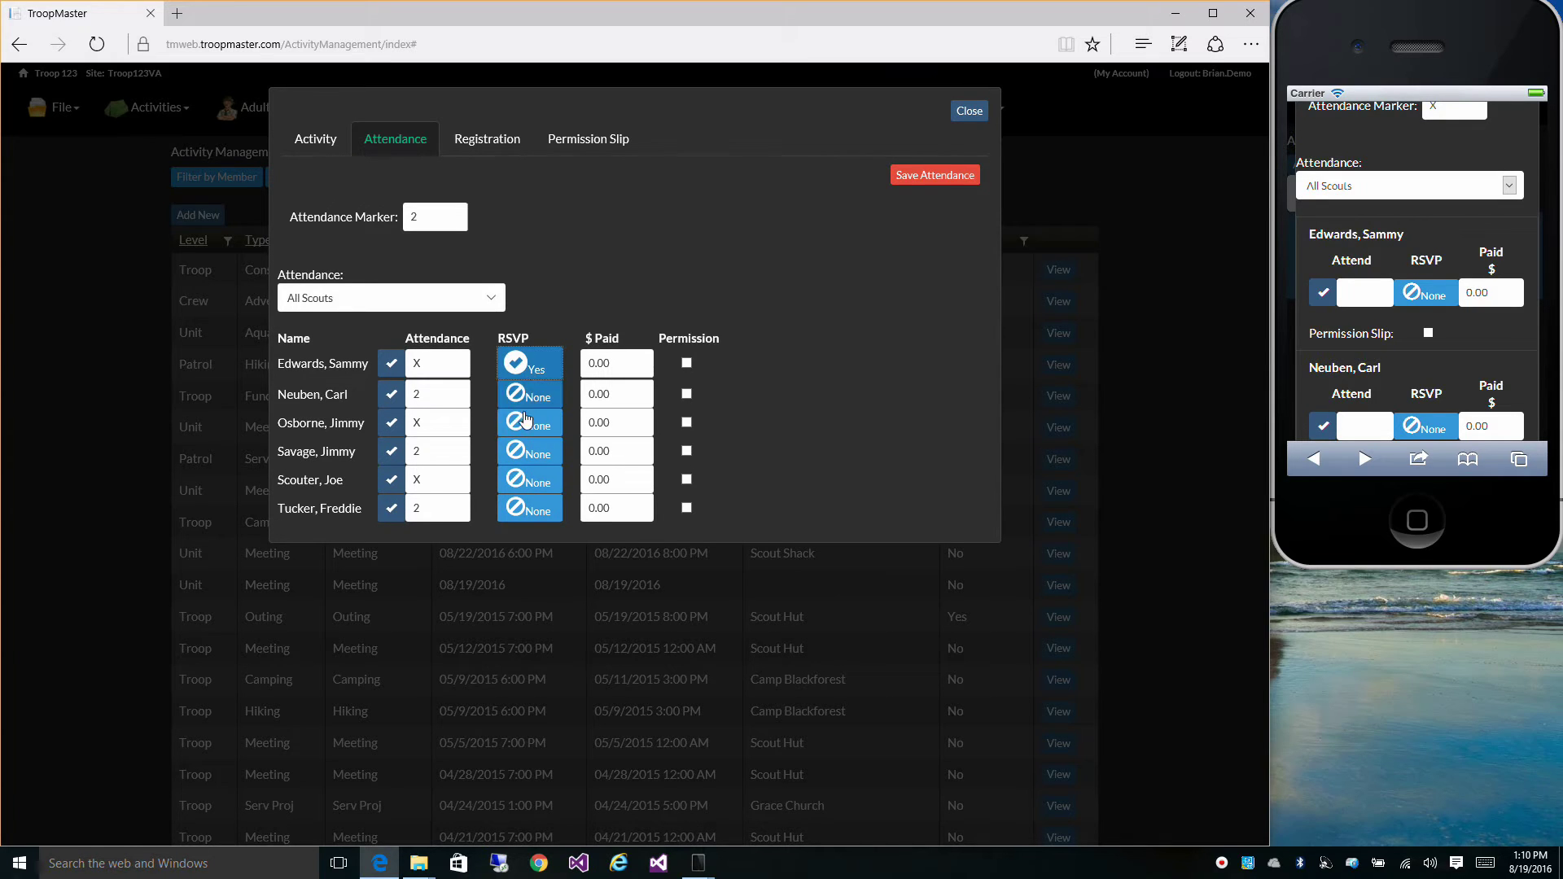
left_click(532, 368)
left_click(524, 429)
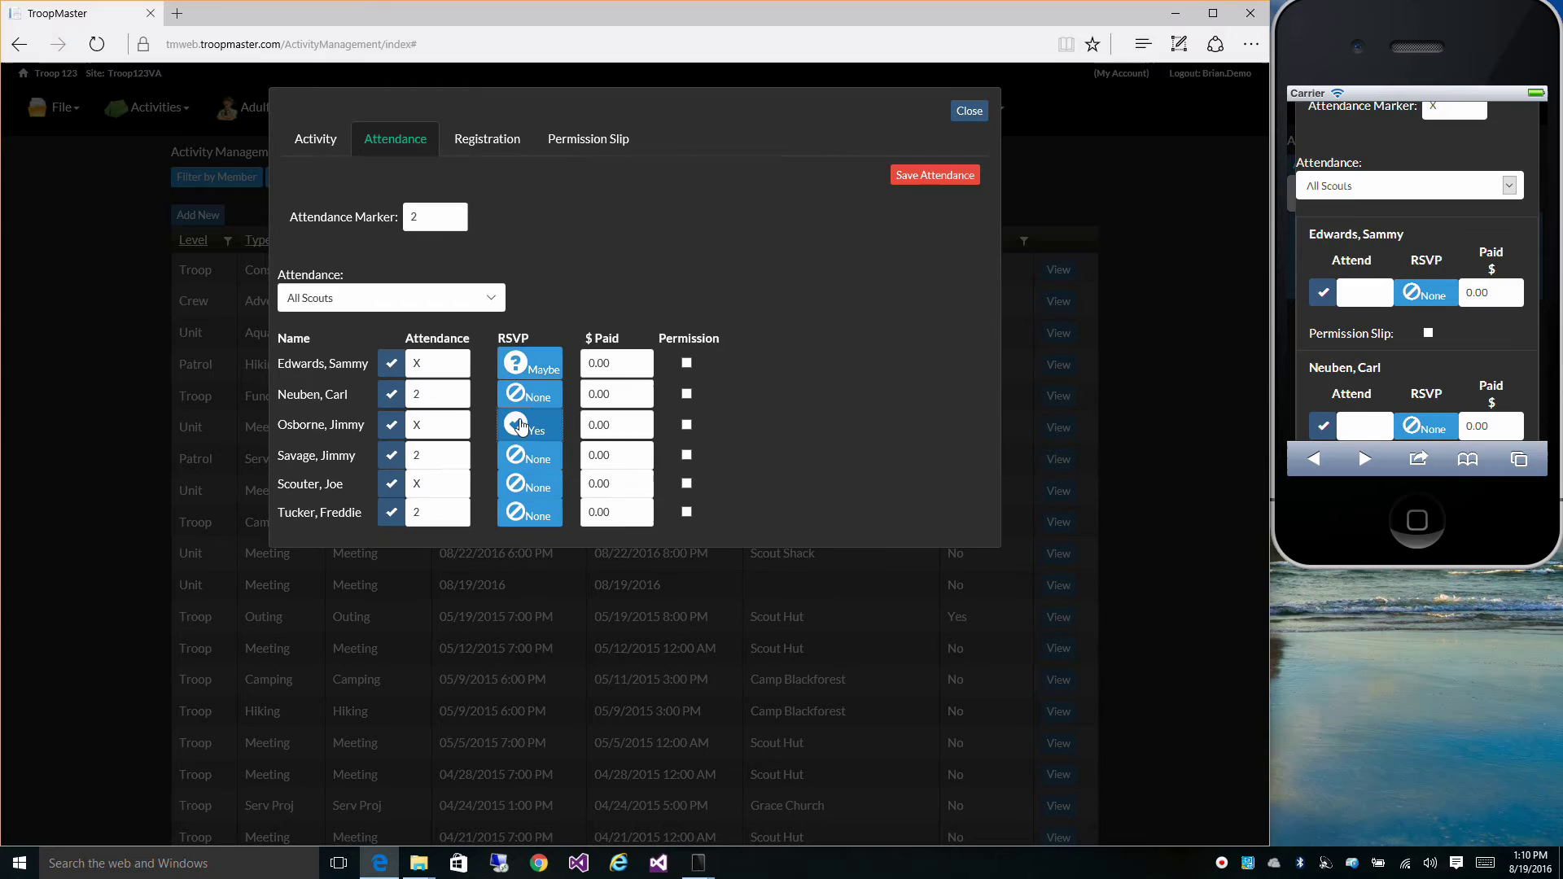
left_click(525, 487)
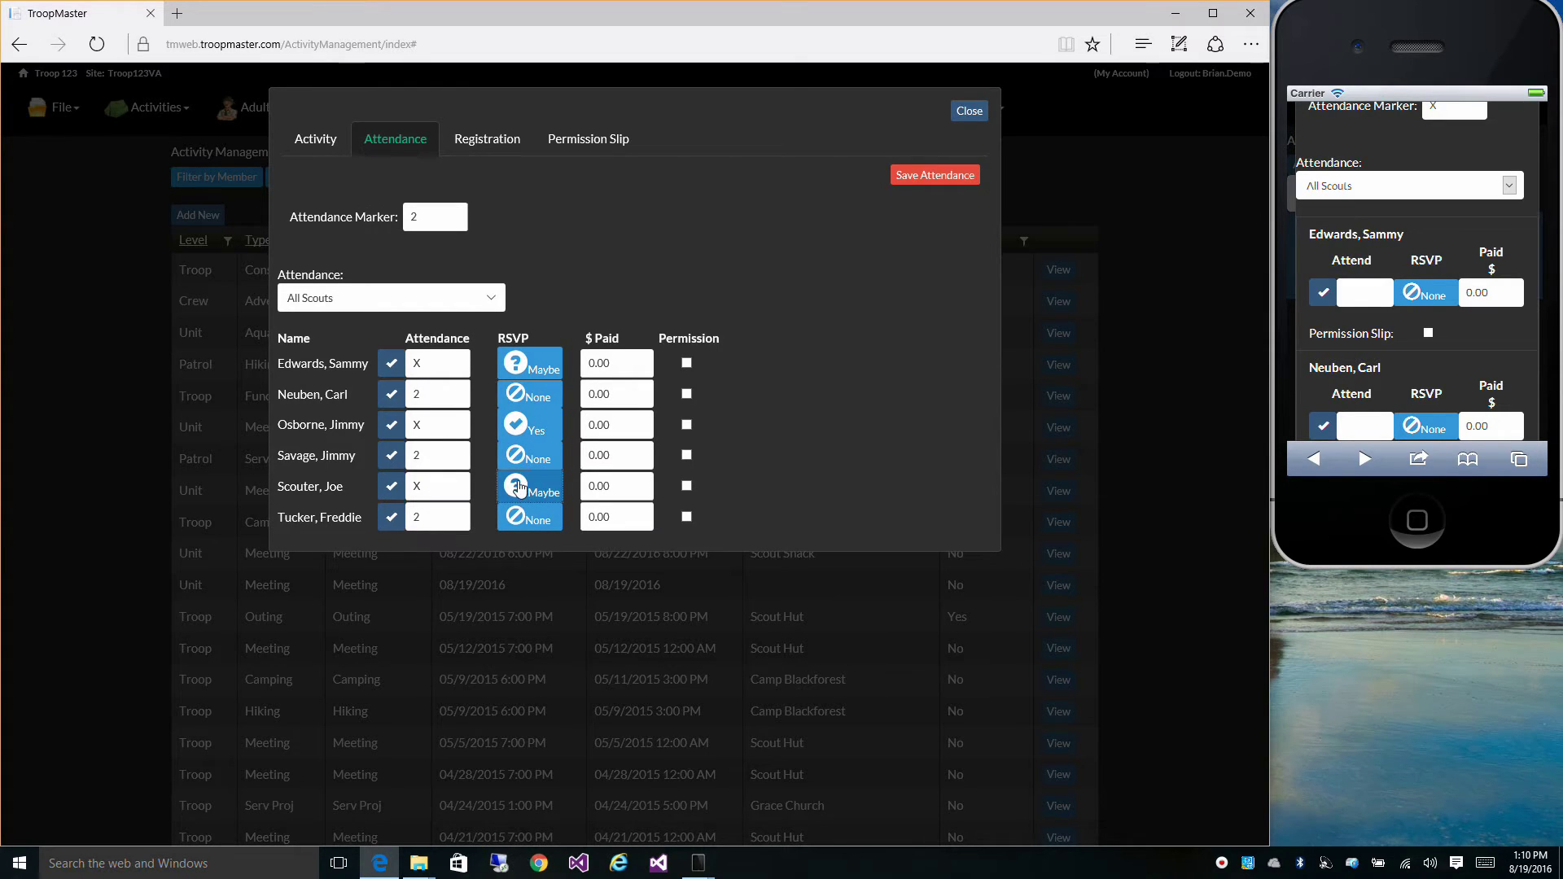
left_click(518, 490)
Step: Mark the third scout's permission received with $1.00 paid, and save the attendance
left_click(686, 425)
key("shift+Tab")
type("1")
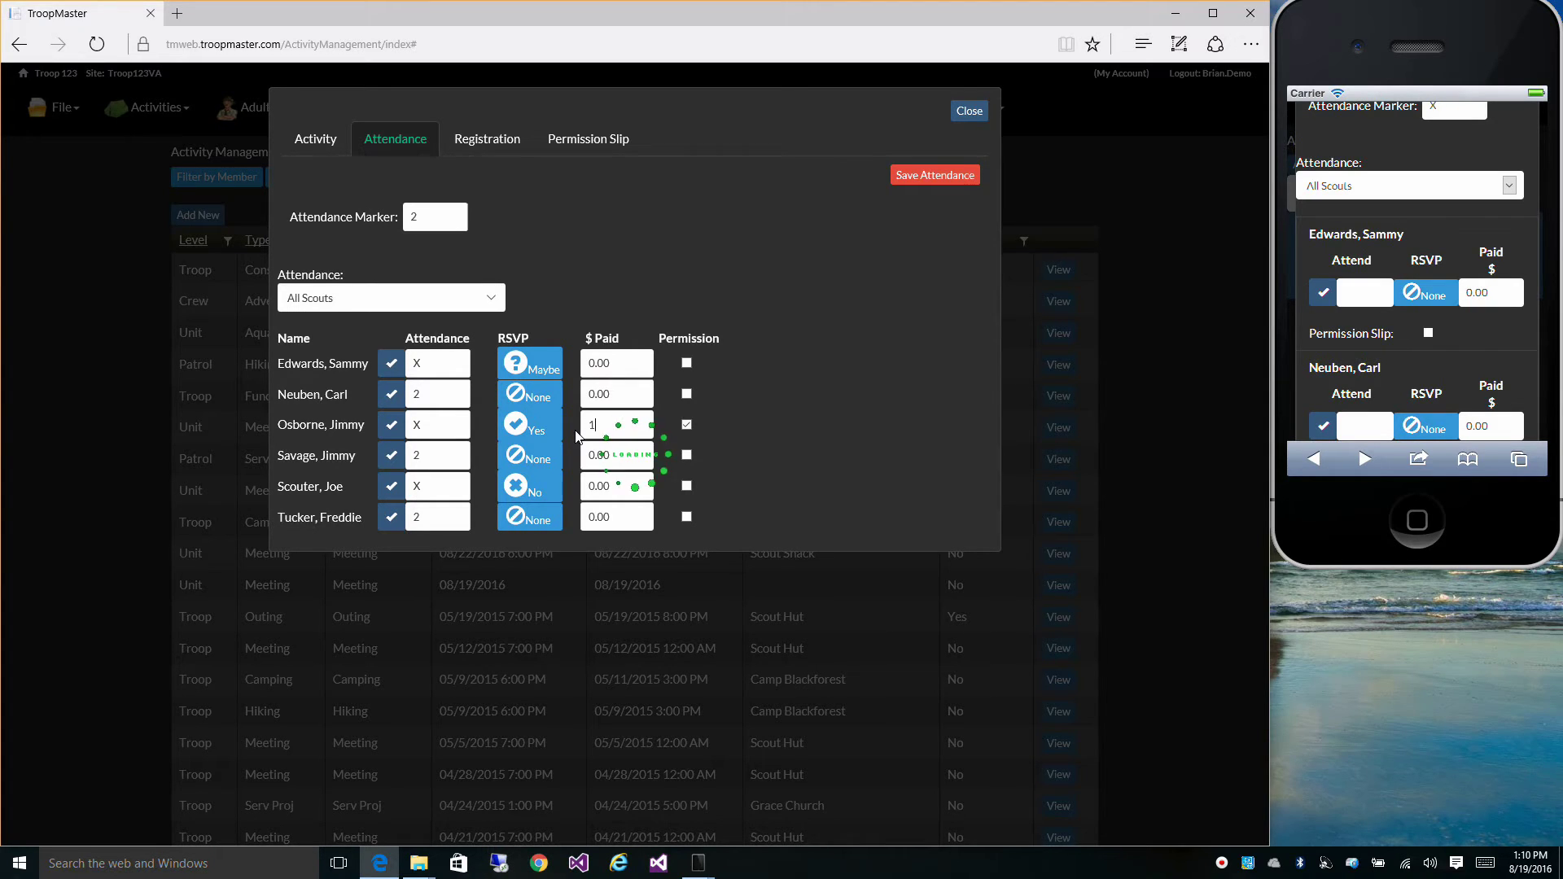
left_click(625, 395)
left_click(904, 180)
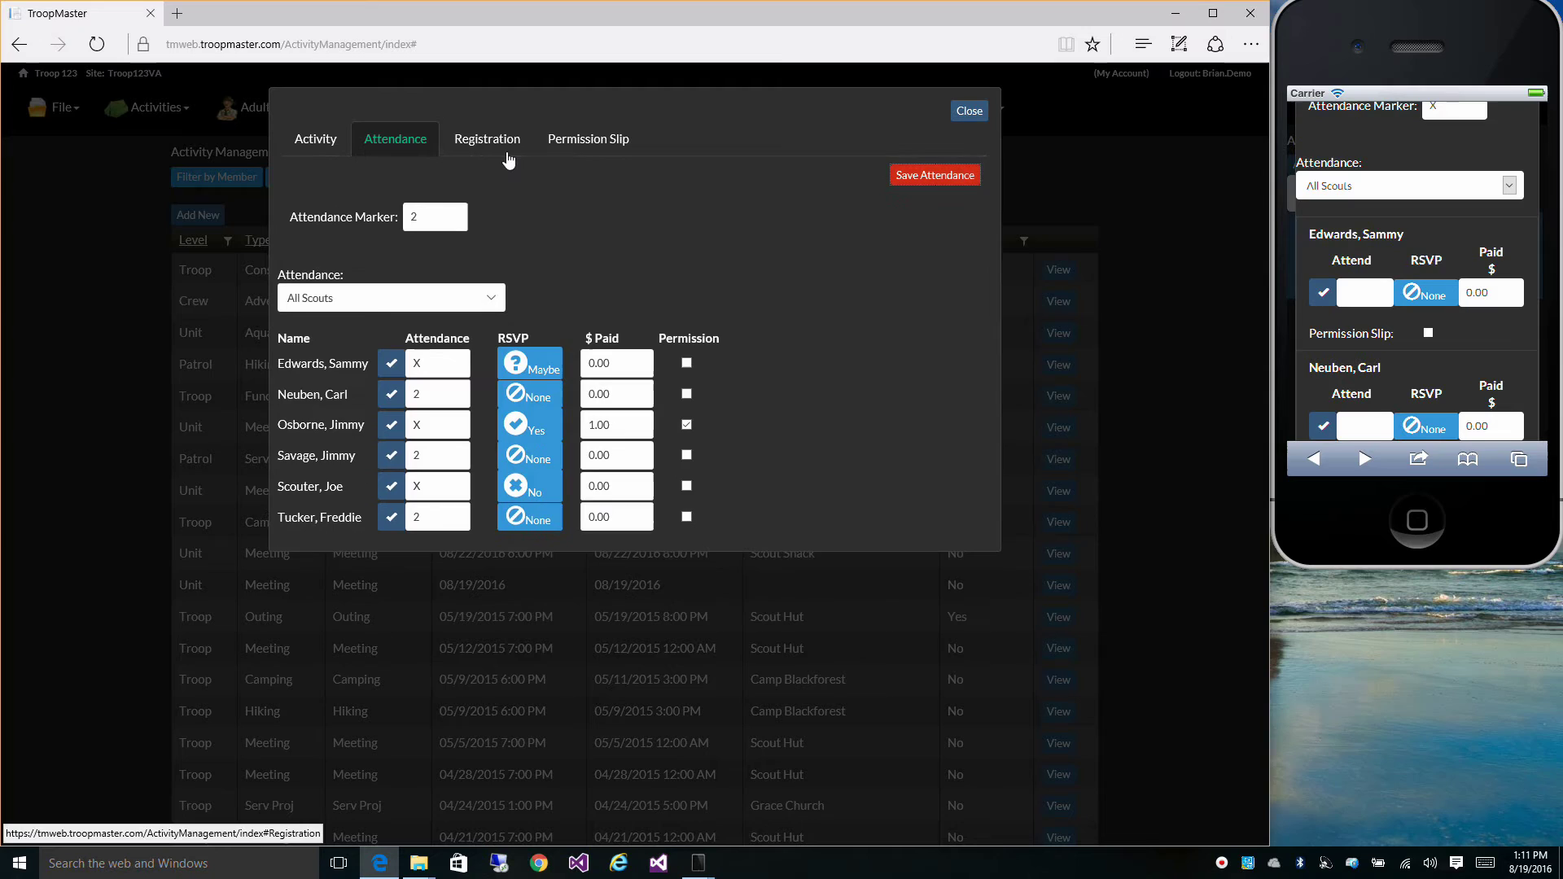
Step: Show the Registration tab with registration activated and a 1.00 scouts cost, leaving the start date unset
left_click(502, 145)
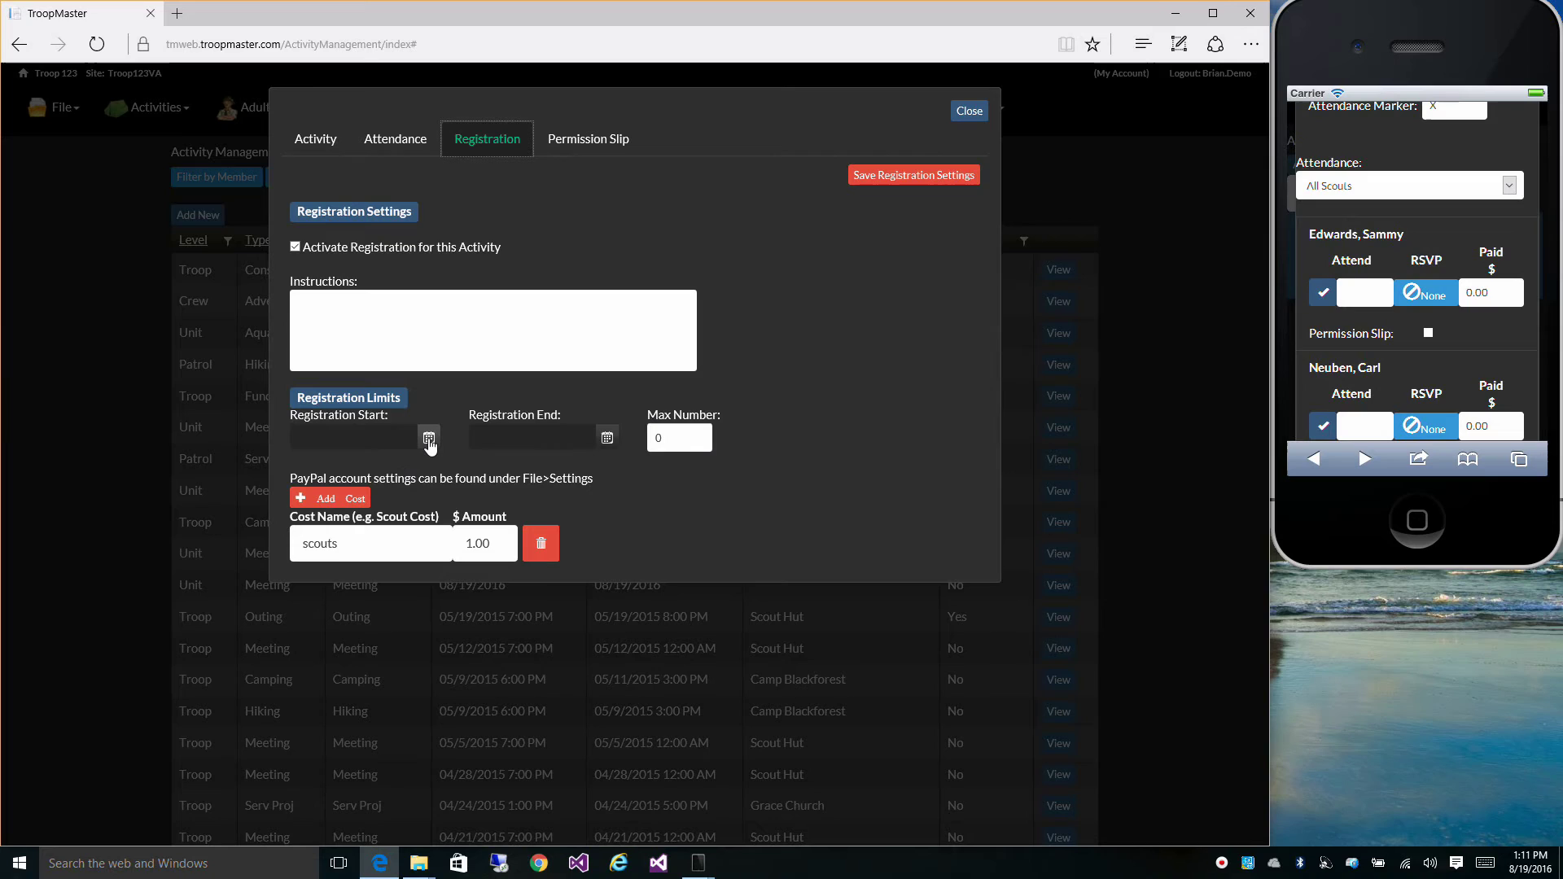
left_click(429, 439)
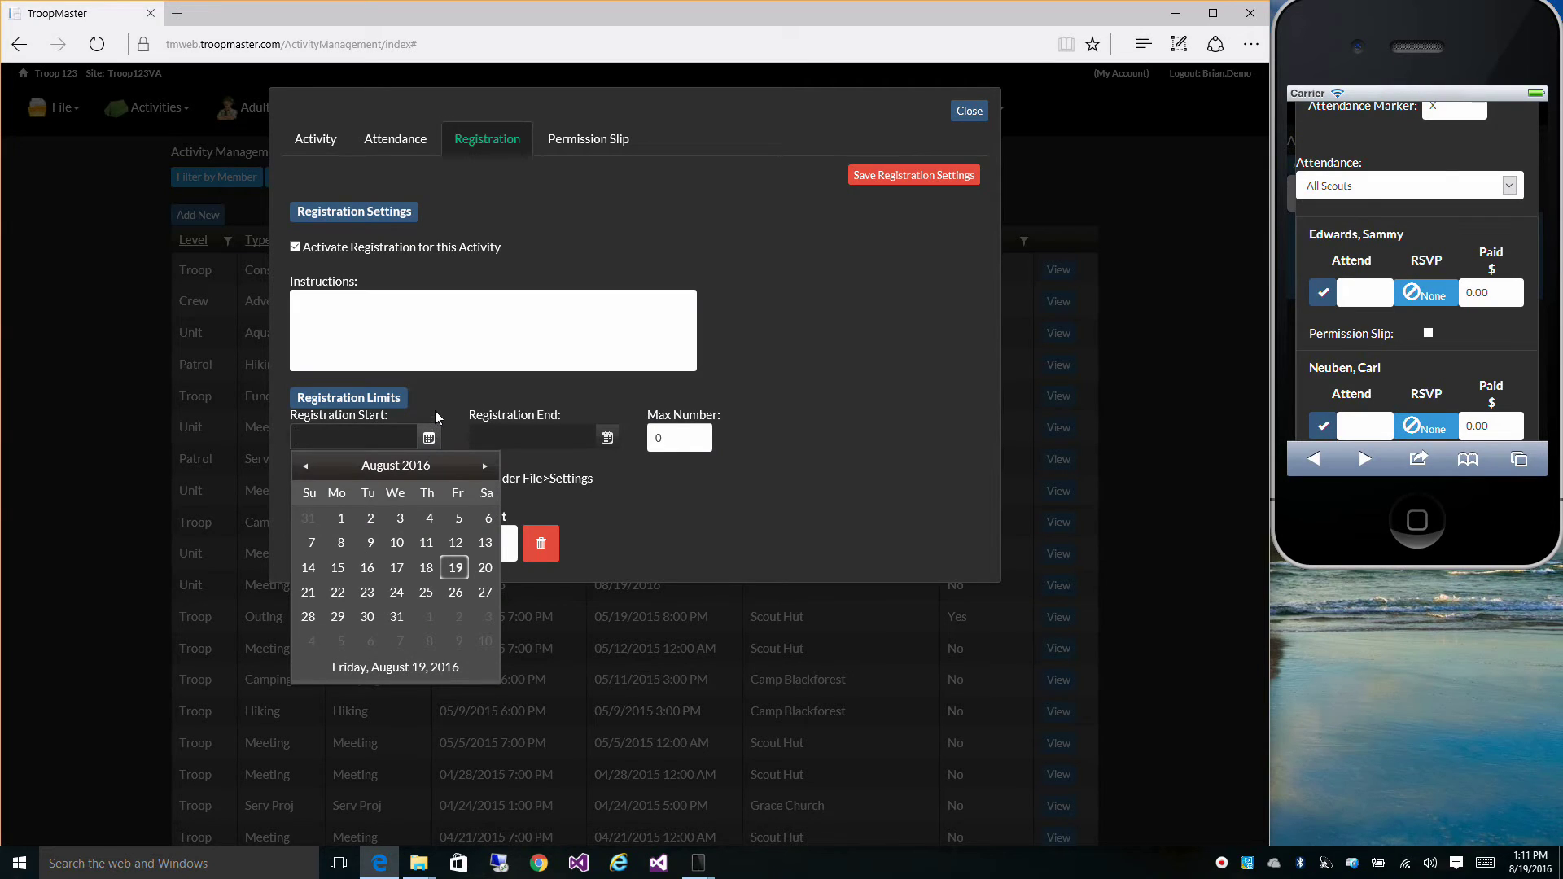
left_click(435, 411)
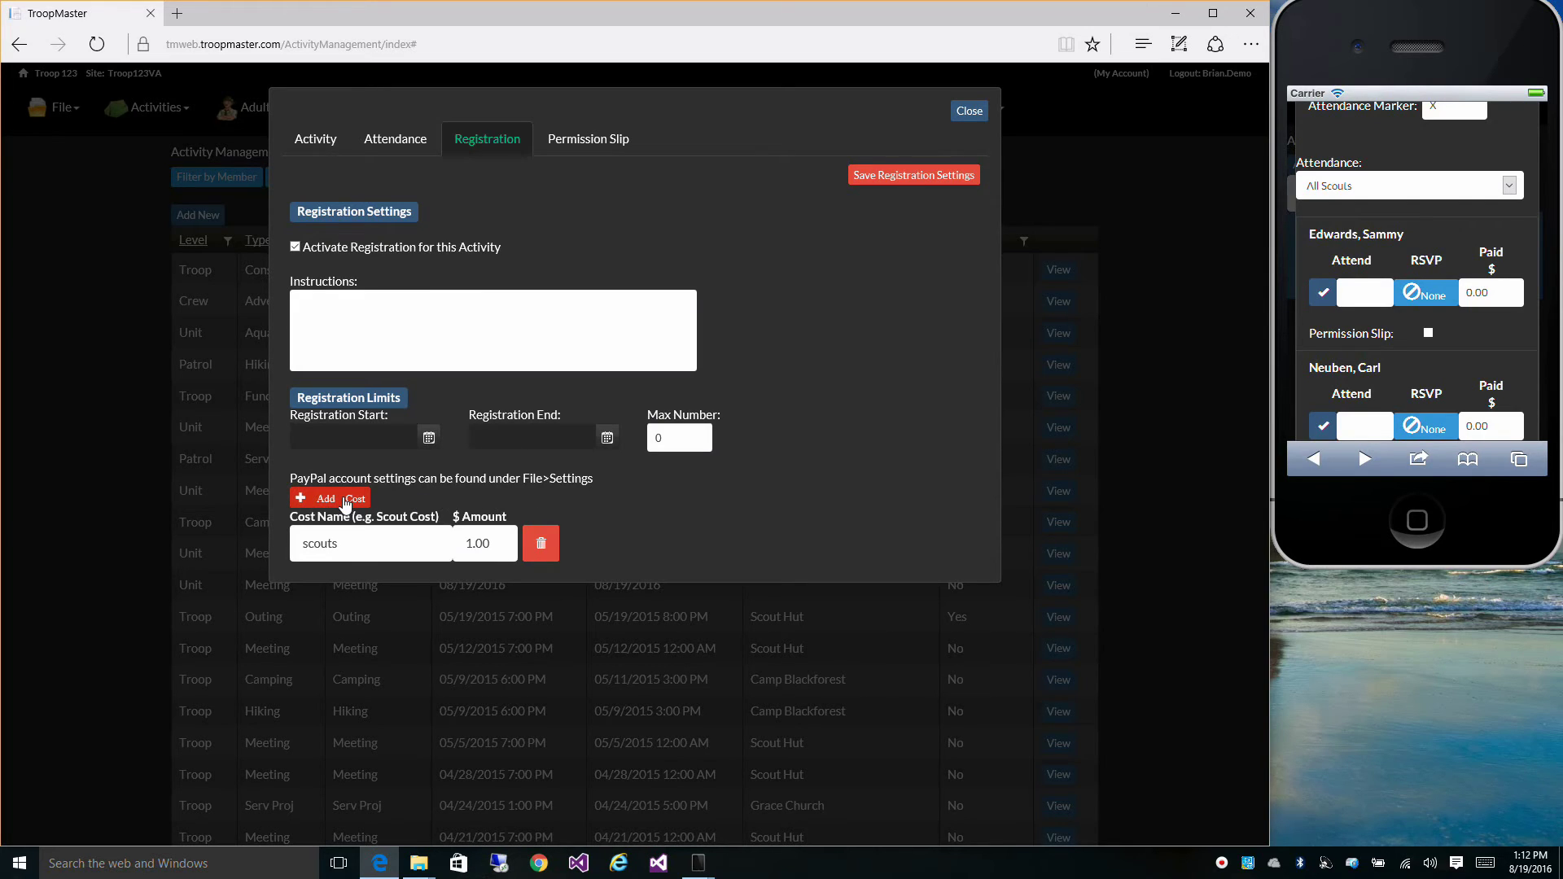
Step: Add an 'adults' registration cost of 2.00, save the registration settings, and go to Permission Slip
left_click(345, 501)
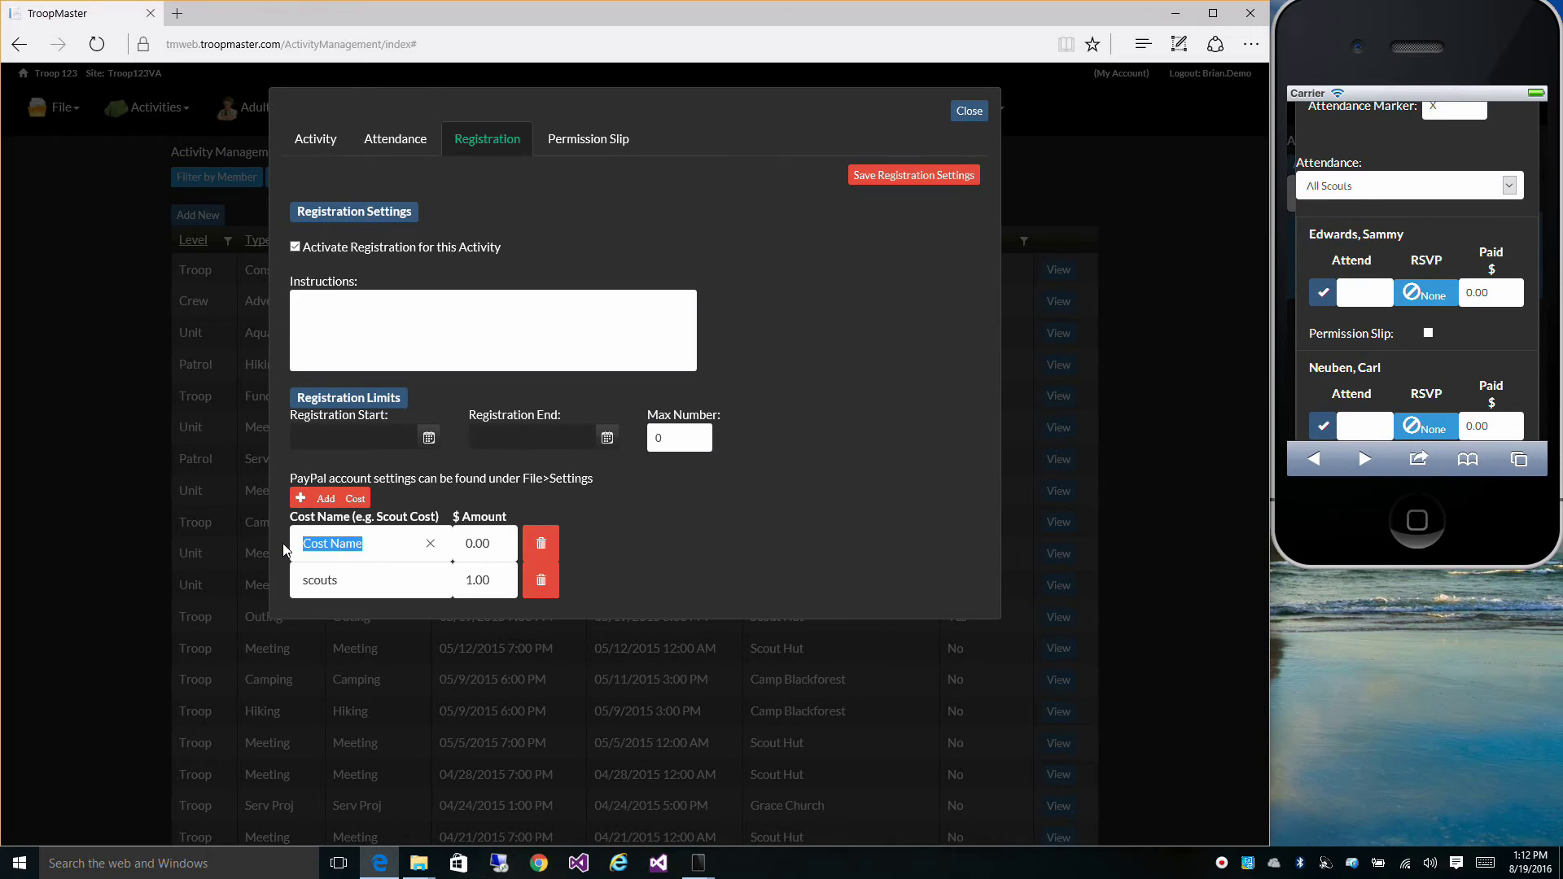
type("adults")
left_click(461, 547)
type("2")
left_click(630, 517)
left_click(880, 177)
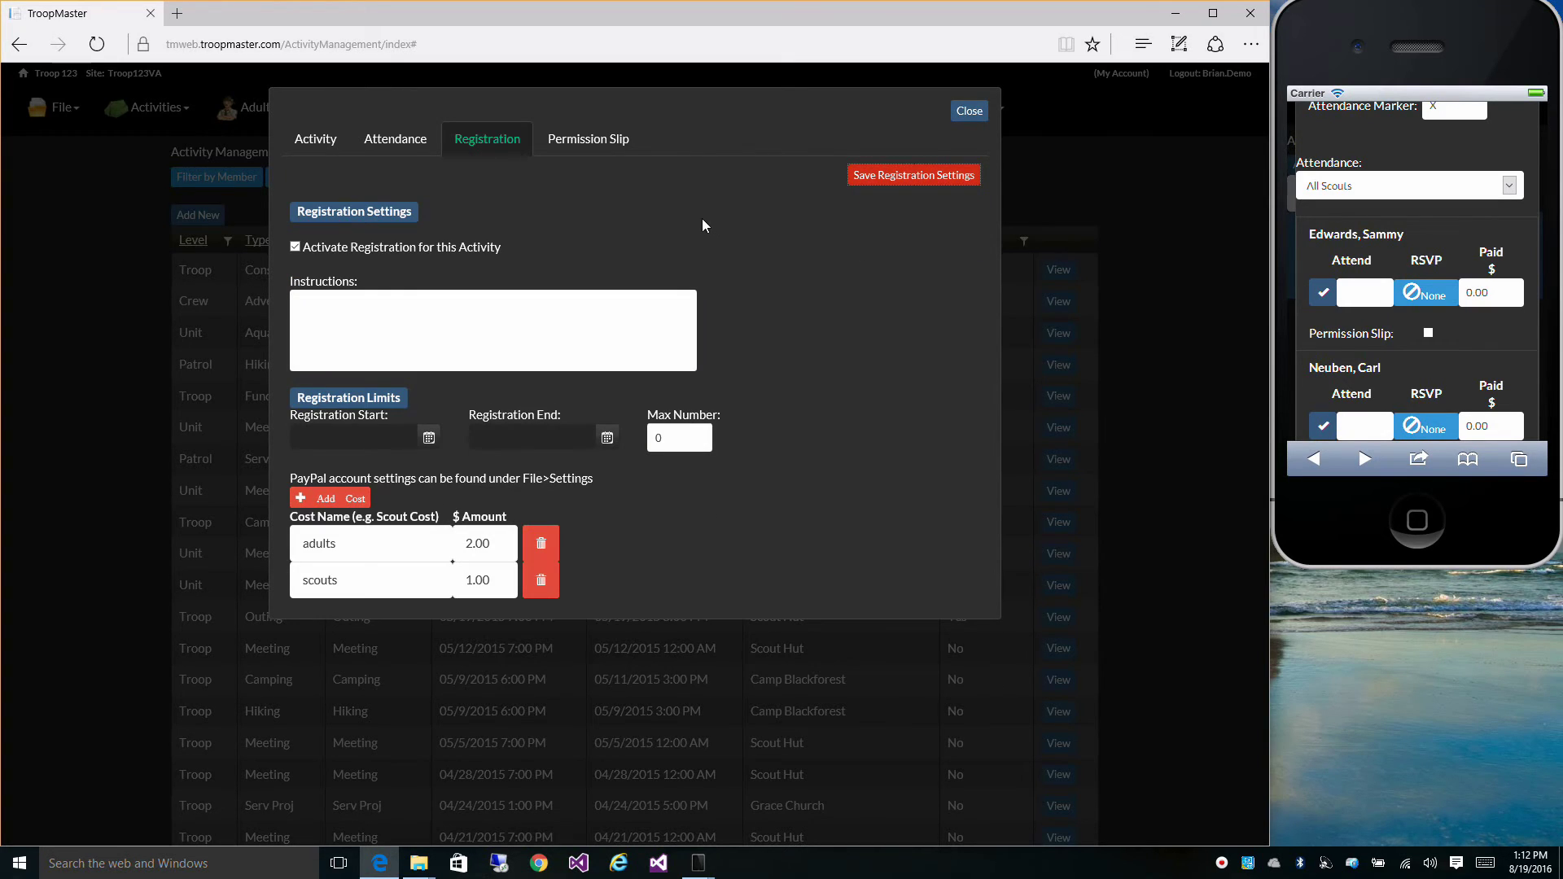
left_click(592, 142)
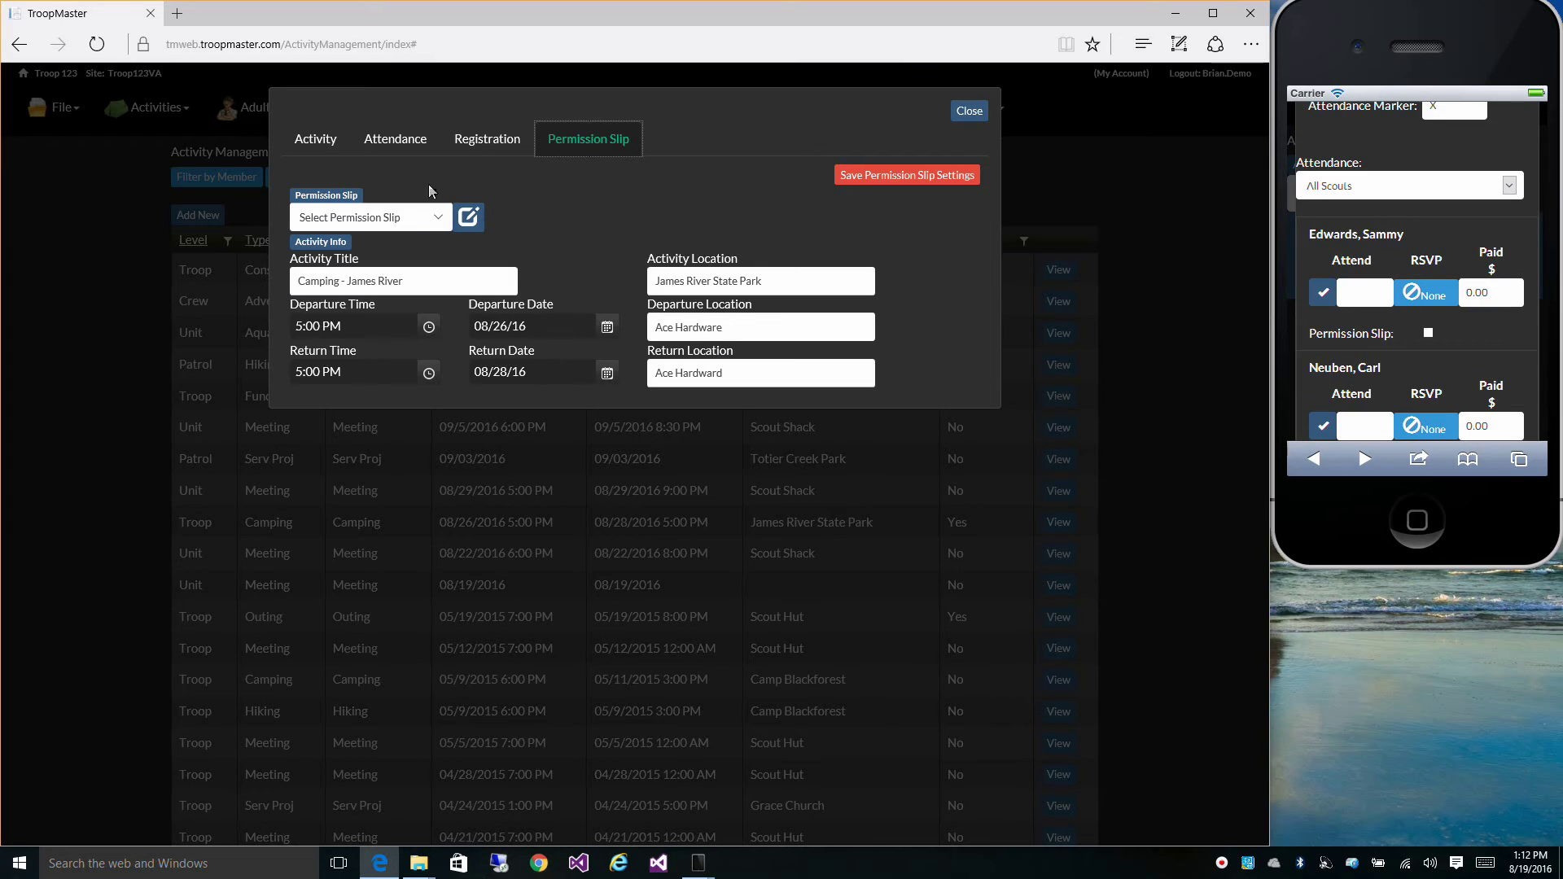
Step: Choose the Default permission slip for the activity and open it to review its wording
left_click(440, 218)
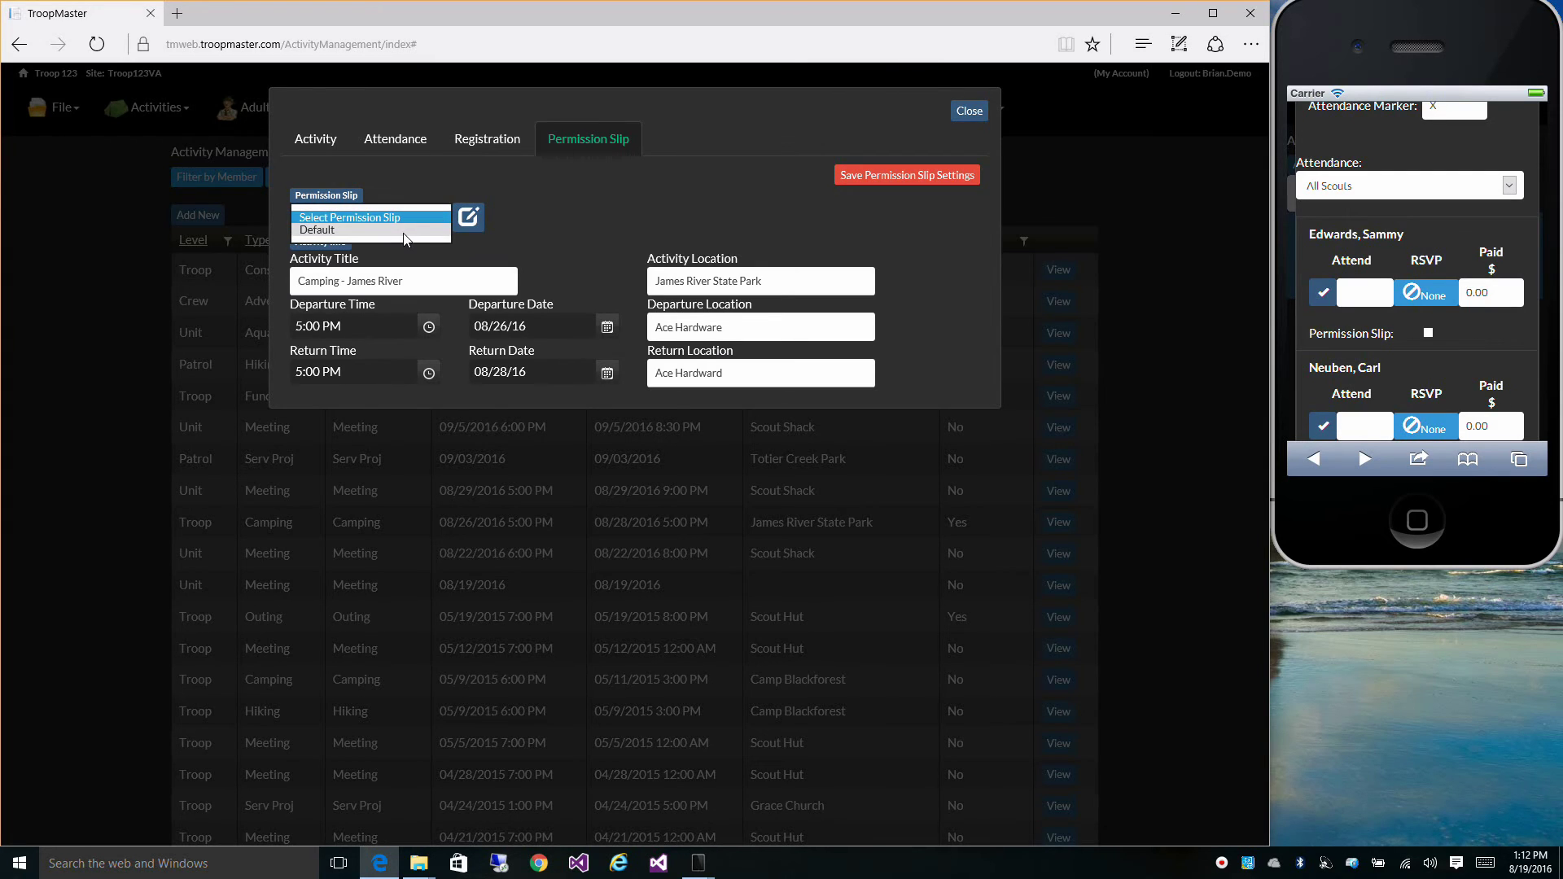
left_click(403, 231)
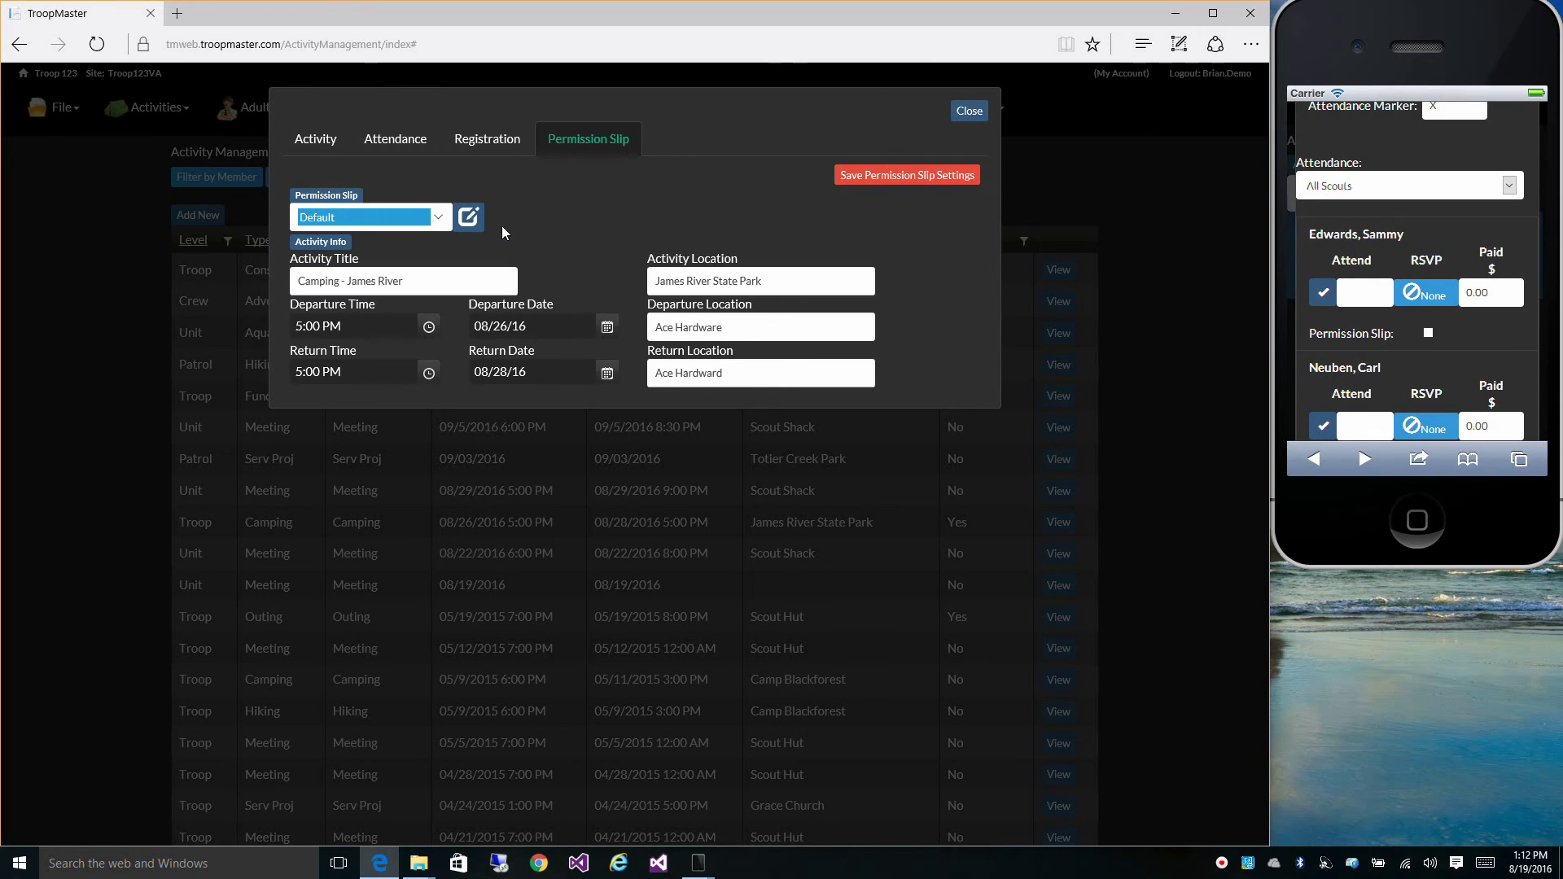
left_click(470, 217)
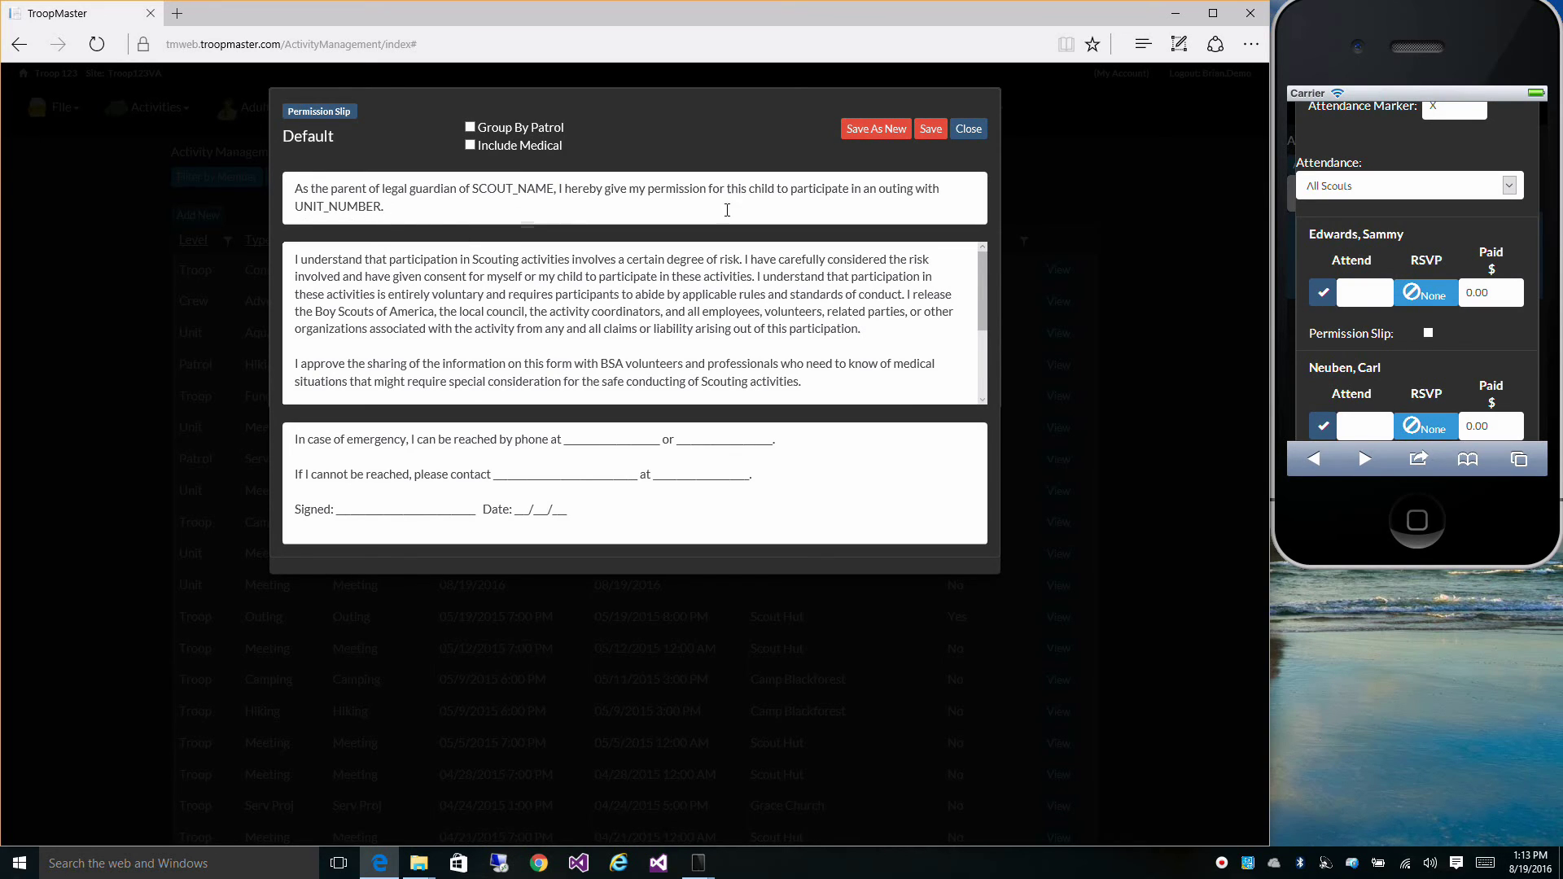
Step: Close the slip editor, save the permission slip settings, and close the activity
left_click(969, 130)
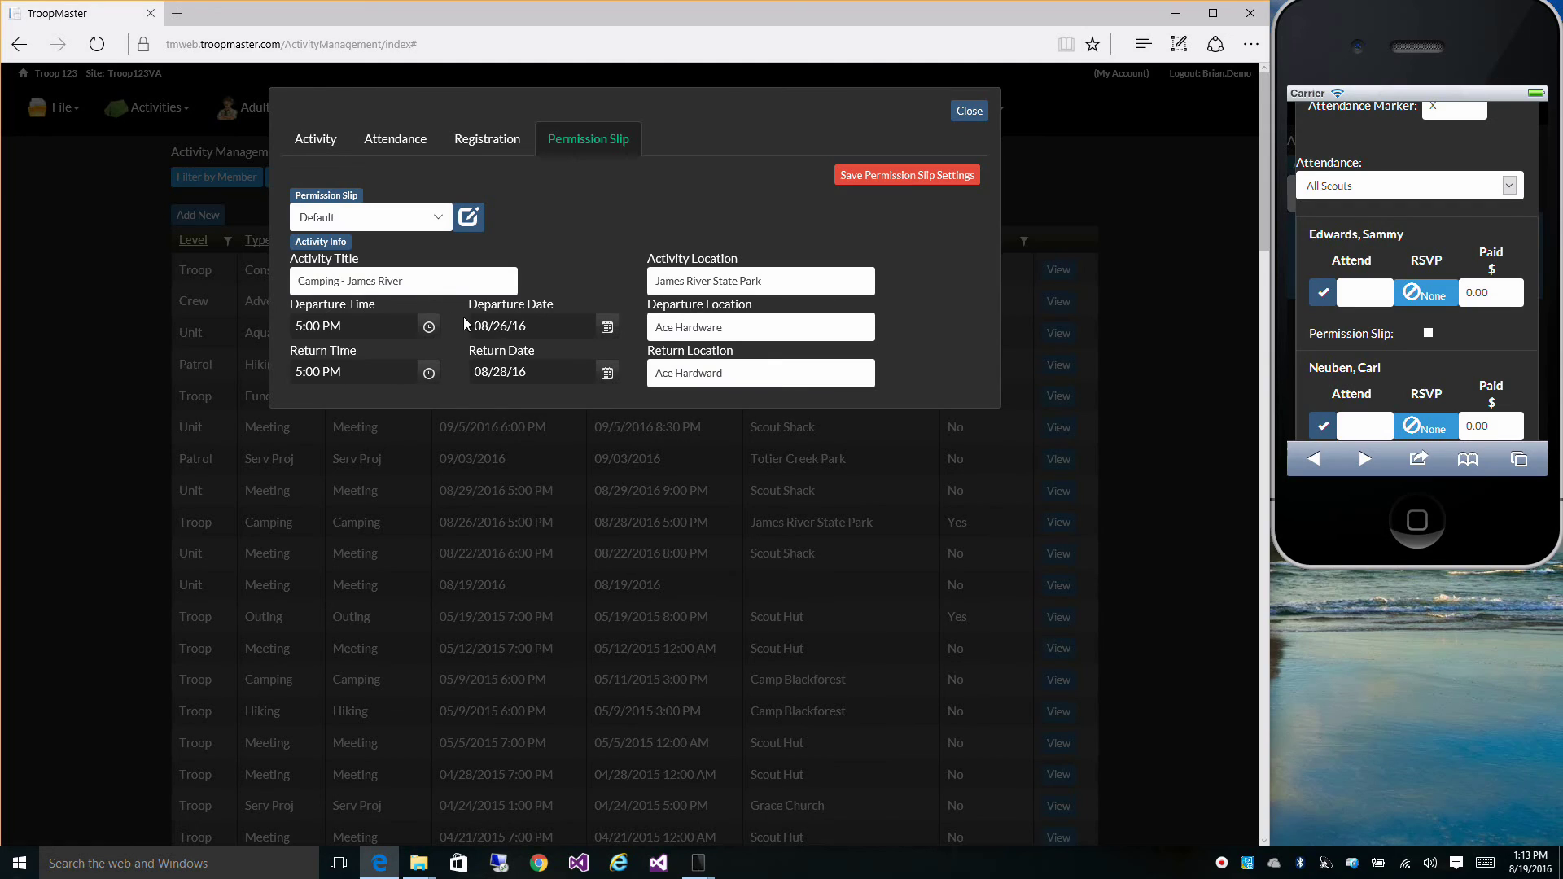
left_click(886, 186)
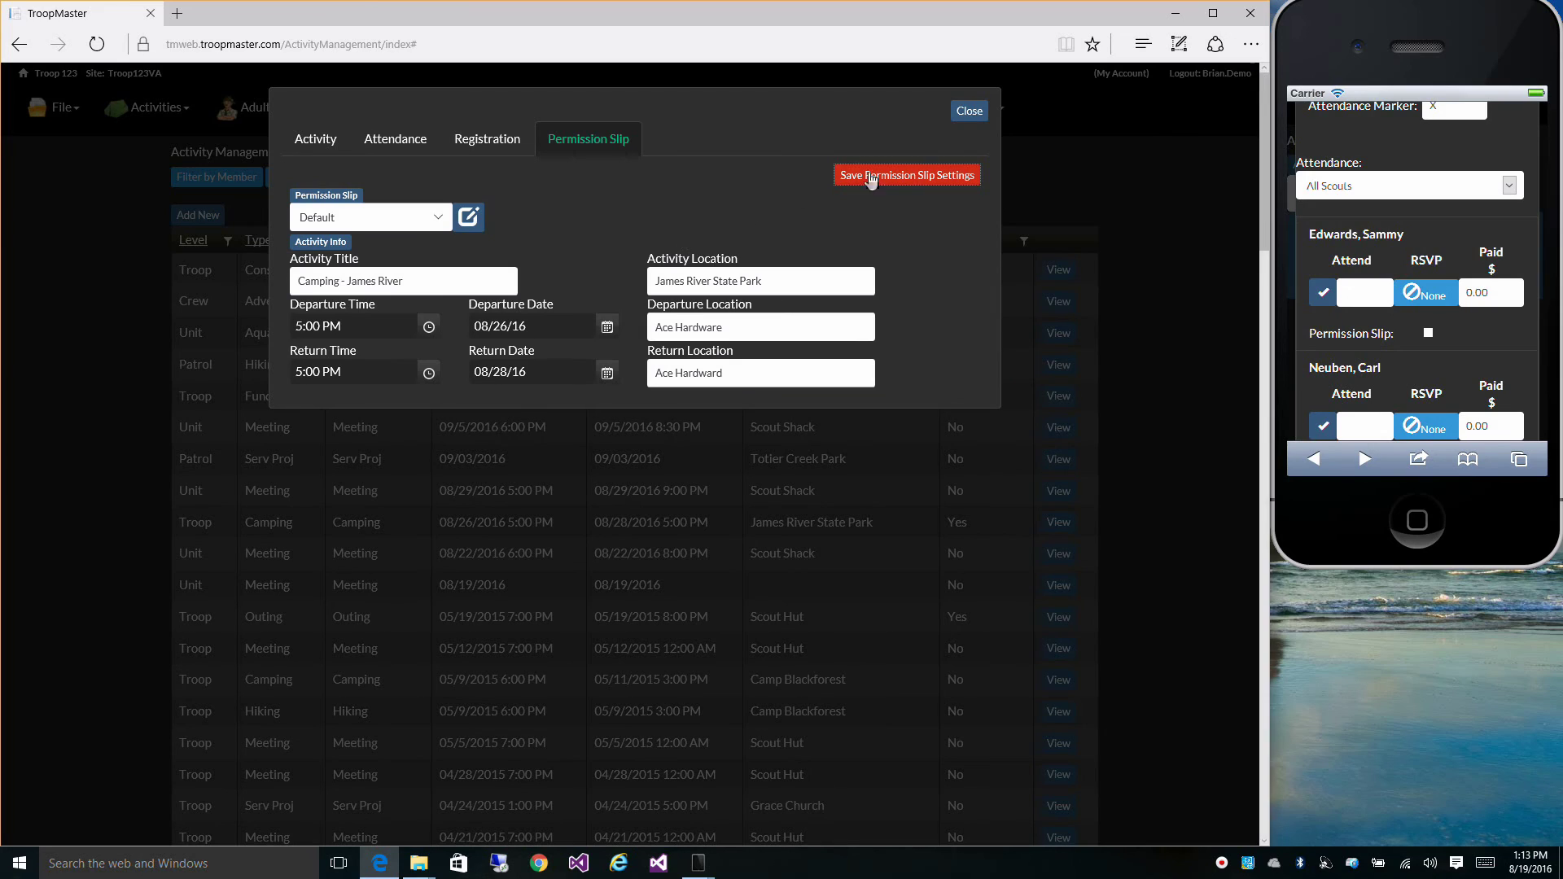
left_click(970, 114)
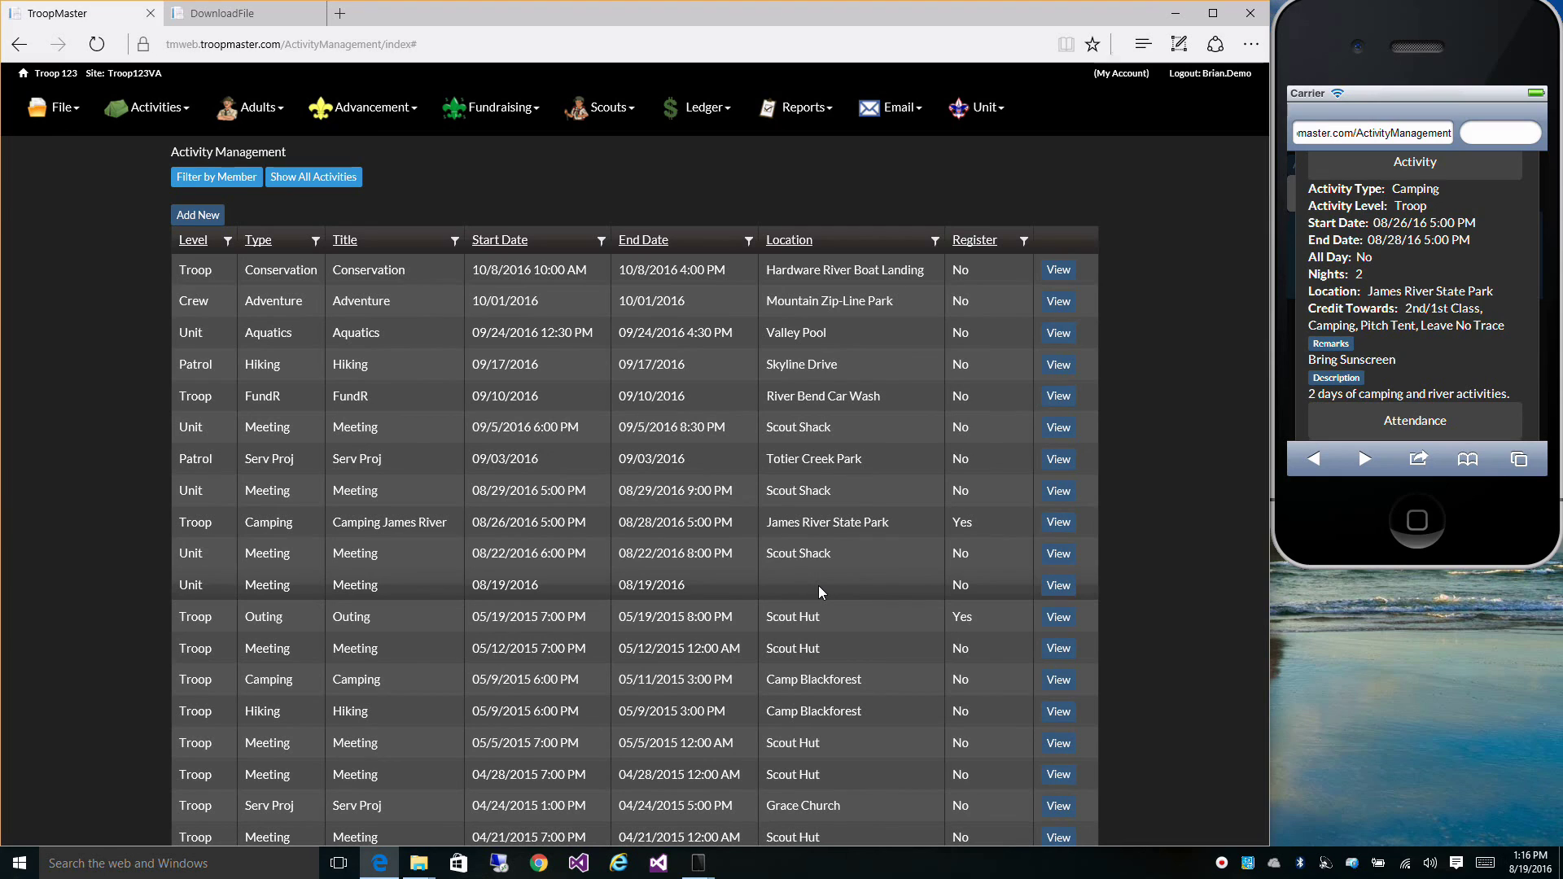
Step: View Camping James River, review its Registration and Attendance tabs, then open Print Permission Slips
left_click(1059, 523)
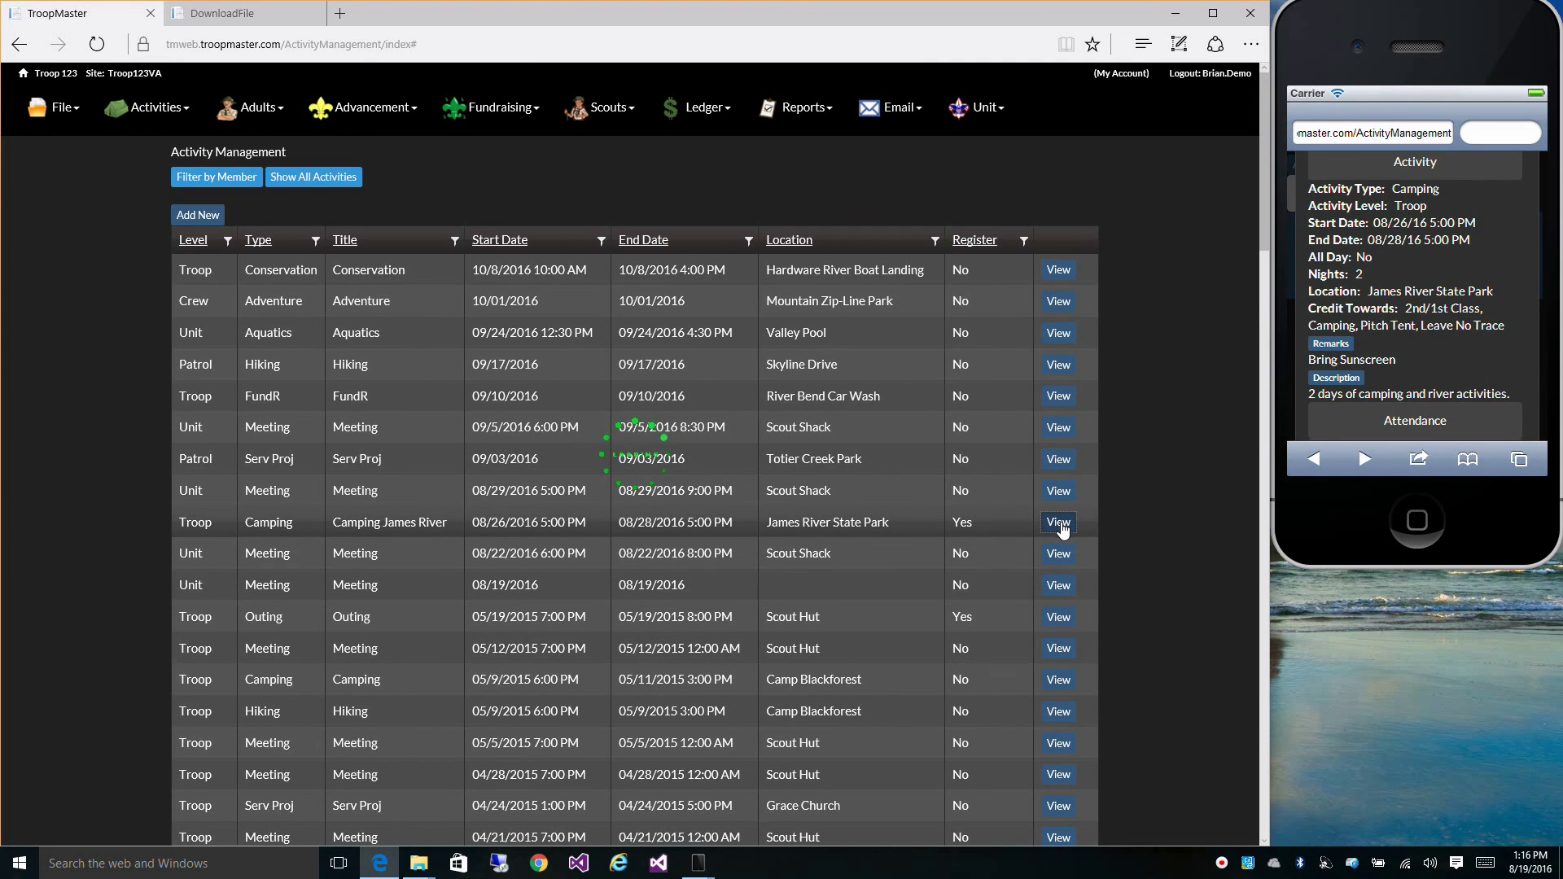
left_click(497, 155)
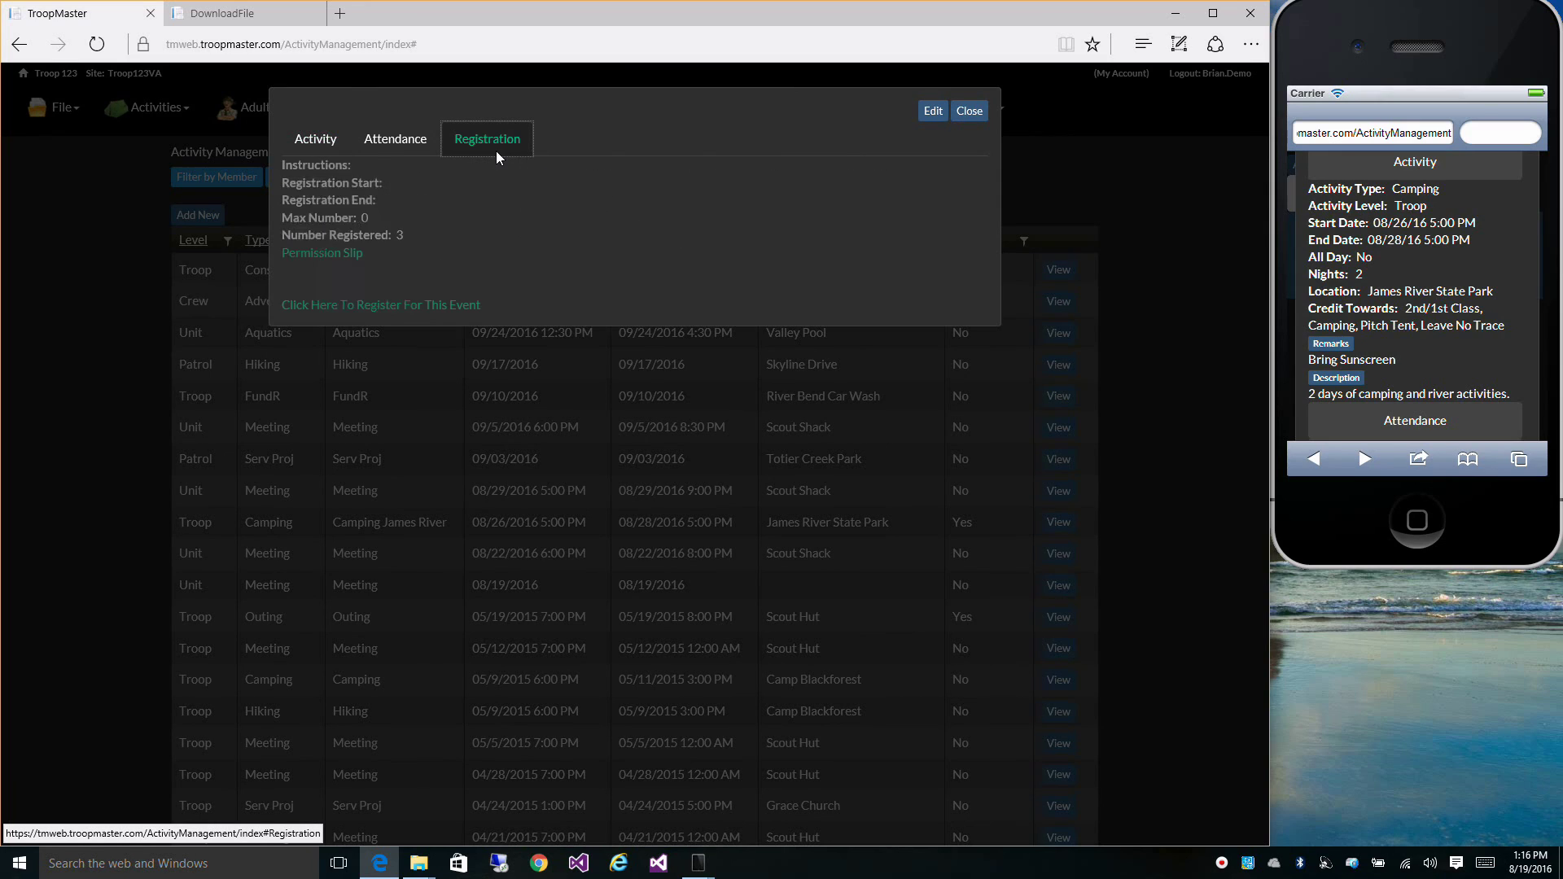
left_click(392, 144)
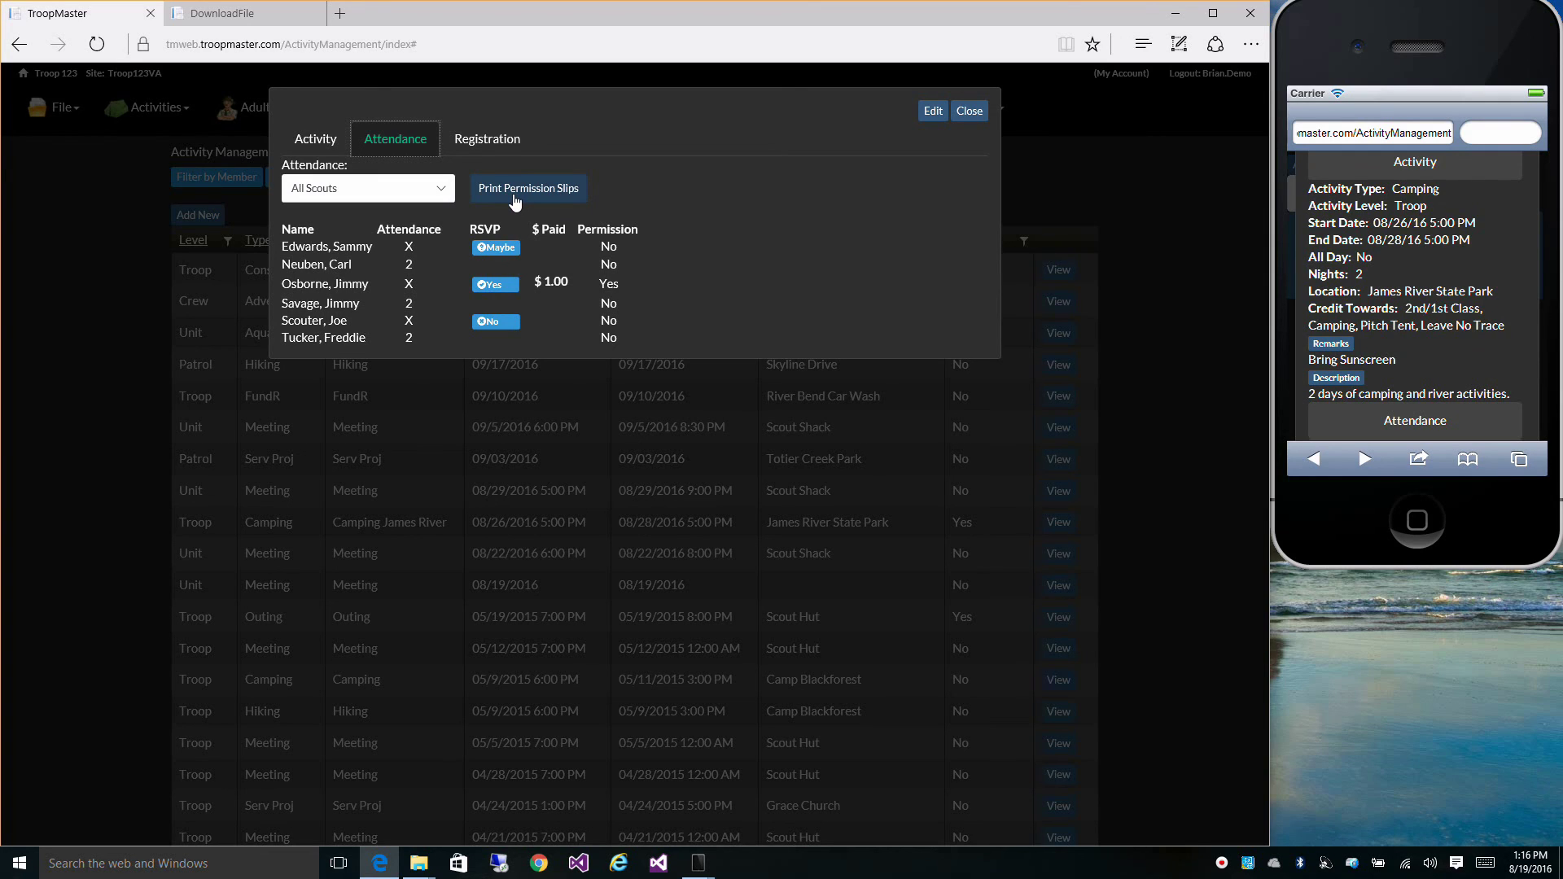
left_click(502, 143)
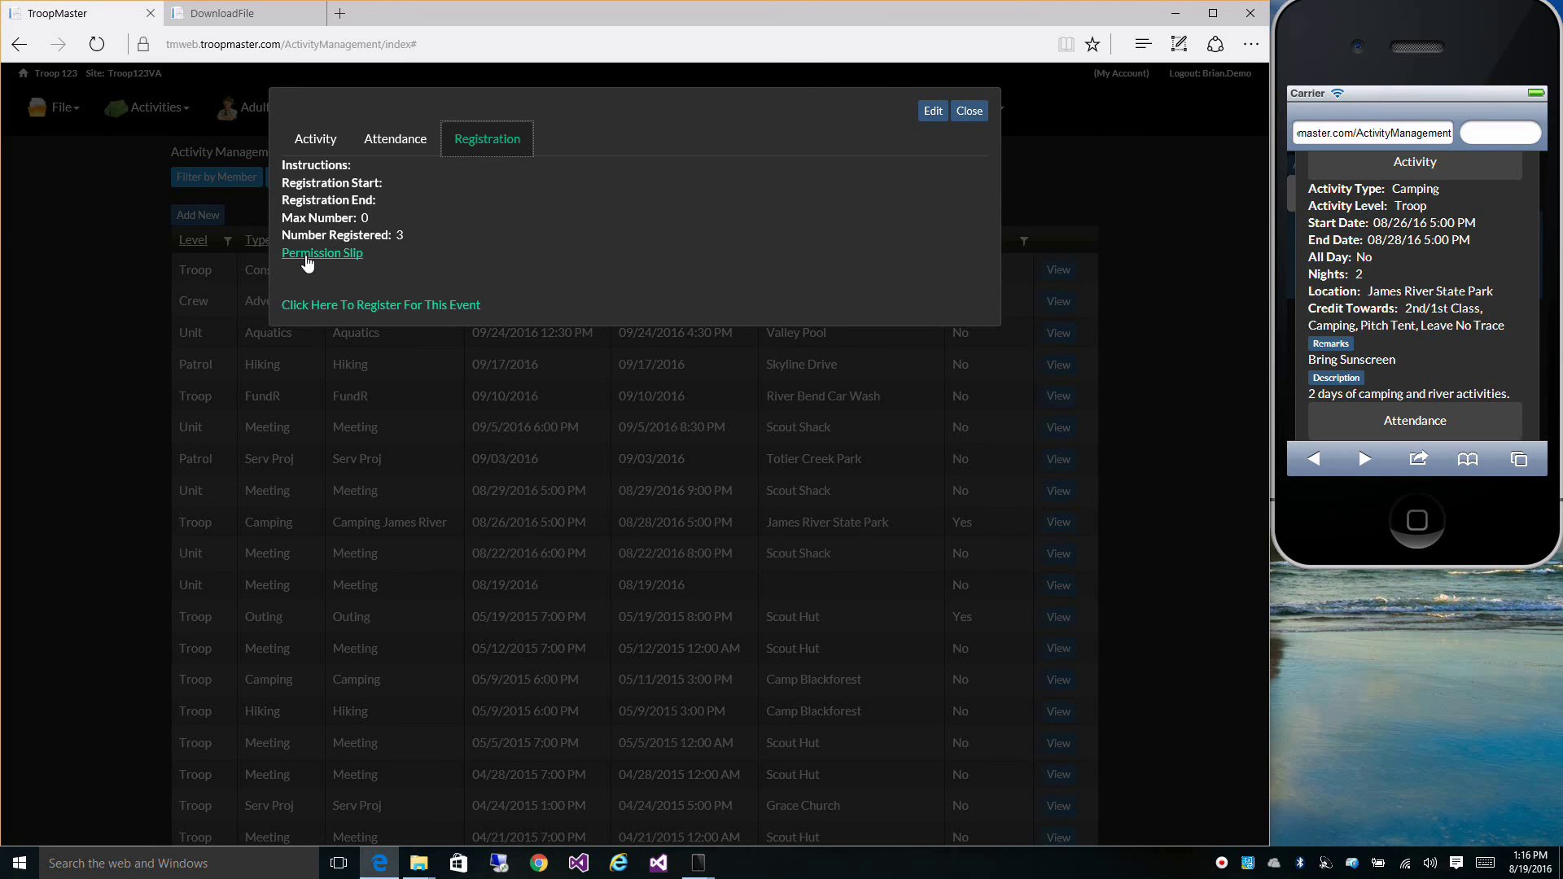
left_click(395, 142)
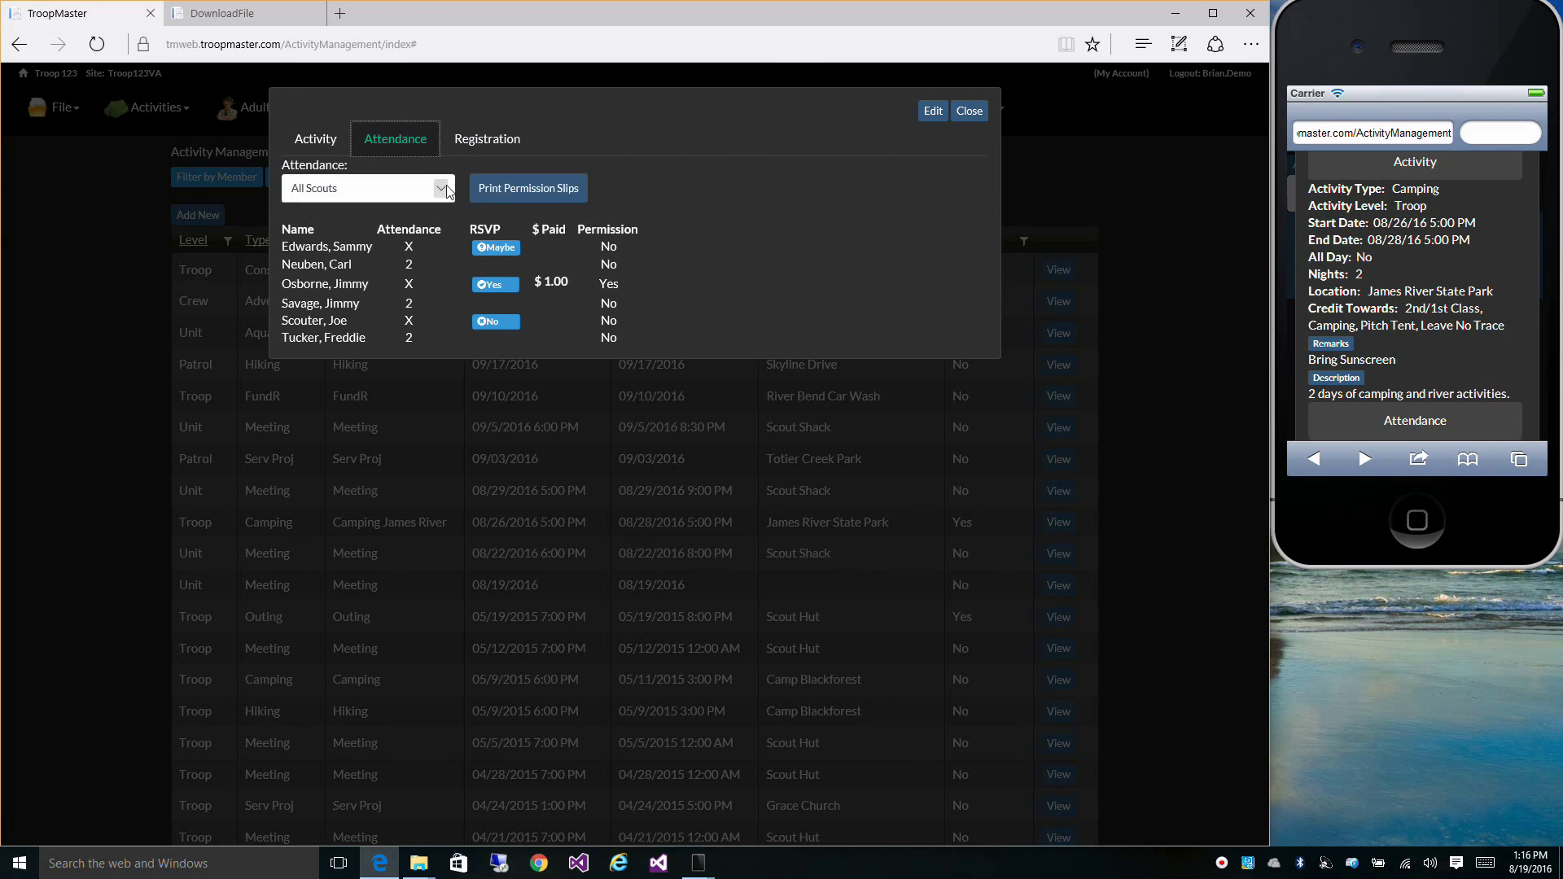
left_click(528, 189)
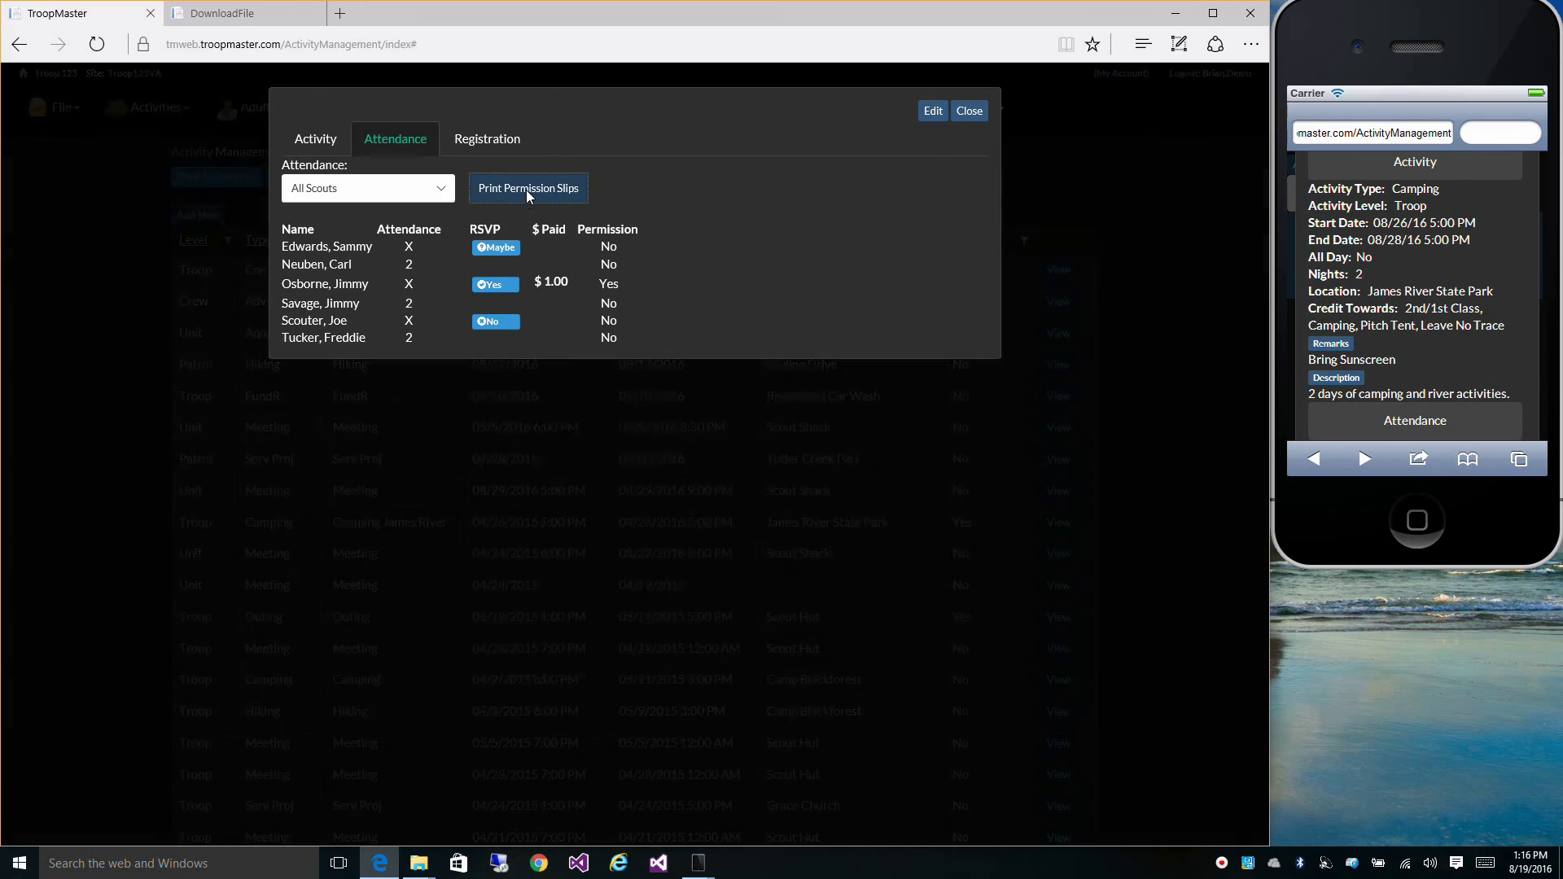
Step: Select all six scouts and generate their 123 Permission Form slips as a PDF
left_click(536, 338)
left_click(538, 378)
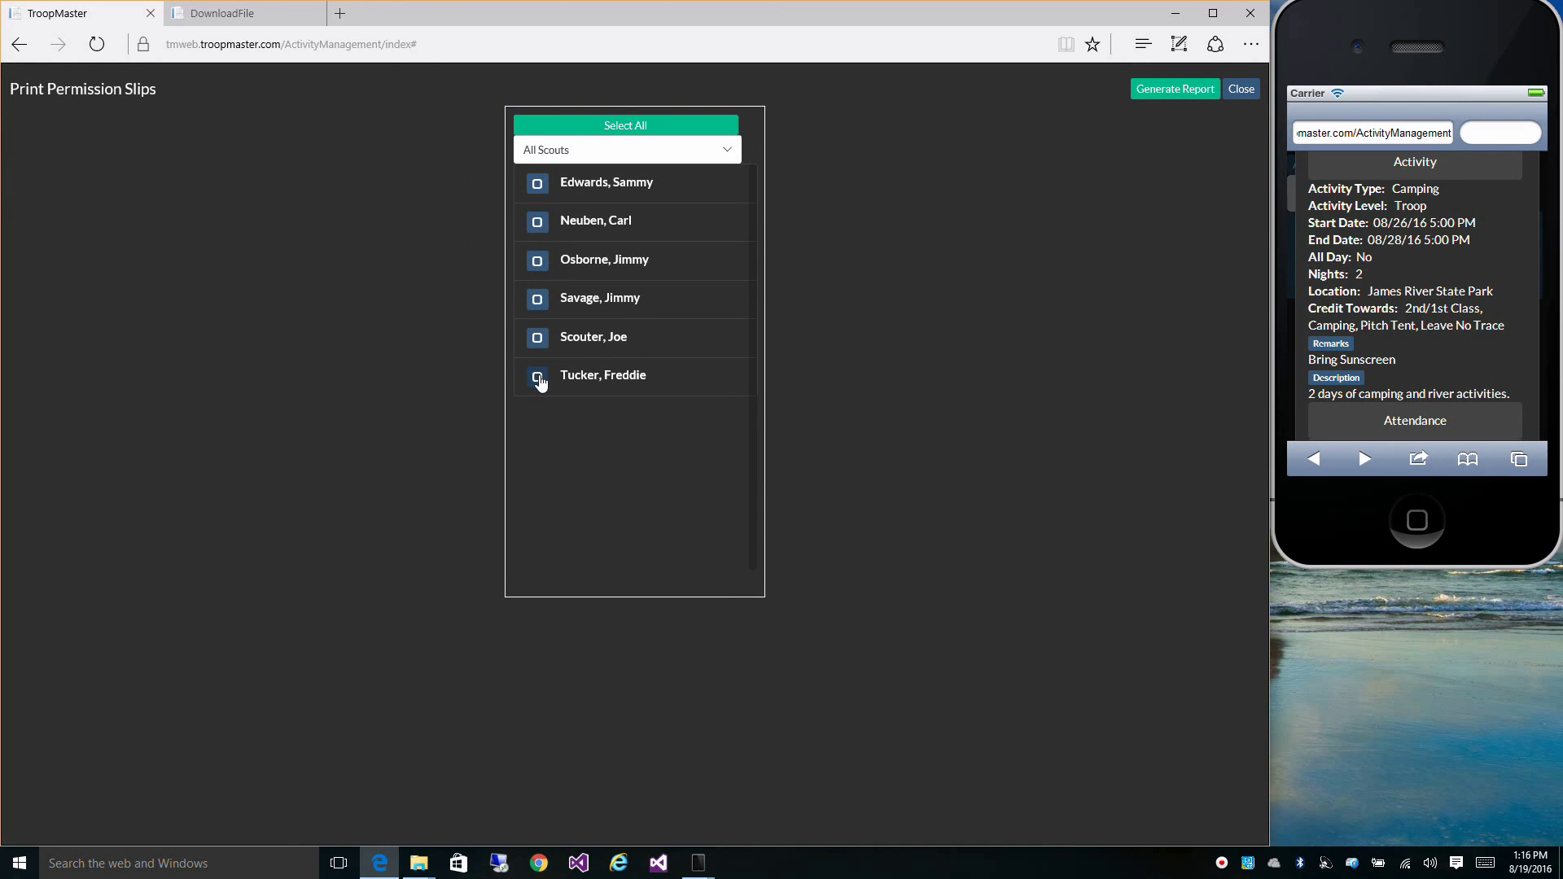
left_click(537, 260)
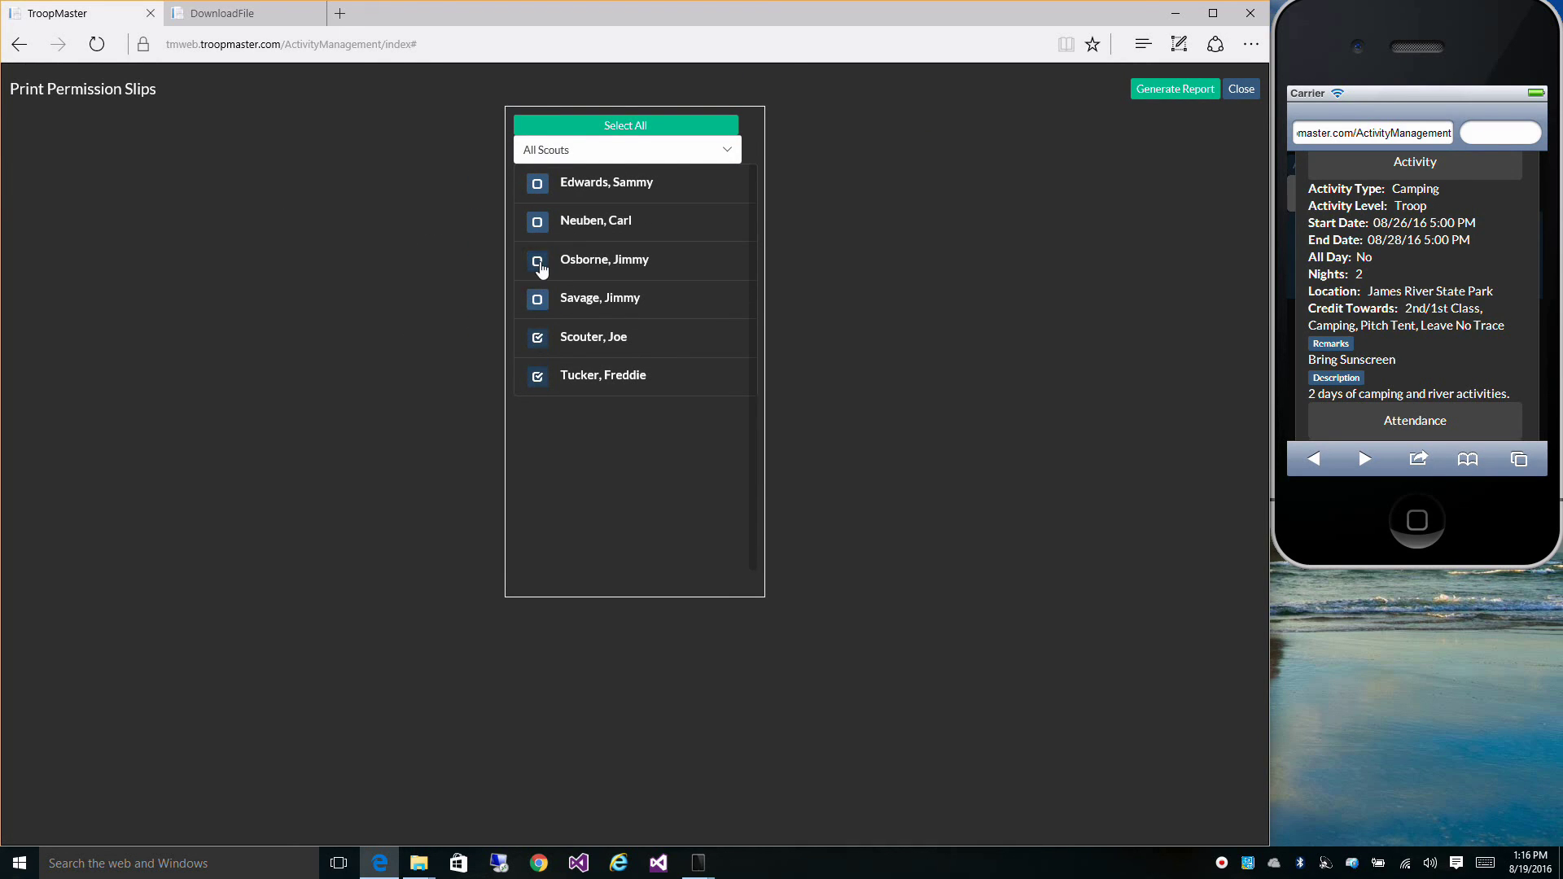
left_click(537, 184)
left_click(537, 222)
left_click(537, 299)
left_click(1153, 92)
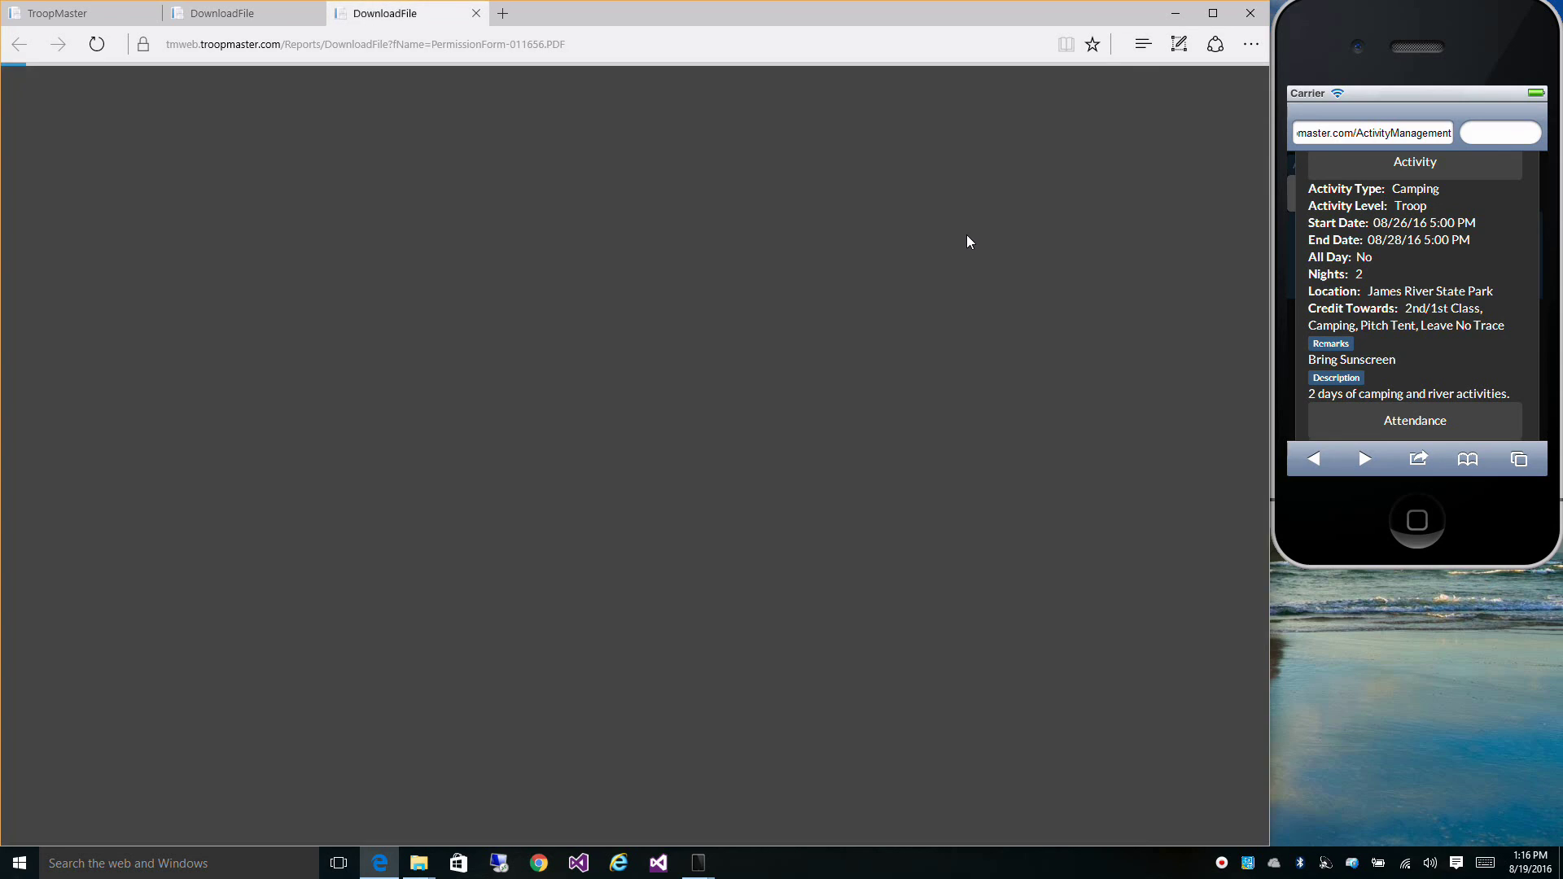